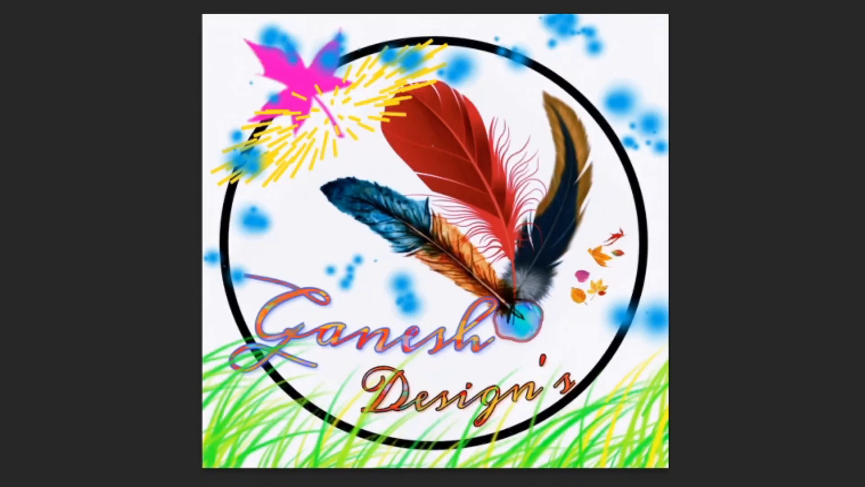
pyautogui.hotkey('ctrl', 't')
pyautogui.moveTo(421, 165)
pyautogui.mouseDown()
pyautogui.moveTo(449, 200)
pyautogui.moveTo(428, 181)
pyautogui.mouseUp()
pyautogui.press('Return')
pyautogui.hotkey('ctrl', 'z')
pyautogui.hotkey('ctrl', 'z')
pyautogui.hotkey('ctrl', 'z')
pyautogui.hotkey('ctrl', 'z')
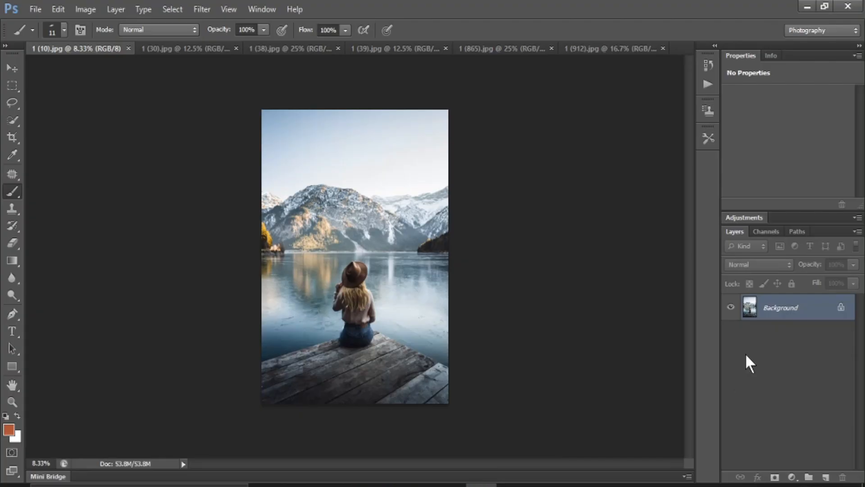
# Duplicate the Background layer, hide the original, and make the Background copy layer active.
pyautogui.rightClick(781, 307)
pyautogui.click(786, 332)
pyautogui.click(545, 154)
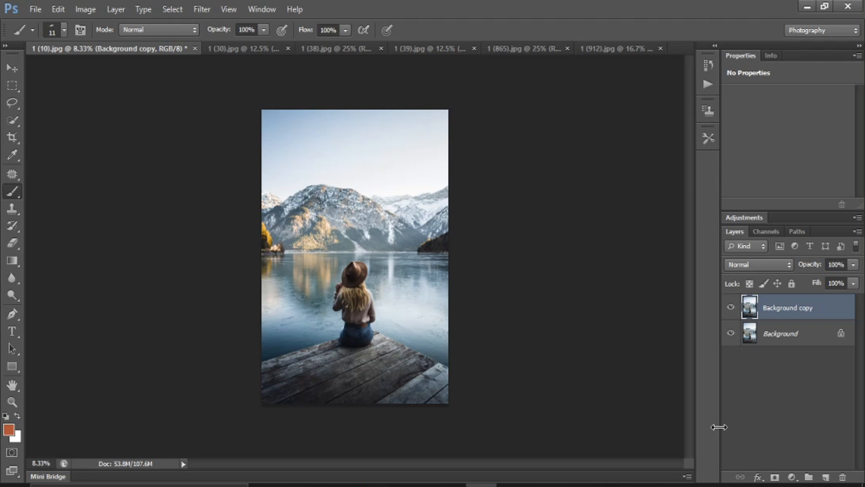
pyautogui.click(767, 408)
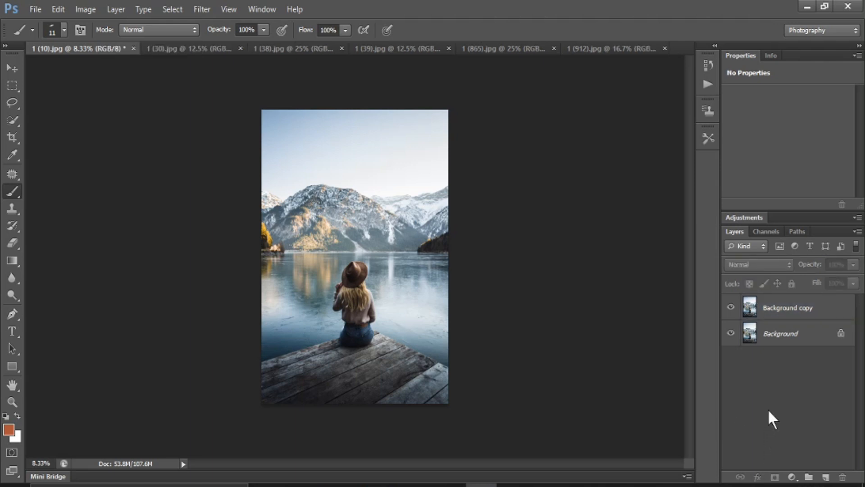
pyautogui.click(731, 333)
pyautogui.click(786, 315)
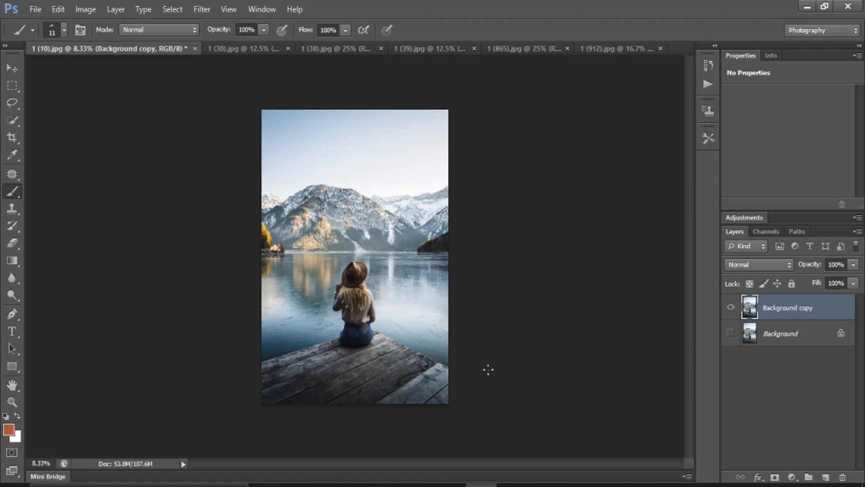
# Select the seated woman from hat to jeans on the Background copy layer with the Quick Selection tool.
pyautogui.hotkey('ctrl', '+')
pyautogui.hotkey('ctrl', '+')
pyautogui.hotkey('ctrl', '+')
pyautogui.hotkey('ctrl', '+')
pyautogui.hotkey('ctrl', '+')
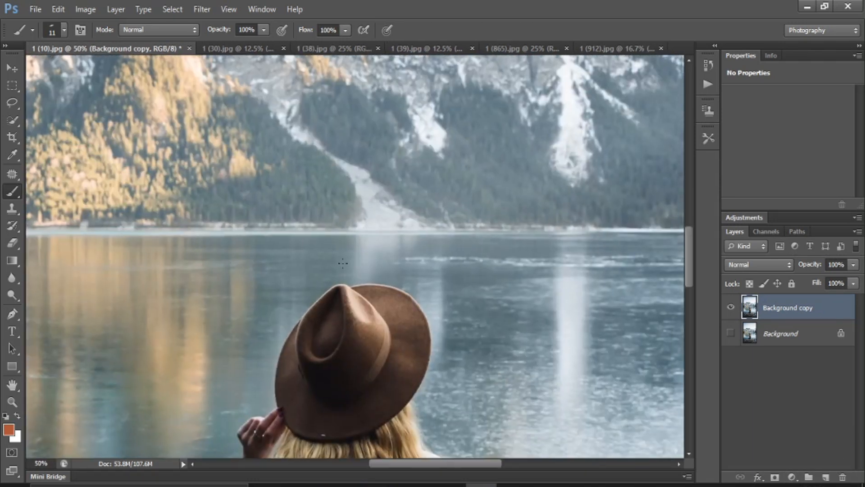
pyautogui.scroll(-10, 223, 249)
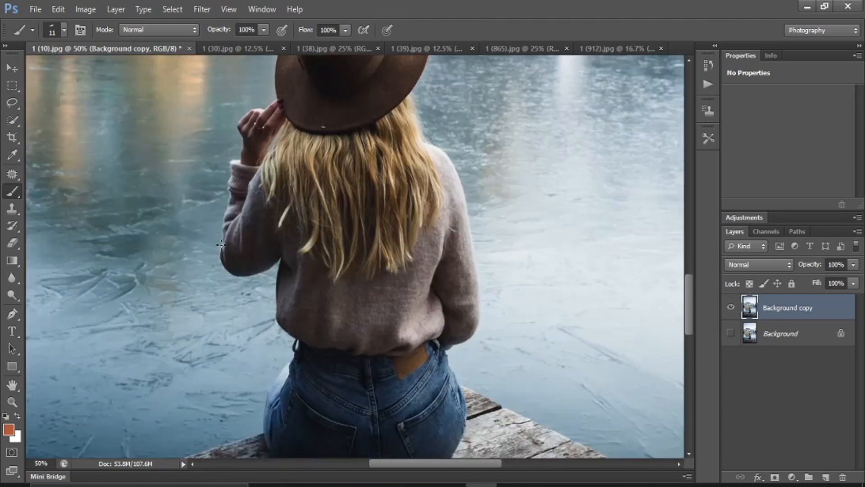
pyautogui.scroll(-3, 221, 245)
pyautogui.click(12, 120)
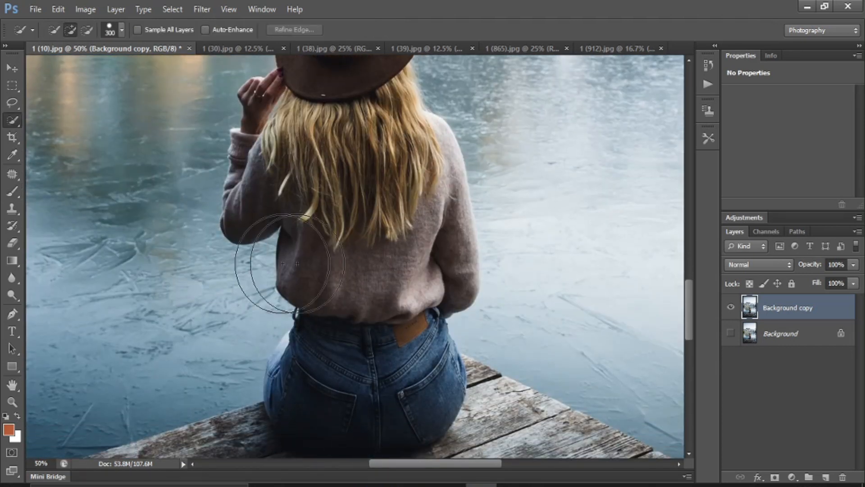
pyautogui.scroll(6, 338, 263)
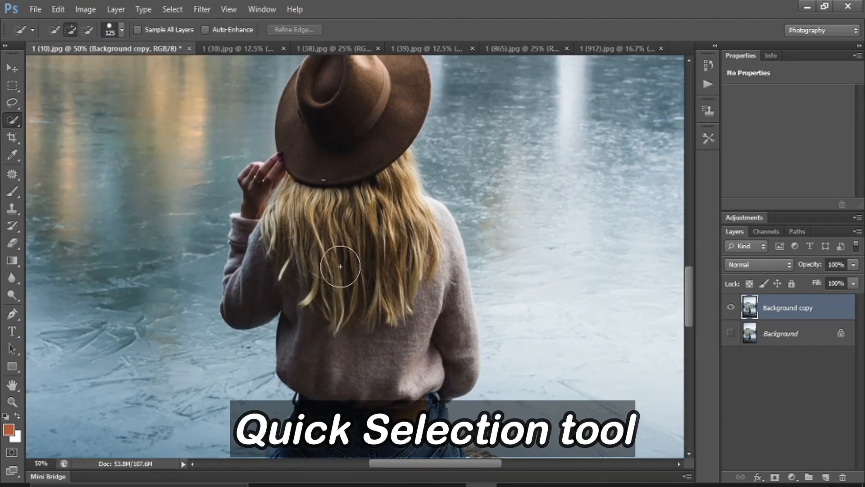
pyautogui.scroll(10, 340, 266)
pyautogui.moveTo(336, 155)
pyautogui.mouseDown()
pyautogui.moveTo(328, 168)
pyautogui.moveTo(337, 405)
pyautogui.mouseUp()
pyautogui.scroll(-5, 339, 378)
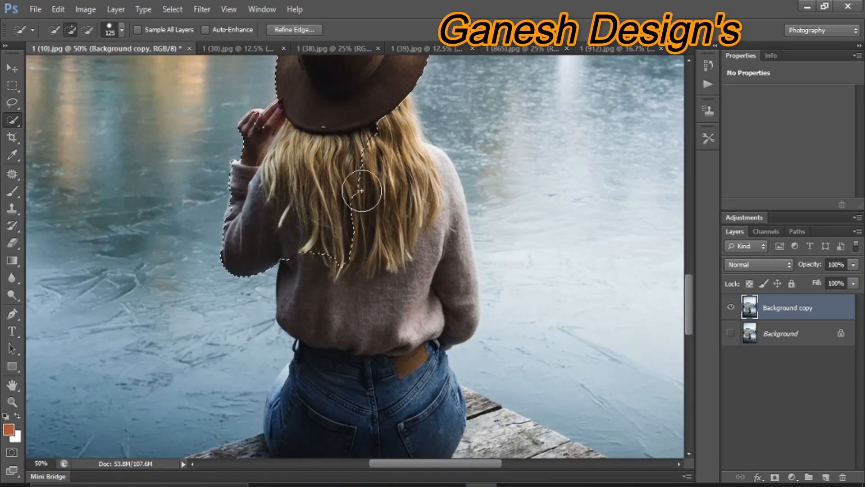
pyautogui.scroll(-4, 377, 407)
pyautogui.moveTo(374, 333); pyautogui.dragTo(268, 407)
# Extend the selection across the whole wooden dock beneath the woman.
pyautogui.hotkey('ctrl', '-')
pyautogui.hotkey('ctrl', '-')
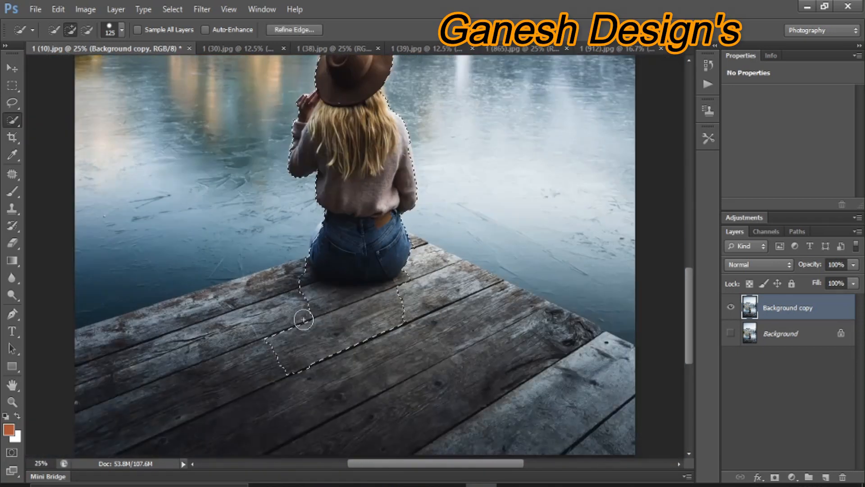
pyautogui.moveTo(327, 342); pyautogui.dragTo(266, 374)
pyautogui.scroll(-1, 326, 361)
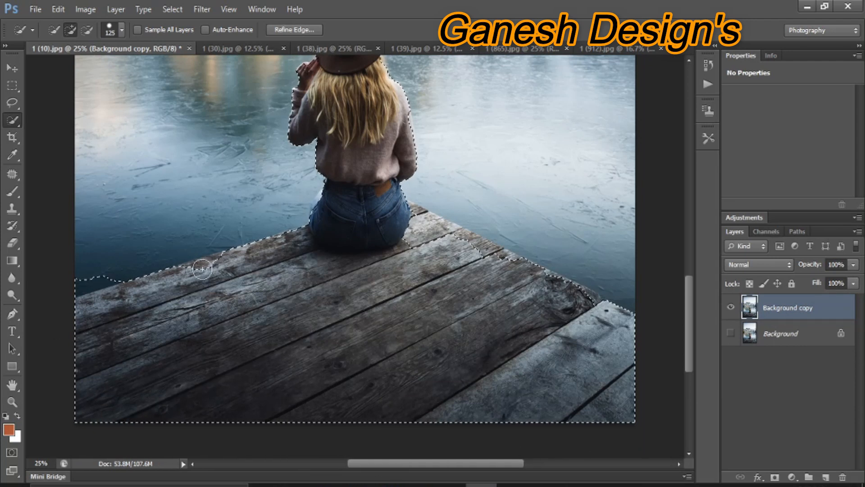
pyautogui.scroll(6, 520, 356)
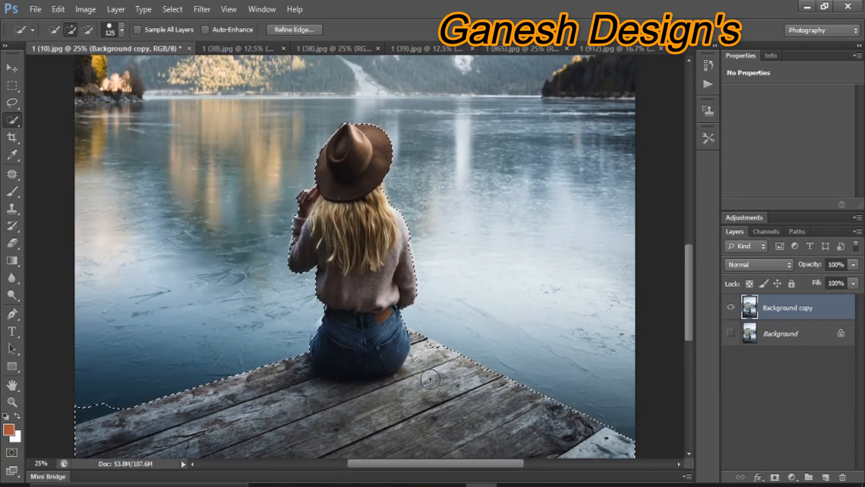
# Reduce the Quick Selection brush to 60 px and refine the selection edge around the woman's hat, sleeve and jeans.
pyautogui.hotkey('ctrl', '+')
pyautogui.hotkey('ctrl', '+')
pyautogui.hotkey('ctrl', '+')
pyautogui.scroll(8, 362, 389)
pyautogui.press('[')
pyautogui.press('[')
pyautogui.press('[')
pyautogui.press('[')
pyautogui.press('[')
pyautogui.hotkey('ctrl', '+')
pyautogui.hotkey('ctrl', '+')
pyautogui.scroll(8, 348, 367)
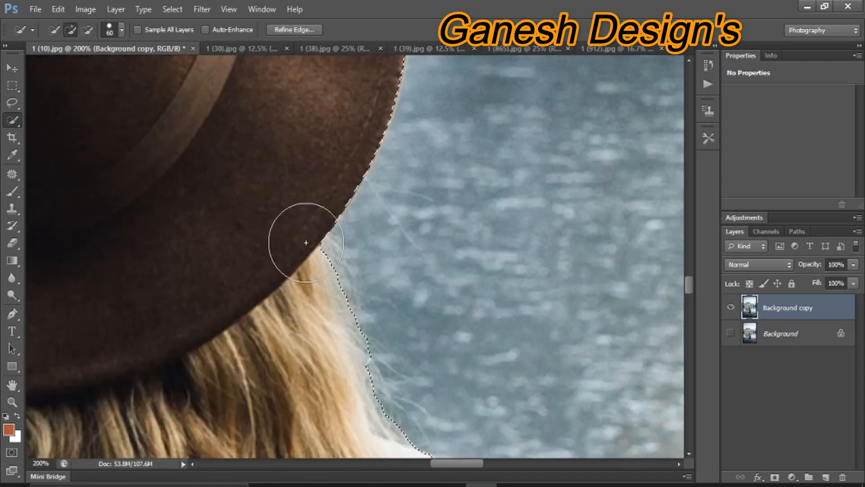
pyautogui.hscroll(-5, 450, 421)
pyautogui.scroll(-12, 451, 223)
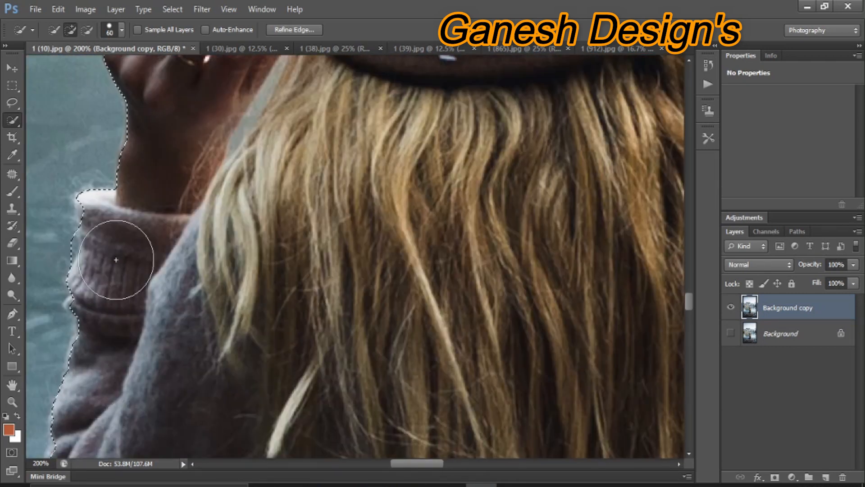
pyautogui.scroll(-10, 112, 296)
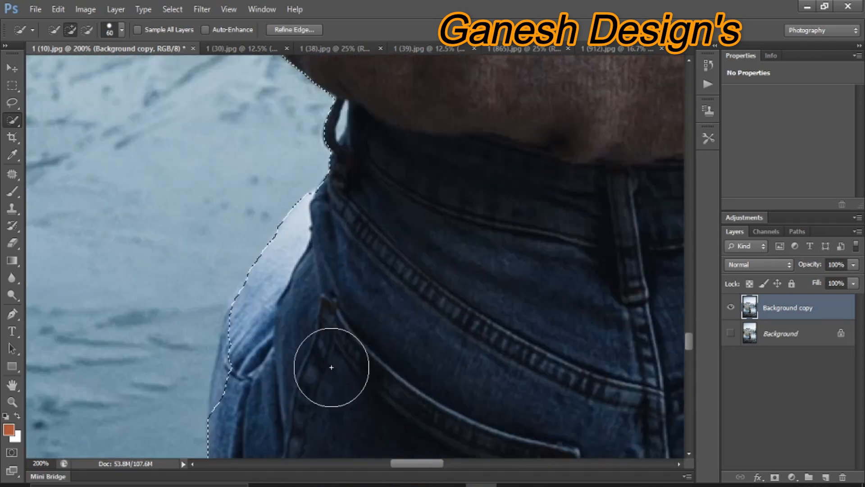
pyautogui.scroll(-8, 331, 367)
pyautogui.hscroll(-4, 247, 299)
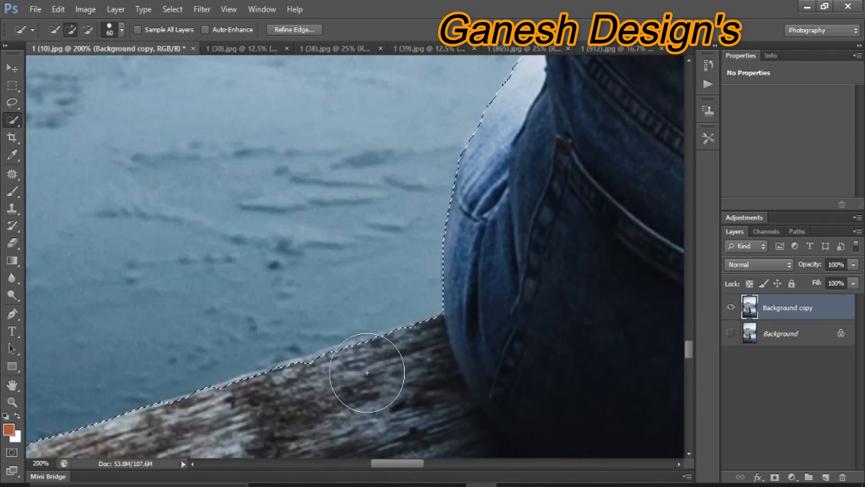
# Subtract the dark water above the dock's left edge from the selection.
pyautogui.hscroll(-5, 355, 377)
pyautogui.scroll(-5, 333, 477)
pyautogui.moveTo(374, 464)
pyautogui.mouseDown()
pyautogui.moveTo(332, 478)
pyautogui.moveTo(325, 469)
pyautogui.moveTo(247, 460)
pyautogui.moveTo(290, 464)
pyautogui.mouseUp()
pyautogui.moveTo(269, 265)
pyautogui.mouseDown()
pyautogui.moveTo(234, 291)
pyautogui.moveTo(83, 355)
pyautogui.mouseUp()
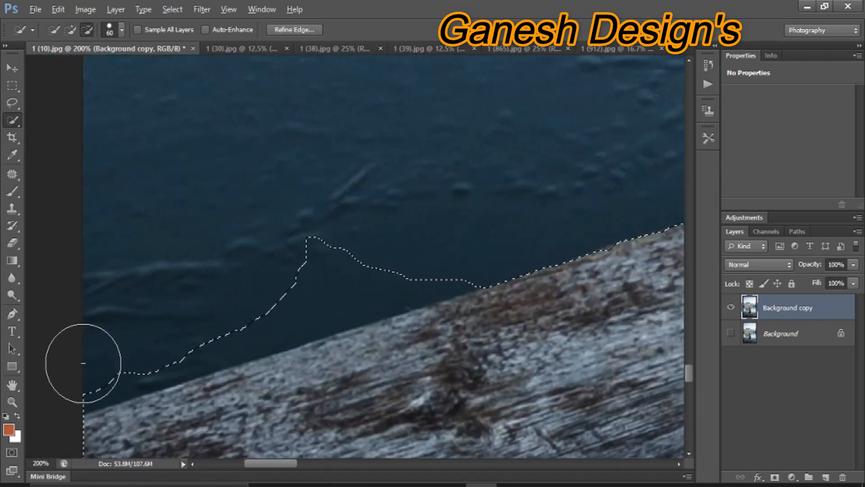
pyautogui.moveTo(373, 281); pyautogui.dragTo(285, 294)
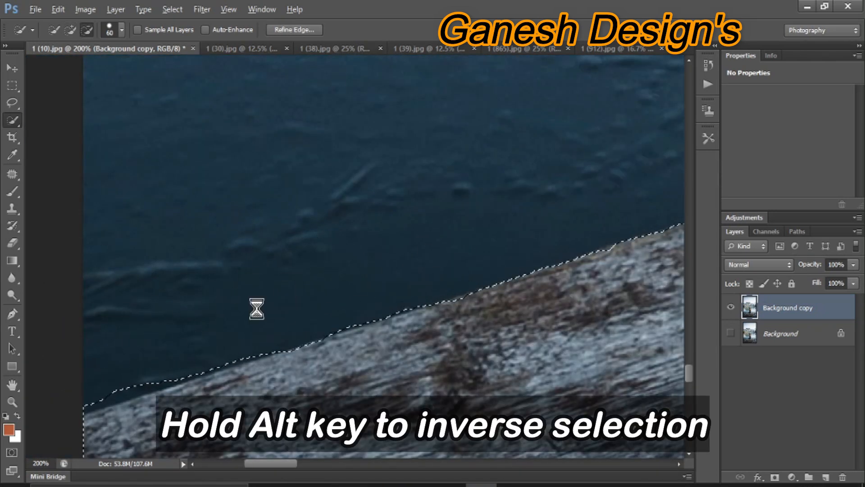
pyautogui.moveTo(122, 357); pyautogui.dragTo(84, 373)
# Copy the selected woman and dock to a new layer and hide the Background copy layer.
pyautogui.hotkey('ctrl', '-')
pyautogui.hotkey('ctrl', '-')
pyautogui.hotkey('ctrl', '-')
pyautogui.hotkey('ctrl', '-')
pyautogui.hotkey('ctrl', '-')
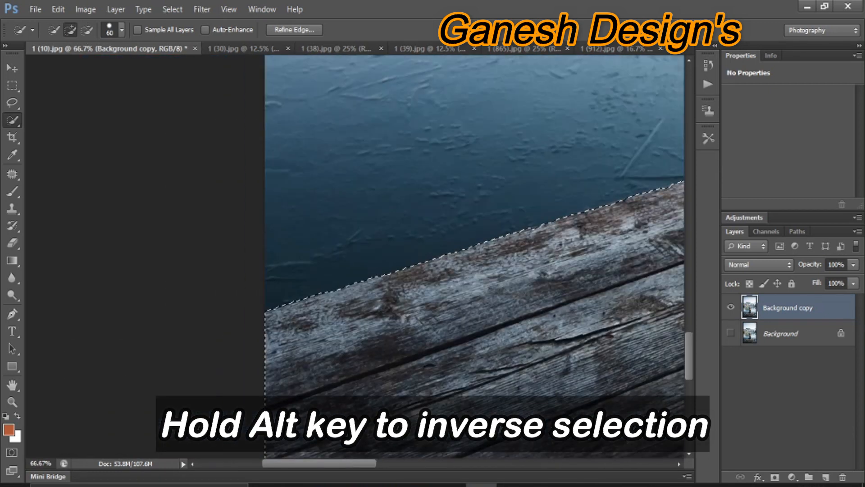
pyautogui.moveTo(445, 464); pyautogui.dragTo(495, 466)
pyautogui.hscroll(3, 556, 452)
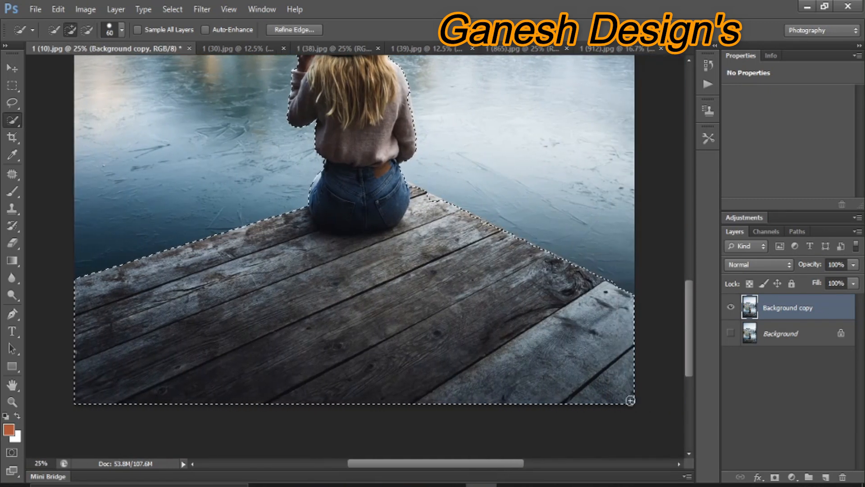
pyautogui.scroll(1, 672, 401)
pyautogui.hotkey('ctrl', 'j')
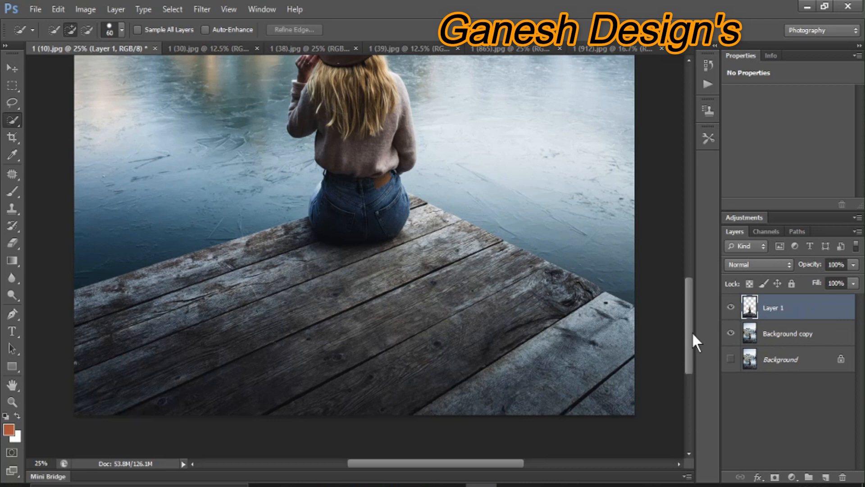
pyautogui.click(731, 333)
pyautogui.scroll(2, 604, 344)
pyautogui.scroll(5, 604, 344)
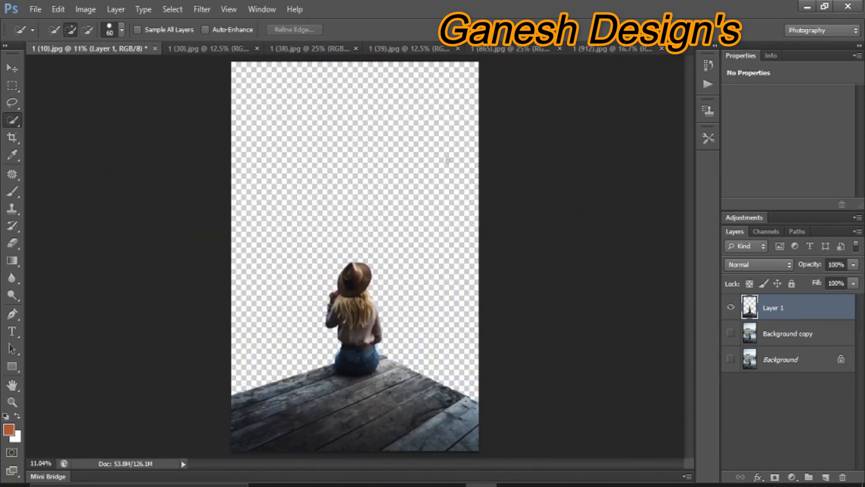
# Create a new document and copy the Layer 1 cutout of the woman and dock into it.
pyautogui.hotkey('ctrl', 'n')
pyautogui.click(529, 116)
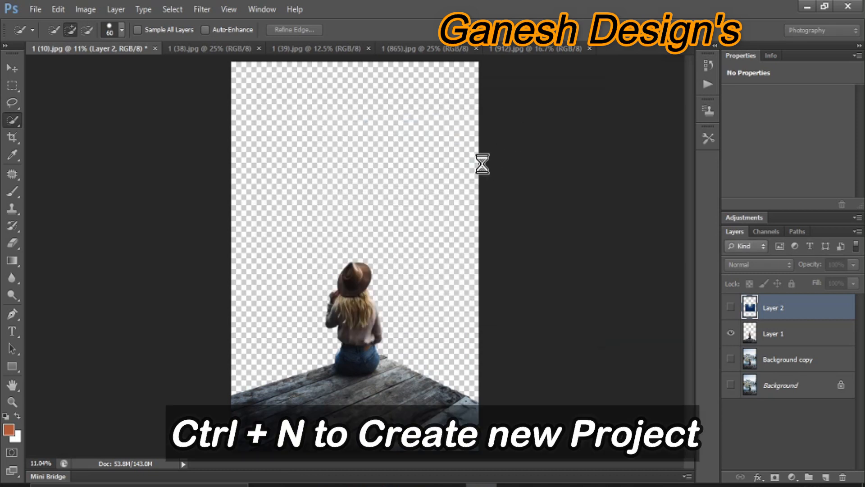
pyautogui.click(101, 49)
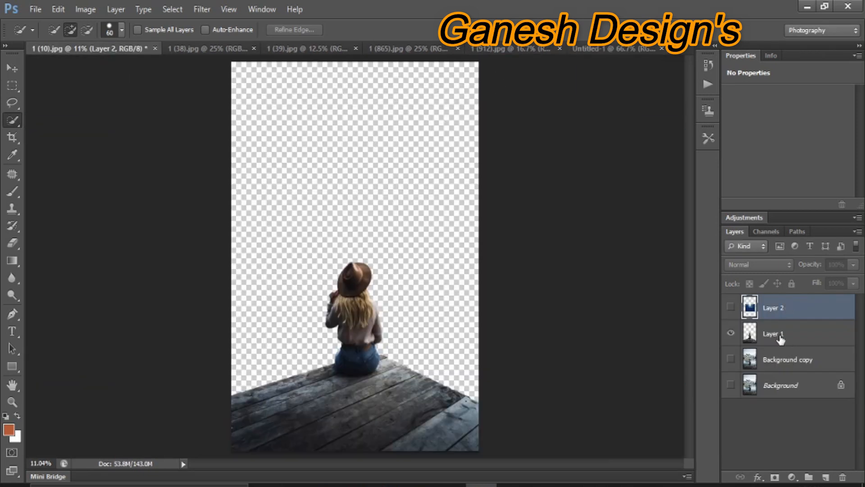
pyautogui.click(780, 336)
pyautogui.moveTo(355, 253); pyautogui.dragTo(469, 323)
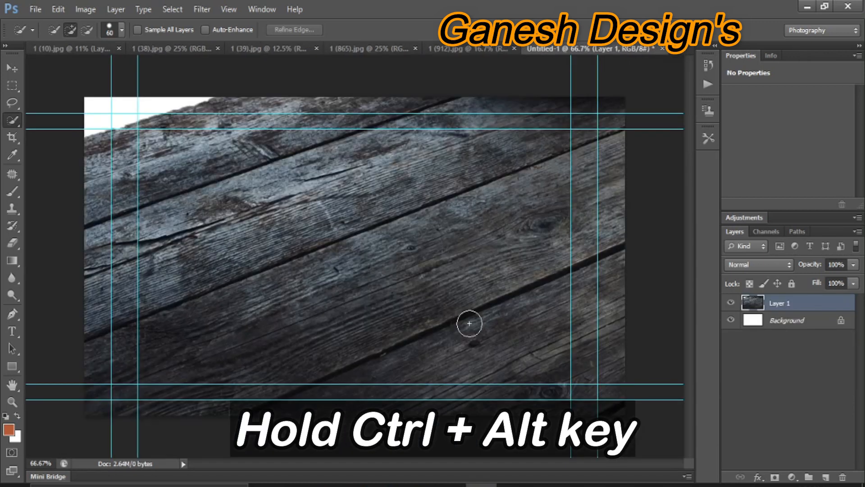
# Scale the woman and dock cutout down to 24.97% width and 23.07% height.
pyautogui.hotkey('ctrl', '-')
pyautogui.hotkey('ctrl', '-')
pyautogui.hotkey('ctrl', '-')
pyautogui.hotkey('ctrl', '-')
pyautogui.hotkey('ctrl', '-')
pyautogui.hotkey('ctrl', '-')
pyautogui.hotkey('ctrl', '-')
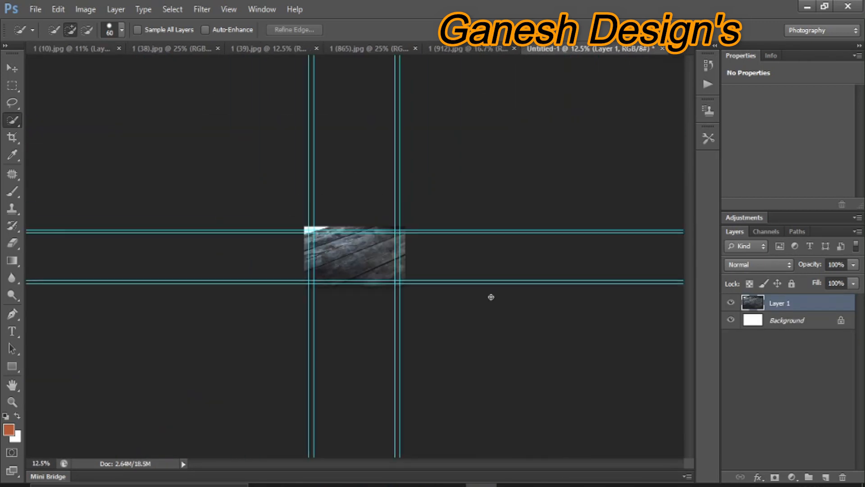
pyautogui.hotkey('ctrl', 't')
pyautogui.moveTo(435, 183); pyautogui.dragTo(373, 264)
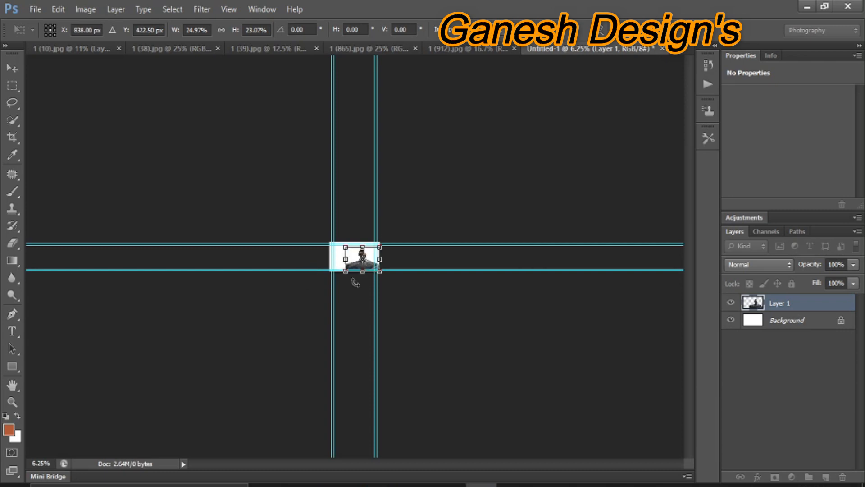
# Rotate the woman and dock cutout to about -1.38° and position it on the right side of the canvas.
pyautogui.hotkey('ctrl', '0')
pyautogui.moveTo(532, 234); pyautogui.dragTo(552, 285)
pyautogui.moveTo(221, 162)
pyautogui.mouseDown()
pyautogui.moveTo(207, 183)
pyautogui.moveTo(216, 169)
pyautogui.mouseUp()
pyautogui.moveTo(322, 267); pyautogui.dragTo(322, 251)
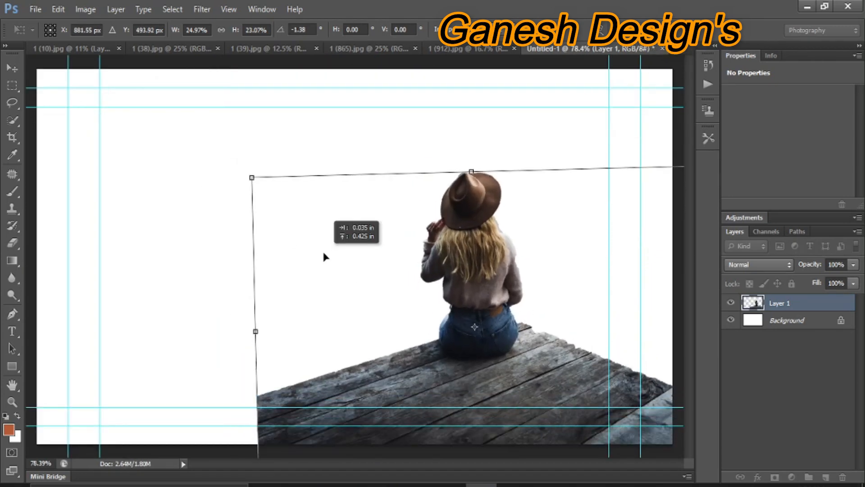
pyautogui.moveTo(588, 234); pyautogui.dragTo(575, 215)
pyautogui.press('Return')
# Copy the blue cloud image into the Untitled-1 composite.
pyautogui.click(80, 50)
pyautogui.click(189, 47)
pyautogui.moveTo(334, 269); pyautogui.dragTo(457, 241)
# Scale the blue cloud layer down and place it over the lower left of the canvas.
pyautogui.hotkey('ctrl', 't')
pyautogui.hotkey('ctrl', '-')
pyautogui.hotkey('ctrl', '-')
pyautogui.hotkey('ctrl', '-')
pyautogui.hotkey('ctrl', '-')
pyautogui.moveTo(139, 435); pyautogui.dragTo(521, 144)
pyautogui.moveTo(542, 109); pyautogui.dragTo(231, 299)
pyautogui.moveTo(406, 228); pyautogui.dragTo(410, 212)
pyautogui.moveTo(380, 294); pyautogui.dragTo(378, 318)
pyautogui.press('Return')
# Copy the sunset lake image from 1 (39).jpg into the Untitled-1 composite.
pyautogui.press('w')
pyautogui.click(269, 48)
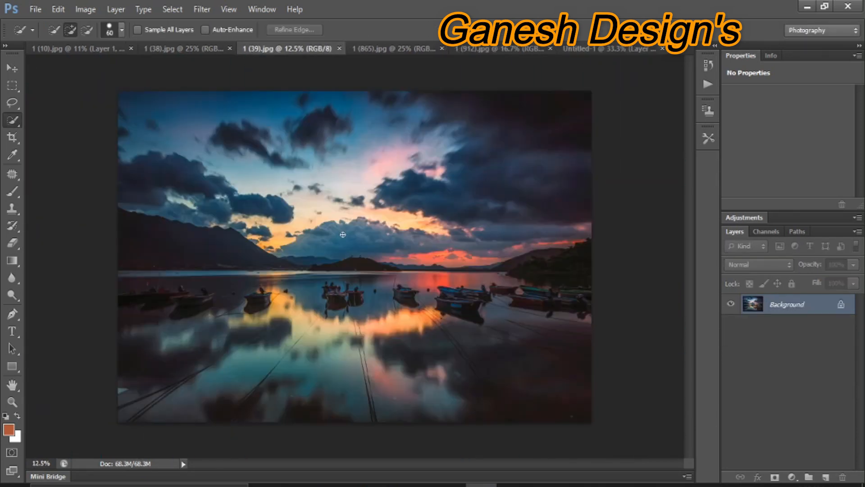
pyautogui.press('l')
pyautogui.moveTo(118, 92); pyautogui.dragTo(115, 278)
pyautogui.moveTo(624, 100); pyautogui.dragTo(624, 100)
pyautogui.hotkey('ctrl', 'd')
pyautogui.moveTo(410, 252); pyautogui.dragTo(451, 225)
# Scale the sunset lake layer down and position it over the right part of the canvas.
pyautogui.hotkey('ctrl', 't')
pyautogui.hotkey('ctrl', '-')
pyautogui.hotkey('ctrl', '-')
pyautogui.hotkey('ctrl', '-')
pyautogui.hotkey('ctrl', '-')
pyautogui.moveTo(500, 141); pyautogui.dragTo(256, 294)
pyautogui.moveTo(225, 322); pyautogui.dragTo(369, 243)
pyautogui.moveTo(401, 213); pyautogui.dragTo(382, 245)
pyautogui.moveTo(373, 256); pyautogui.dragTo(389, 248)
pyautogui.press('Return')
# Return to the Untitled-1 composite, bring Layer 1 with the woman and dock to the front, and select Layer 2.
pyautogui.click(280, 48)
pyautogui.click(390, 47)
pyautogui.click(493, 48)
pyautogui.click(594, 48)
pyautogui.hotkey('ctrl', '0')
pyautogui.click(776, 337)
pyautogui.hotkey('ctrl', 'shift', ']')
pyautogui.click(776, 336)
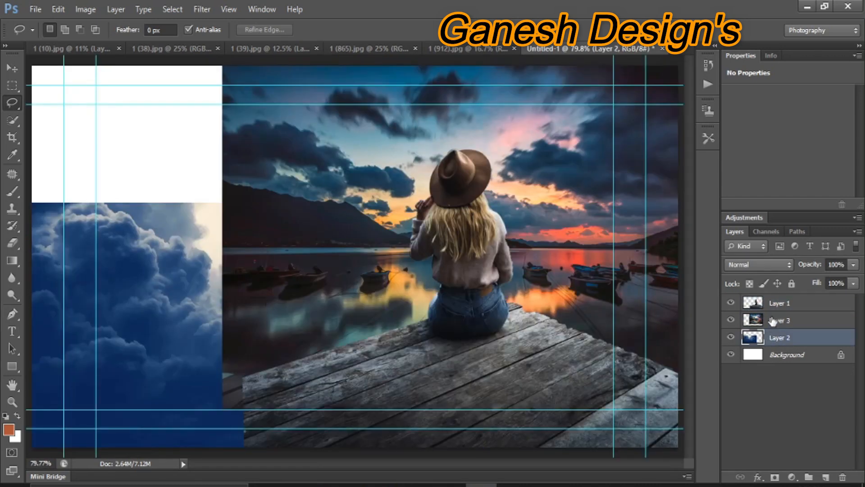
# Shift the Layer 3 sunset toward the left of the canvas and erase its lower water area with the Eraser.
pyautogui.click(772, 321)
pyautogui.hotkey('ctrl', 't')
pyautogui.moveTo(459, 310)
pyautogui.mouseDown()
pyautogui.moveTo(399, 294)
pyautogui.moveTo(434, 376)
pyautogui.moveTo(397, 299)
pyautogui.mouseUp()
pyautogui.press('Return')
pyautogui.press('l')
pyautogui.click(16, 241)
pyautogui.moveTo(194, 315)
pyautogui.mouseDown()
pyautogui.moveTo(734, 380)
pyautogui.moveTo(540, 332)
pyautogui.moveTo(311, 390)
pyautogui.moveTo(543, 375)
pyautogui.moveTo(454, 473)
pyautogui.mouseUp()
# Scale the Layer 2 clouds to 109.54% width and 114.72% height and position them over the lower left.
pyautogui.click(781, 338)
pyautogui.hotkey('ctrl', 't')
pyautogui.moveTo(480, 202); pyautogui.dragTo(585, 153)
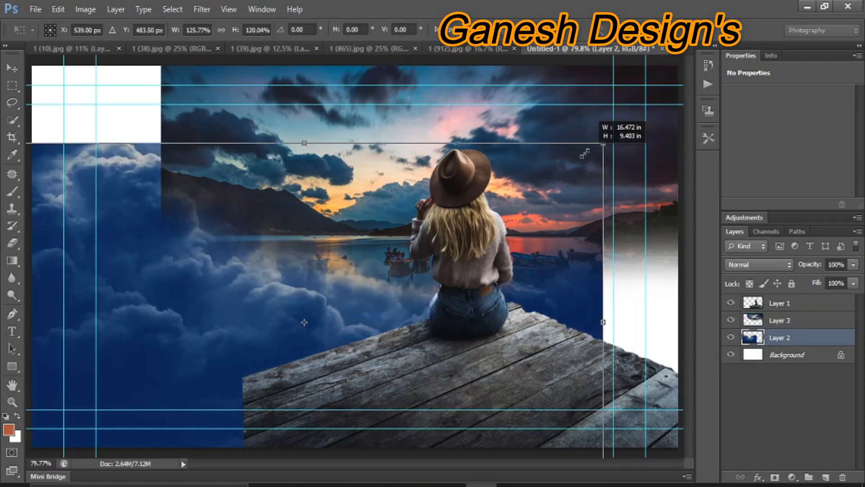
pyautogui.hotkey('ctrl', '-')
pyautogui.moveTo(413, 333); pyautogui.dragTo(347, 382)
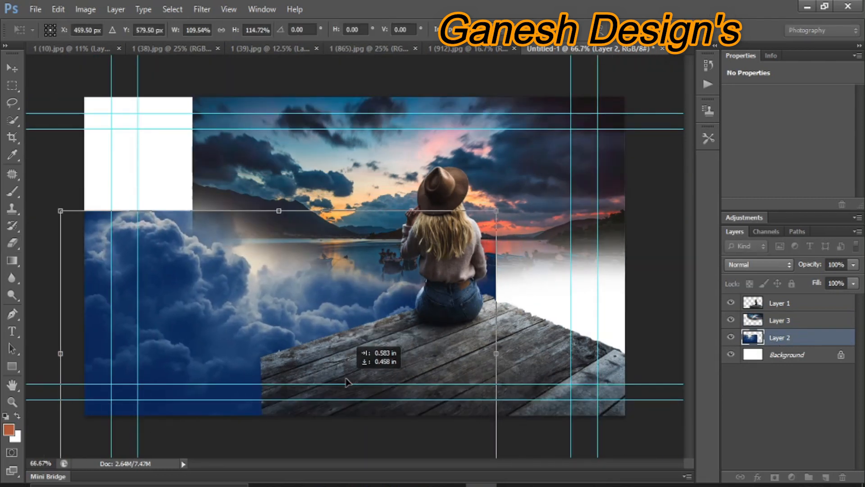
pyautogui.press('Return')
# Stretch the Layer 3 sunset horizontally just past the left edge of the canvas.
pyautogui.click(782, 319)
pyautogui.hotkey('ctrl', 't')
pyautogui.moveTo(193, 226); pyautogui.dragTo(77, 229)
pyautogui.press('Return')
# Move the woman and dock on Layer 1 to the lower left of the canvas.
pyautogui.click(779, 303)
pyautogui.hotkey('ctrl', 't')
pyautogui.moveTo(551, 300)
pyautogui.mouseDown()
pyautogui.moveTo(500, 305)
pyautogui.moveTo(453, 338)
pyautogui.moveTo(400, 329)
pyautogui.moveTo(387, 344)
pyautogui.moveTo(377, 313)
pyautogui.mouseUp()
pyautogui.moveTo(422, 246); pyautogui.dragTo(418, 266)
pyautogui.press('Return')
# Erase the lower right water area of the Layer 3 sunset.
pyautogui.press('e')
pyautogui.click(780, 321)
pyautogui.moveTo(544, 212); pyautogui.dragTo(559, 333)
# Duplicate the Layer 2 clouds and mirror the copy horizontally onto the right side of the canvas.
pyautogui.click(780, 337)
pyautogui.hotkey('ctrl', 'j')
pyautogui.hotkey('ctrl', 't')
pyautogui.moveTo(484, 309); pyautogui.dragTo(108, 259)
pyautogui.moveTo(195, 277); pyautogui.dragTo(587, 338)
# Set the mirrored cloud copy to -86.35% width and position it over the lower right of the canvas.
pyautogui.moveTo(497, 396); pyautogui.dragTo(334, 408)
pyautogui.moveTo(335, 353); pyautogui.dragTo(311, 348)
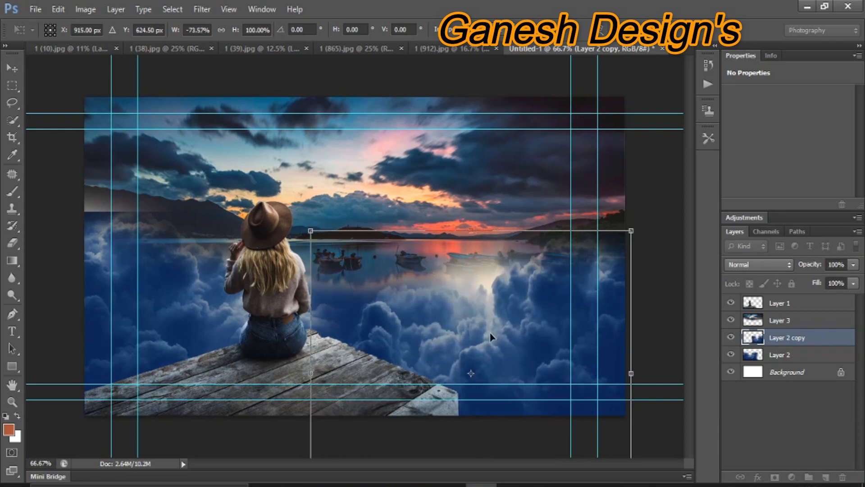
pyautogui.moveTo(632, 259); pyautogui.dragTo(689, 224)
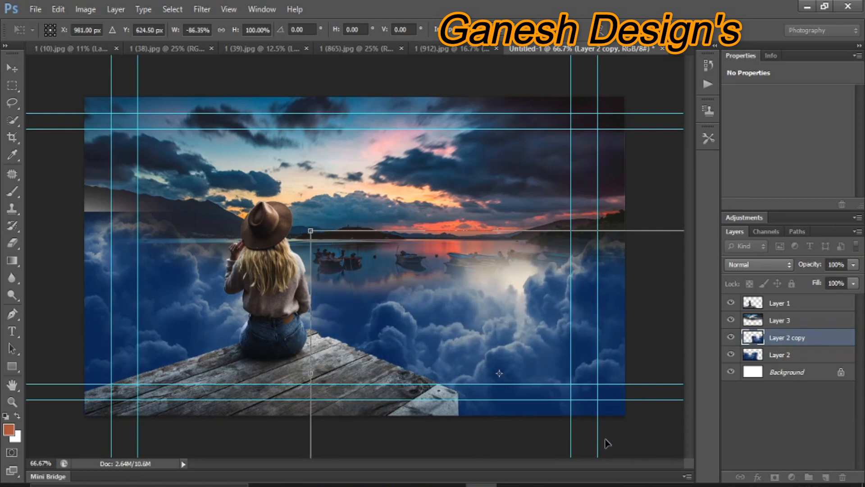
pyautogui.moveTo(541, 310)
pyautogui.mouseDown()
pyautogui.moveTo(536, 299)
pyautogui.moveTo(537, 320)
pyautogui.mouseUp()
pyautogui.press('Return')
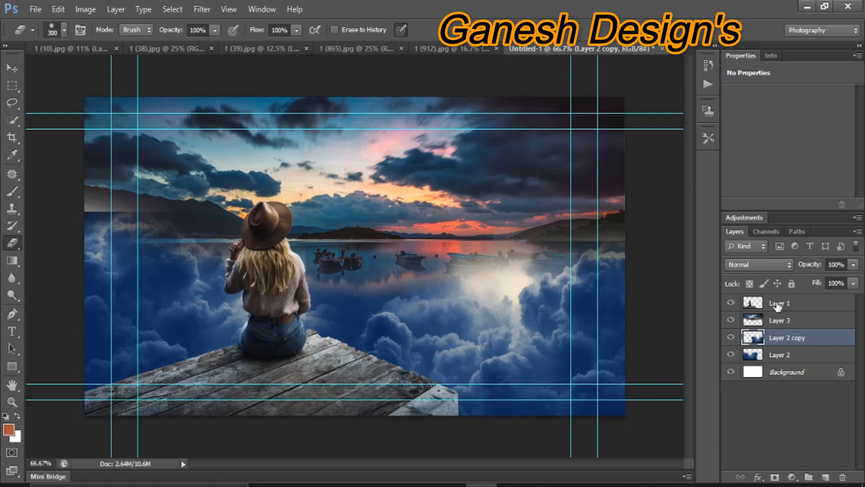
# Erase the outer edges of the wooden dock on Layer 1 to blend it into the clouds.
pyautogui.click(779, 304)
pyautogui.moveTo(474, 338)
pyautogui.mouseDown()
pyautogui.moveTo(520, 369)
pyautogui.moveTo(420, 324)
pyautogui.moveTo(486, 364)
pyautogui.moveTo(412, 314)
pyautogui.moveTo(387, 315)
pyautogui.moveTo(393, 324)
pyautogui.moveTo(523, 270)
pyautogui.moveTo(445, 355)
pyautogui.moveTo(97, 356)
pyautogui.moveTo(162, 320)
pyautogui.mouseUp()
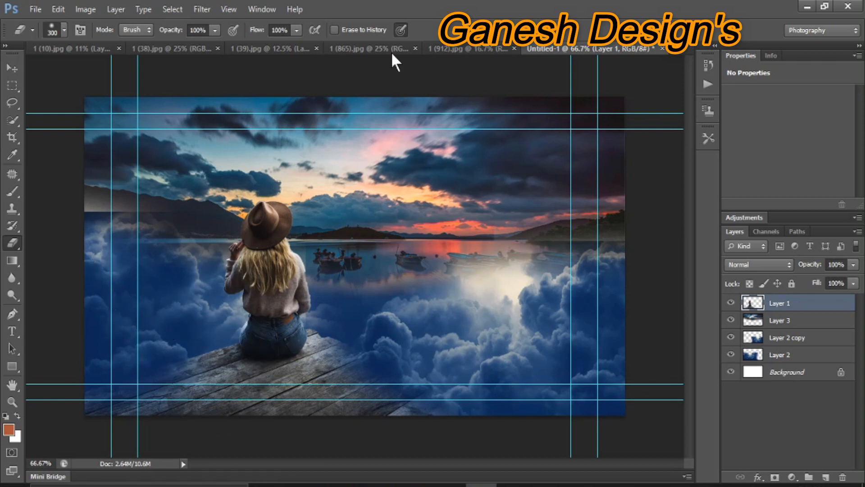
# Duplicate the Layer 2 copy clouds, rotate the duplicate 38.52°, place it over the upper left and erase part of its lower edge.
pyautogui.click(784, 338)
pyautogui.hotkey('ctrl', 'j')
pyautogui.hotkey('ctrl', 't')
pyautogui.moveTo(478, 316); pyautogui.dragTo(180, 129)
pyautogui.moveTo(213, 186); pyautogui.dragTo(187, 220)
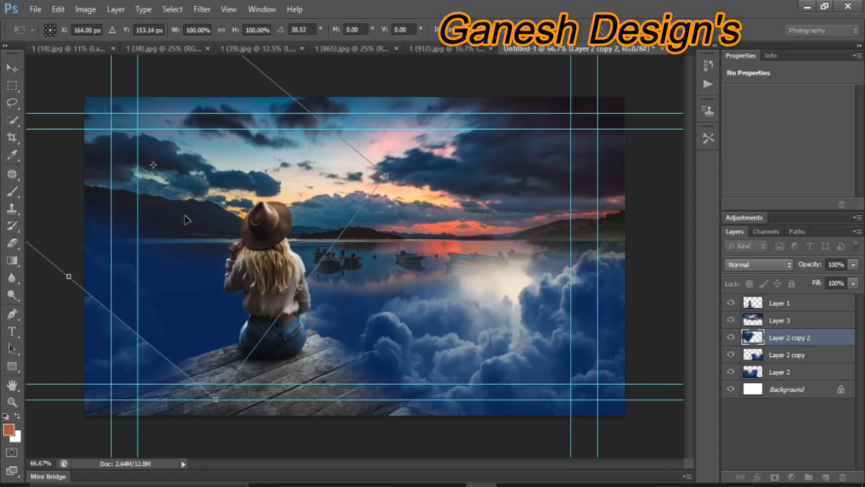
pyautogui.click(640, 31)
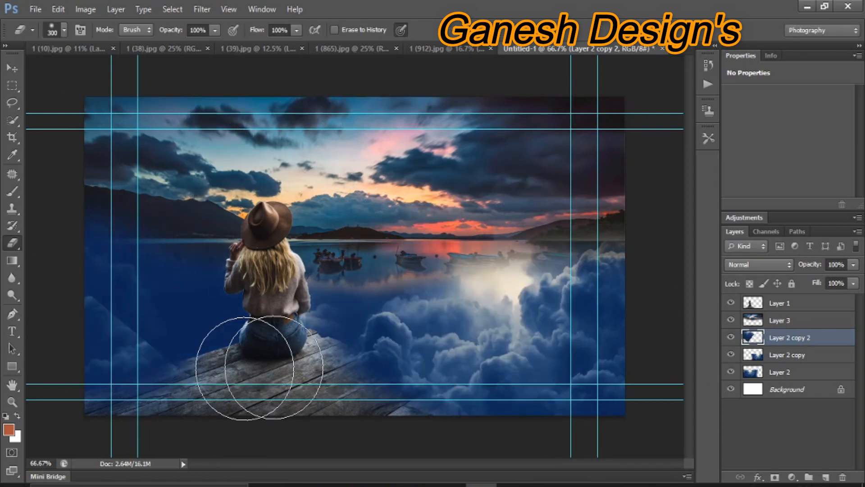
pyautogui.moveTo(225, 334); pyautogui.dragTo(117, 252)
# Move the Layer 3 sunset below Layer 2 in the stacking order and shift the image slightly to the right.
pyautogui.click(796, 320)
pyautogui.moveTo(796, 320); pyautogui.dragTo(795, 379)
pyautogui.hotkey('ctrl', 't')
pyautogui.moveTo(347, 154); pyautogui.dragTo(355, 156)
pyautogui.press('Return')
# Rotate and reposition the Layer 2 copy 2 clouds to cover the upper left sky.
pyautogui.click(784, 320)
pyautogui.hotkey('ctrl', 't')
pyautogui.moveTo(288, 180); pyautogui.dragTo(237, 205)
pyautogui.moveTo(281, 160); pyautogui.dragTo(296, 134)
pyautogui.moveTo(383, 189); pyautogui.dragTo(383, 136)
pyautogui.moveTo(289, 185); pyautogui.dragTo(288, 209)
pyautogui.click(640, 30)
# Erase the right edge of the Layer 2 copy 2 clouds and set the eraser to 72% opacity and 86% flow.
pyautogui.press('e')
pyautogui.moveTo(349, 149)
pyautogui.mouseDown()
pyautogui.moveTo(363, 189)
pyautogui.moveTo(369, 174)
pyautogui.moveTo(253, 153)
pyautogui.mouseUp()
pyautogui.click(287, 30)
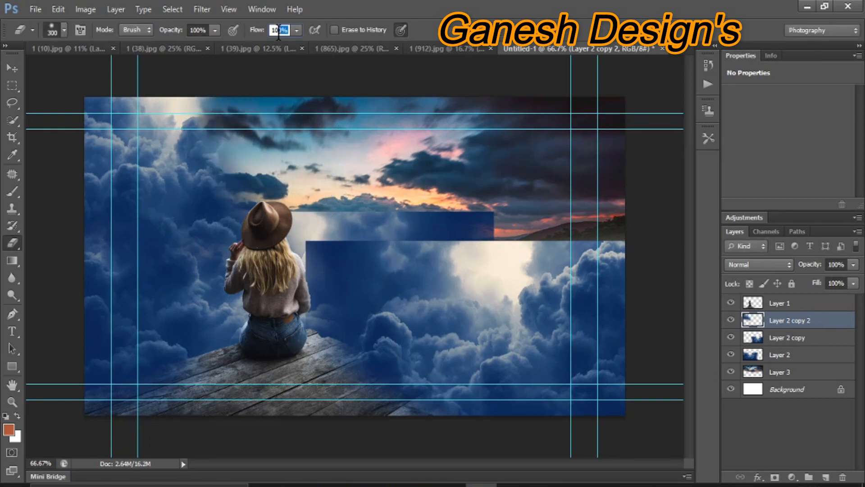
pyautogui.moveTo(201, 95); pyautogui.dragTo(223, 211)
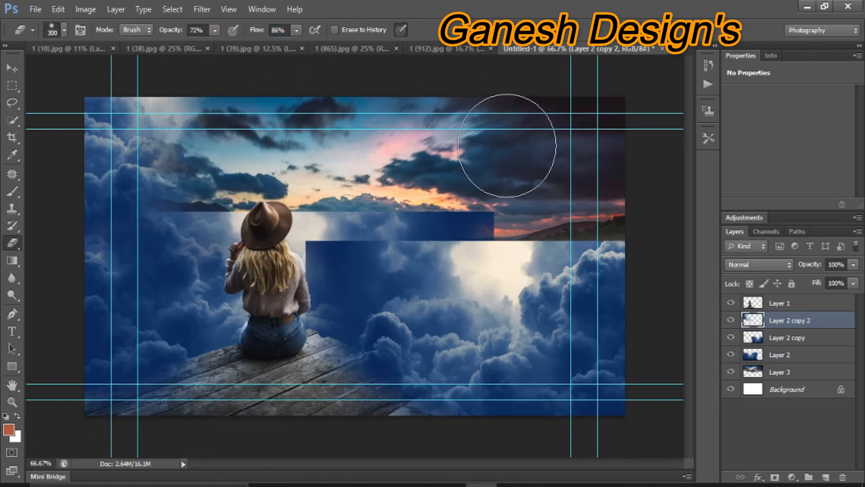
# Erase the hard upper edges of the Layer 2 copy and Layer 2 clouds along the horizon and reduce the eraser size.
pyautogui.click(787, 337)
pyautogui.moveTo(467, 222); pyautogui.dragTo(285, 280)
pyautogui.moveTo(478, 248)
pyautogui.mouseDown()
pyautogui.moveTo(502, 251)
pyautogui.moveTo(284, 164)
pyautogui.mouseUp()
pyautogui.click(765, 360)
pyautogui.press('[')
pyautogui.press('[')
pyautogui.press('[')
pyautogui.press('[')
pyautogui.press('[')
pyautogui.press('[')
pyautogui.press('[')
pyautogui.press('[')
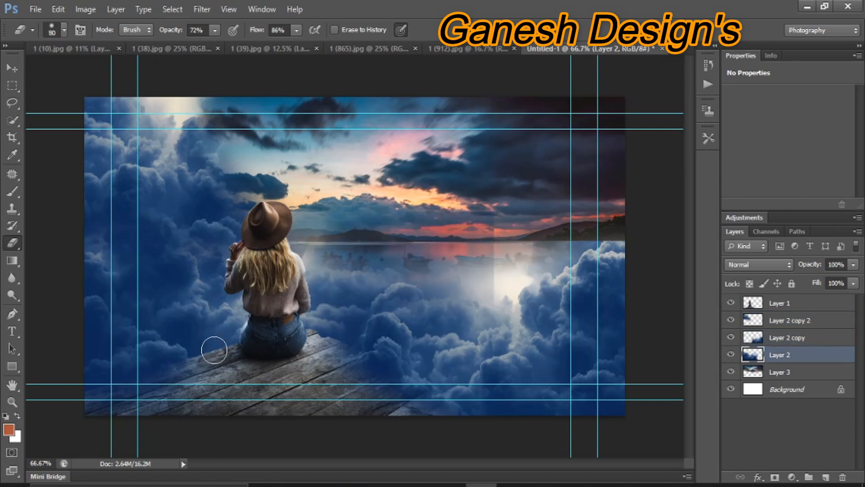
# Touch up the dock edge on Layer 1 and soften the bright seam in the Layer 2 copy clouds.
pyautogui.click(784, 304)
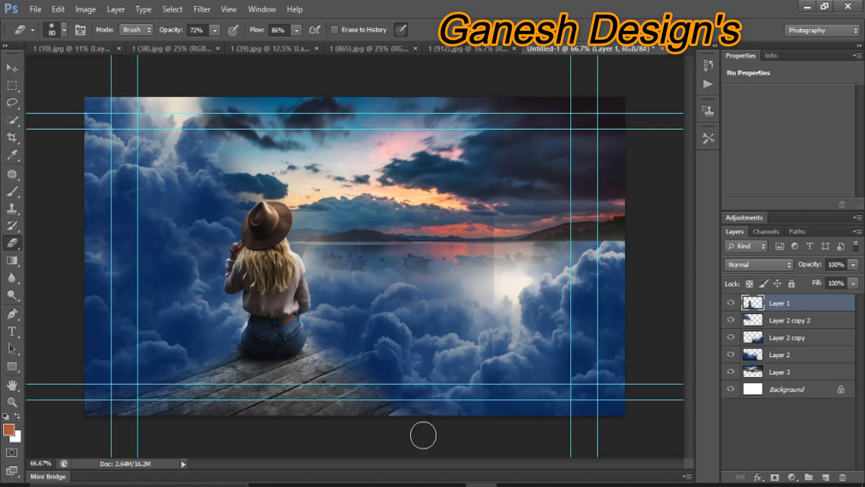
pyautogui.click(782, 343)
pyautogui.moveTo(515, 269); pyautogui.dragTo(495, 295)
pyautogui.click(770, 319)
pyautogui.click(770, 354)
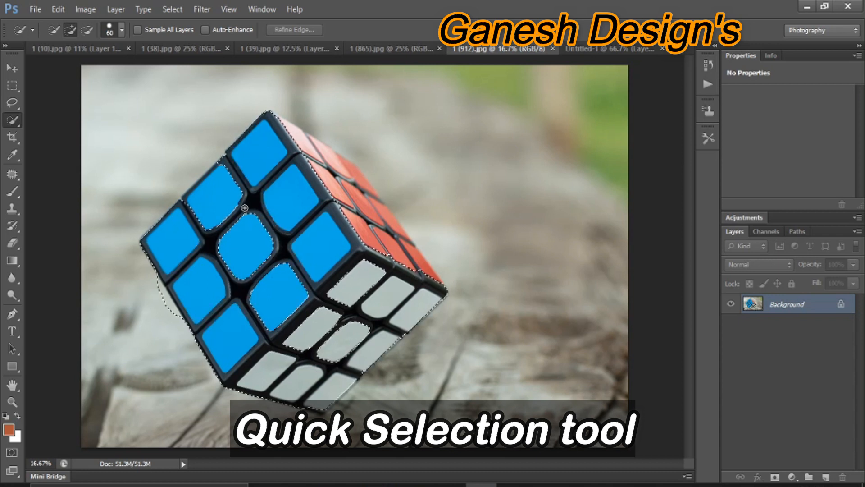
# In 1 (912).jpg, add the cube's blue face to the Quick Selection and subtract the background beside its lower left edge.
pyautogui.moveTo(245, 200); pyautogui.dragTo(240, 269)
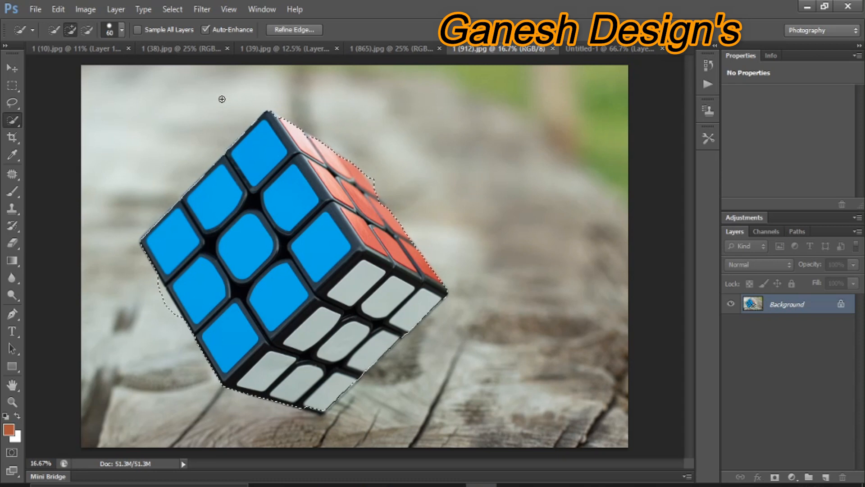
pyautogui.hotkey('ctrl', '+')
pyautogui.hotkey('ctrl', '+')
pyautogui.scroll(3, 337, 317)
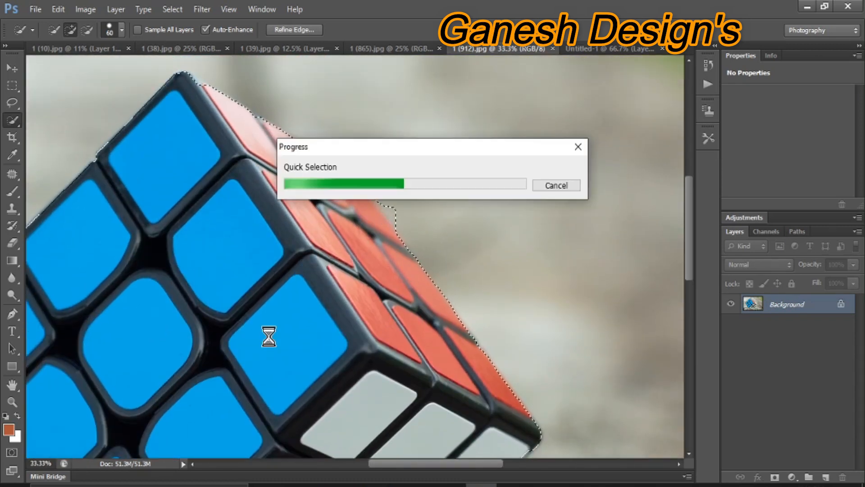
pyautogui.moveTo(459, 463); pyautogui.dragTo(408, 463)
pyautogui.scroll(-4, 353, 288)
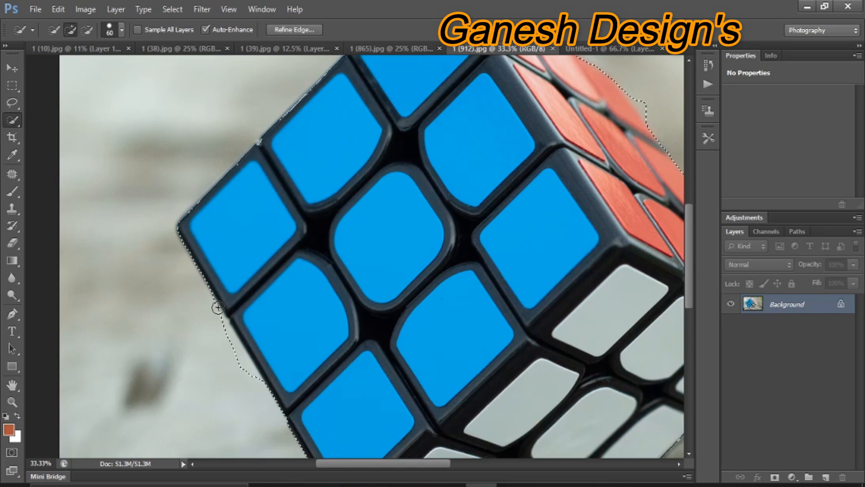
pyautogui.press('alt')
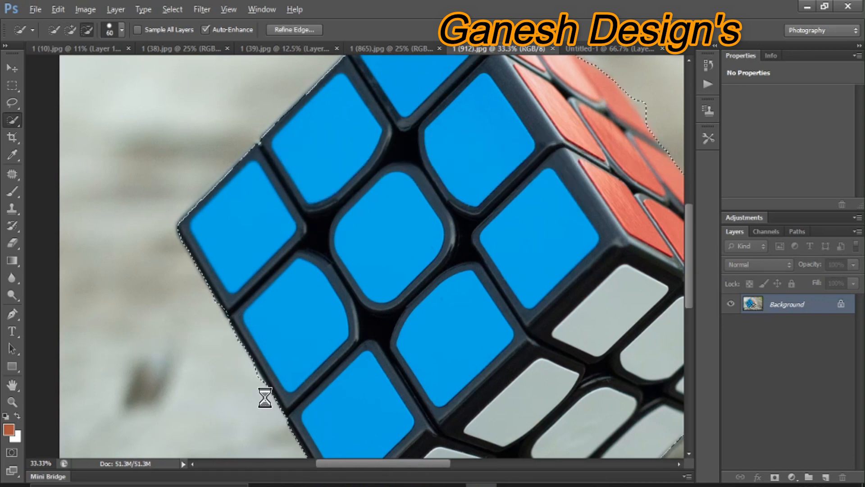
pyautogui.moveTo(266, 412); pyautogui.dragTo(312, 396)
# Subtract the background spill beside the cube's red face from the selection.
pyautogui.scroll(-6, 311, 396)
pyautogui.moveTo(425, 465); pyautogui.dragTo(458, 470)
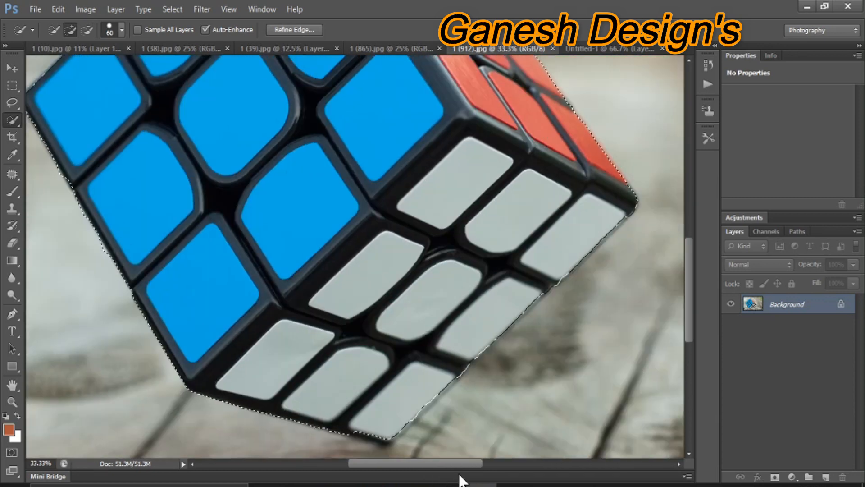
pyautogui.scroll(7, 638, 388)
pyautogui.scroll(2, 487, 141)
pyautogui.press('alt')
pyautogui.moveTo(491, 147); pyautogui.dragTo(614, 270)
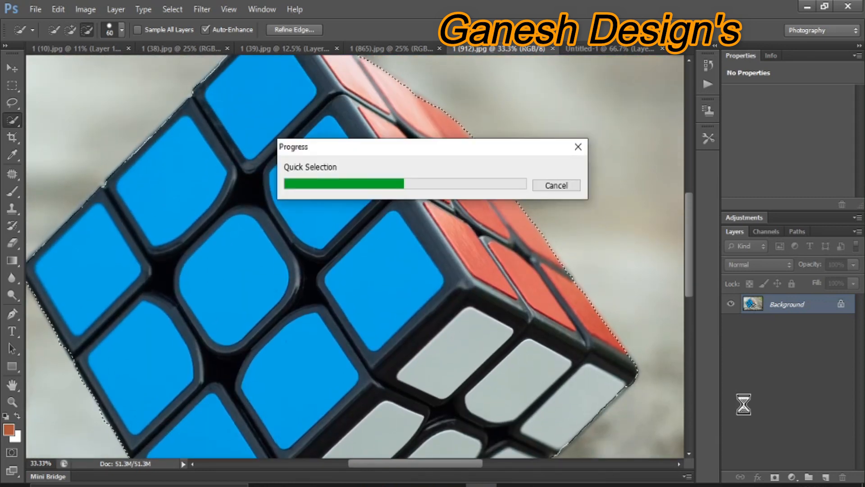
# Reduce the Quick Selection brush to 45 and extend the selection along the cube's lower right edge.
pyautogui.scroll(-10, 668, 400)
pyautogui.scroll(-1, 671, 400)
pyautogui.moveTo(361, 415); pyautogui.dragTo(389, 416)
pyautogui.press('[')
pyautogui.press('[')
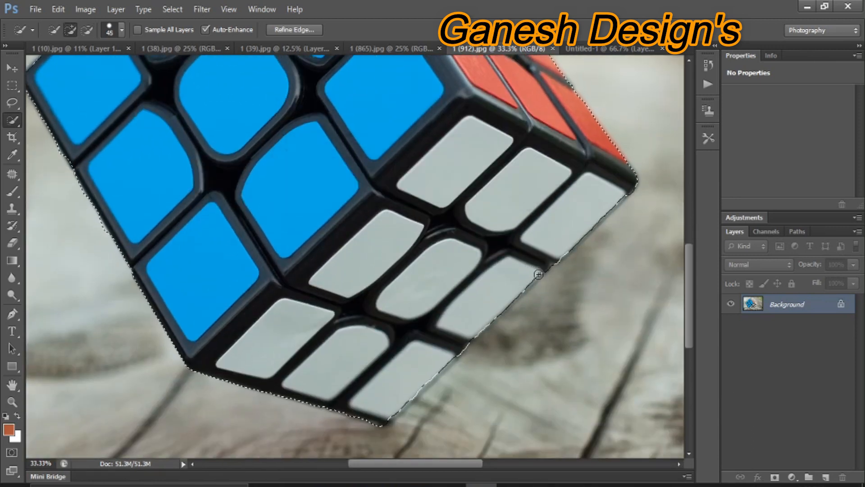
pyautogui.moveTo(475, 336)
pyautogui.mouseDown()
pyautogui.moveTo(432, 408)
pyautogui.moveTo(515, 404)
pyautogui.mouseUp()
# Preview the cube selection in Refine Edge and accept it with Selection as the output.
pyautogui.click(165, 8)
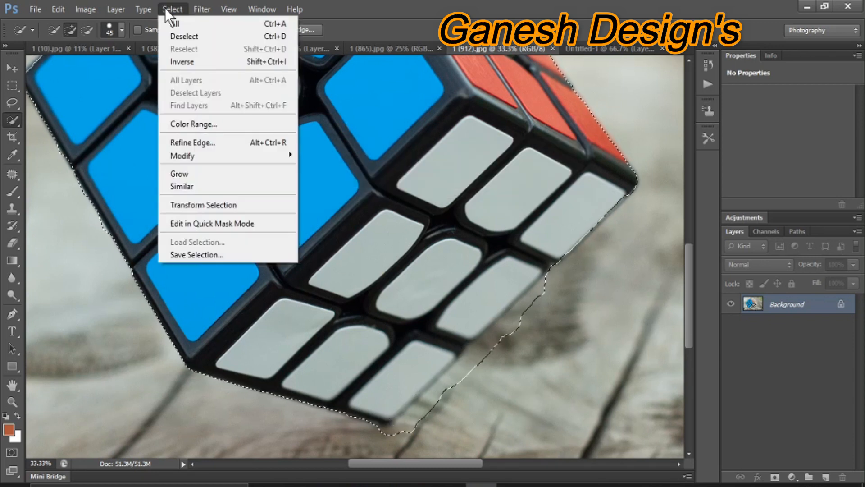
pyautogui.click(239, 147)
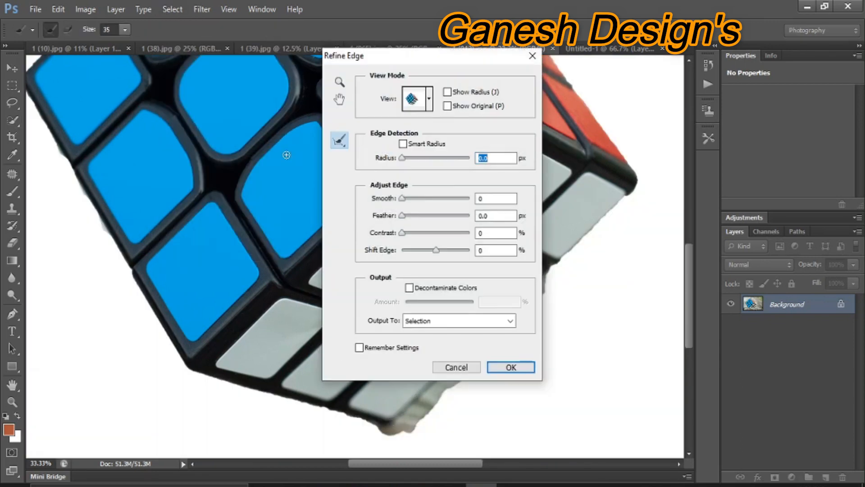
pyautogui.moveTo(480, 62); pyautogui.dragTo(563, 166)
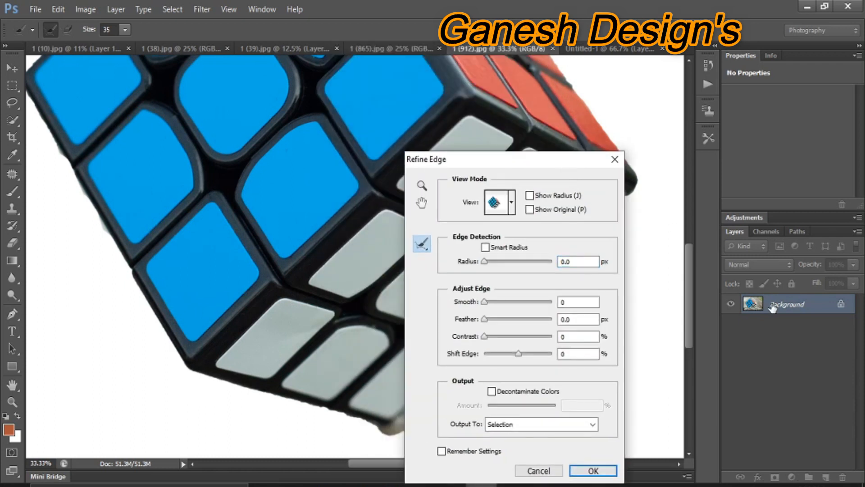
pyautogui.hotkey('ctrl', '0')
pyautogui.click(593, 470)
# Copy the selected cube to its own layer and bring it into the Untitled-1 composite above Layer 3.
pyautogui.click(294, 9)
pyautogui.click(393, 3)
pyautogui.hotkey('ctrl', 'j')
pyautogui.moveTo(523, 333); pyautogui.dragTo(467, 199)
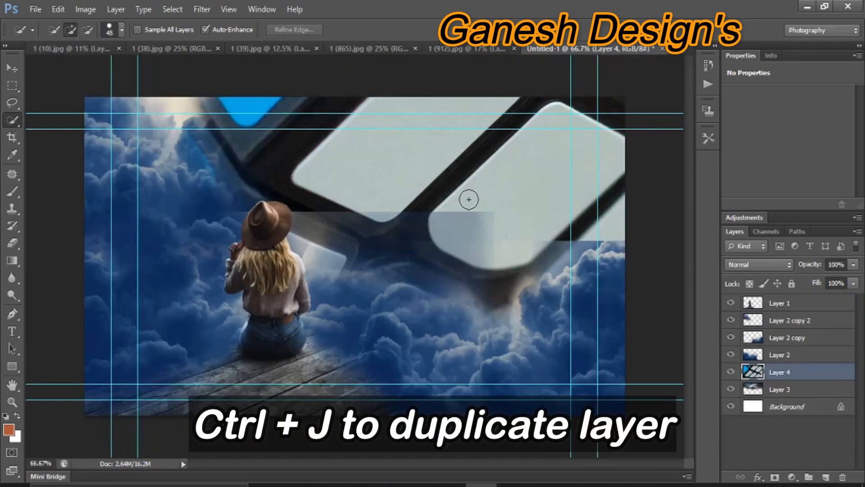
# Scale the Layer 4 cube to 26.79% width and 25.60% height and position it over the right half of the canvas.
pyautogui.hotkey('ctrl', 't')
pyautogui.hotkey('ctrl', '-')
pyautogui.hotkey('ctrl', '-')
pyautogui.hotkey('ctrl', '-')
pyautogui.moveTo(514, 415); pyautogui.dragTo(245, 124)
pyautogui.moveTo(230, 114); pyautogui.dragTo(423, 305)
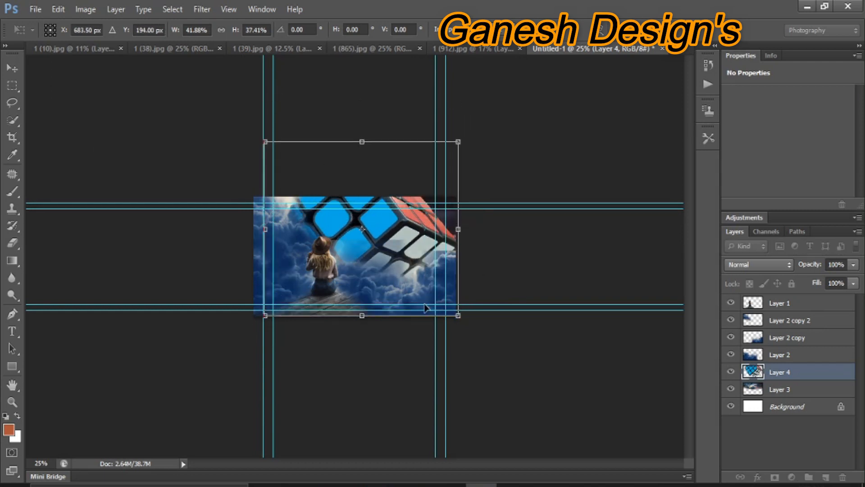
pyautogui.hotkey('ctrl', '0')
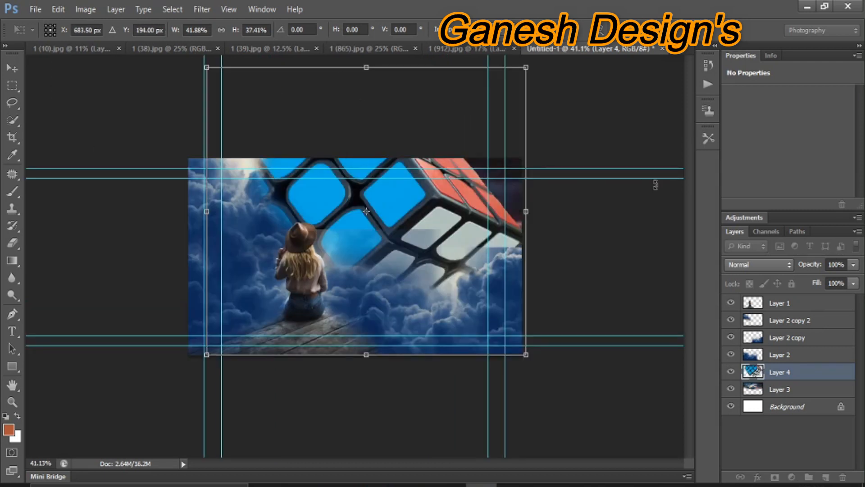
pyautogui.moveTo(521, 84); pyautogui.dragTo(412, 170)
pyautogui.moveTo(392, 210); pyautogui.dragTo(481, 180)
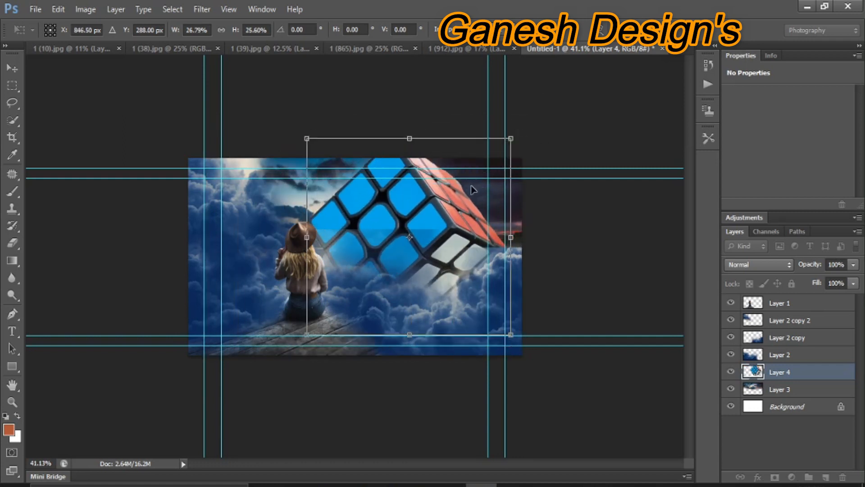
# Mirror the cube horizontally, tilt it 1.53° and raise it toward the upper edge of the canvas.
pyautogui.moveTo(490, 163); pyautogui.dragTo(475, 173)
pyautogui.moveTo(496, 247); pyautogui.dragTo(108, 254)
pyautogui.moveTo(255, 218); pyautogui.dragTo(457, 198)
pyautogui.moveTo(304, 218); pyautogui.dragTo(283, 219)
pyautogui.moveTo(405, 151); pyautogui.dragTo(383, 178)
pyautogui.moveTo(510, 126); pyautogui.dragTo(482, 84)
pyautogui.moveTo(565, 276); pyautogui.dragTo(559, 298)
pyautogui.moveTo(392, 229); pyautogui.dragTo(427, 182)
pyautogui.moveTo(380, 291)
pyautogui.mouseDown()
pyautogui.moveTo(368, 274)
pyautogui.moveTo(377, 280)
pyautogui.mouseUp()
pyautogui.moveTo(302, 358); pyautogui.dragTo(329, 371)
pyautogui.moveTo(531, 293)
pyautogui.mouseDown()
pyautogui.moveTo(551, 271)
pyautogui.moveTo(544, 286)
pyautogui.mouseUp()
pyautogui.moveTo(425, 172); pyautogui.dragTo(406, 219)
pyautogui.moveTo(350, 384); pyautogui.dragTo(397, 417)
# Warp the Layer 4 cube so its faces curve and its lower corner bends toward the right clouds.
pyautogui.rightClick(388, 237)
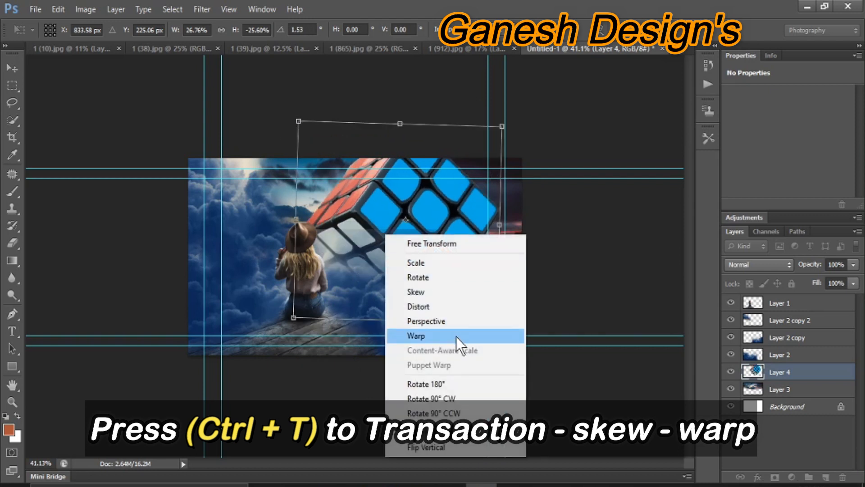
pyautogui.click(456, 335)
pyautogui.moveTo(322, 202); pyautogui.dragTo(455, 219)
pyautogui.moveTo(366, 248); pyautogui.dragTo(311, 209)
pyautogui.moveTo(321, 174); pyautogui.dragTo(340, 217)
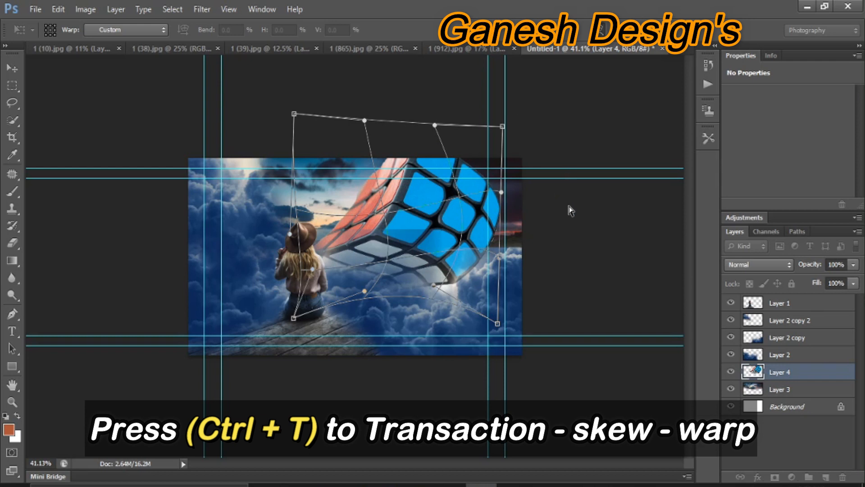
pyautogui.press('Return')
pyautogui.press('w')
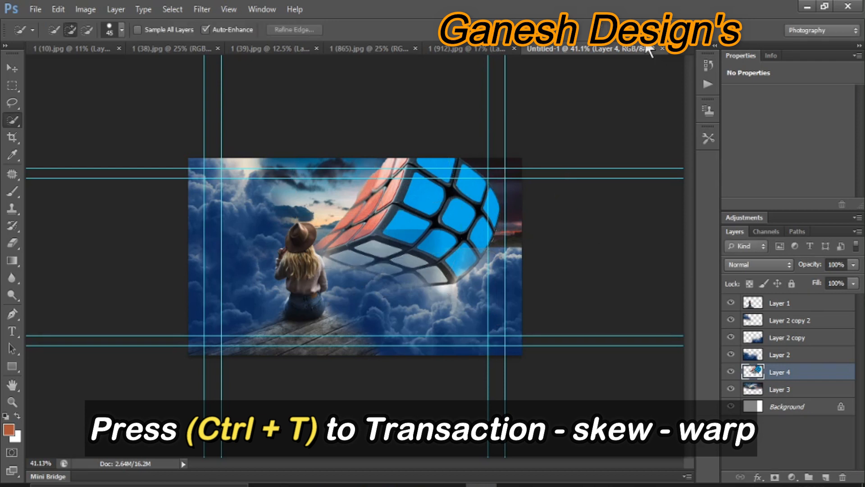
pyautogui.hotkey('ctrl', '0')
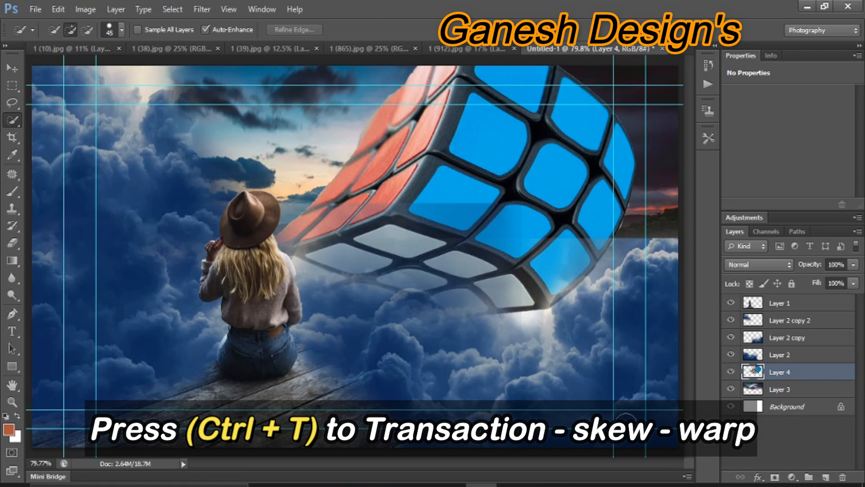
# Erase the Layer 2 cloud areas overlapping the cube's blue and red faces.
pyautogui.click(779, 355)
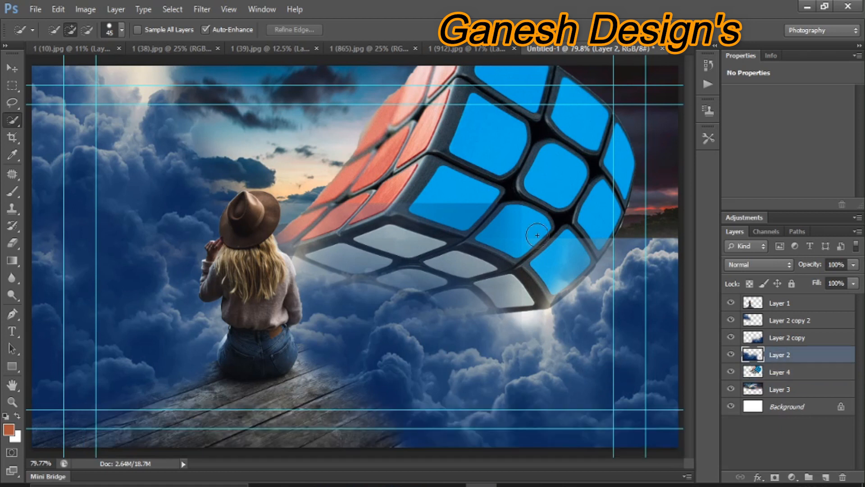
pyautogui.click(12, 242)
pyautogui.moveTo(360, 236); pyautogui.dragTo(581, 134)
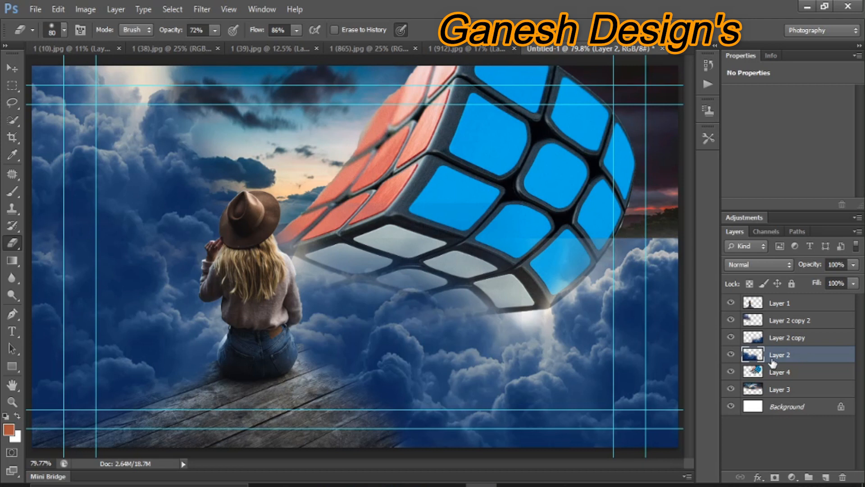
# Add a Hue/Saturation adjustment clipped to Layer 2 and set its hue to +132.
pyautogui.click(792, 476)
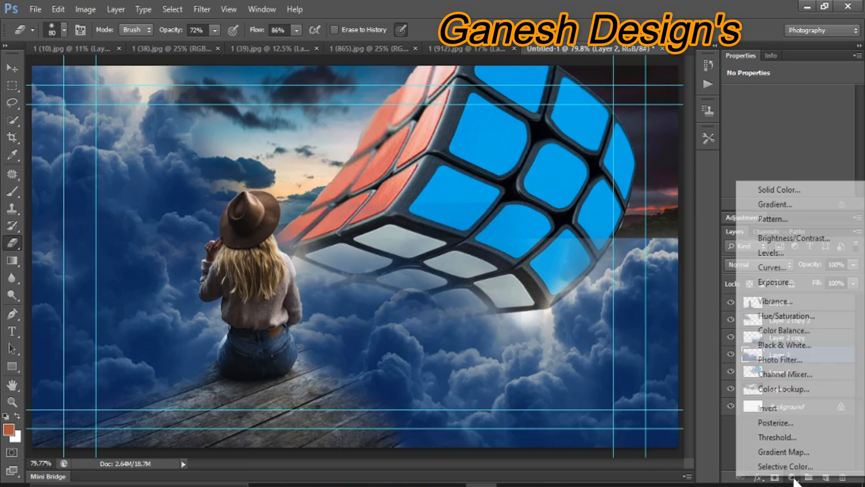
pyautogui.click(790, 316)
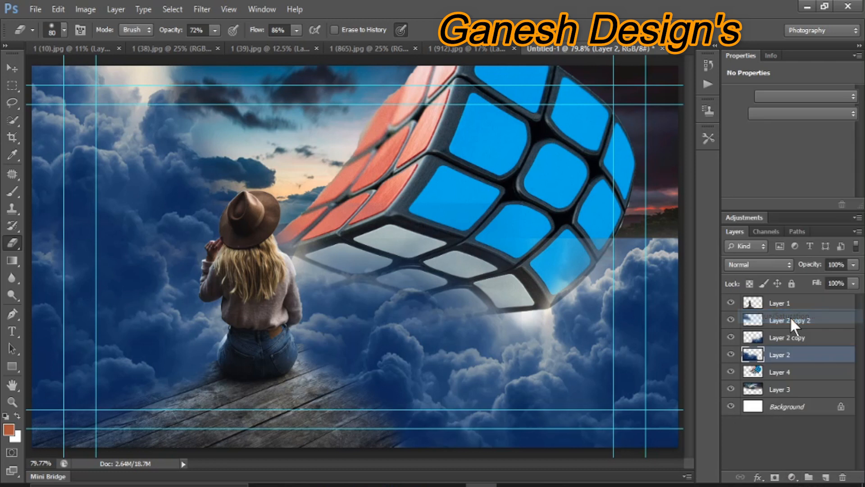
pyautogui.click(763, 206)
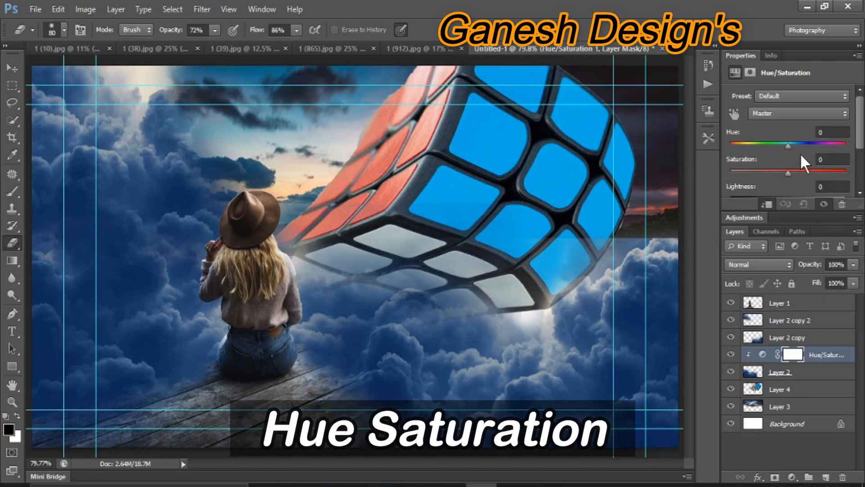
pyautogui.moveTo(788, 146); pyautogui.dragTo(819, 128)
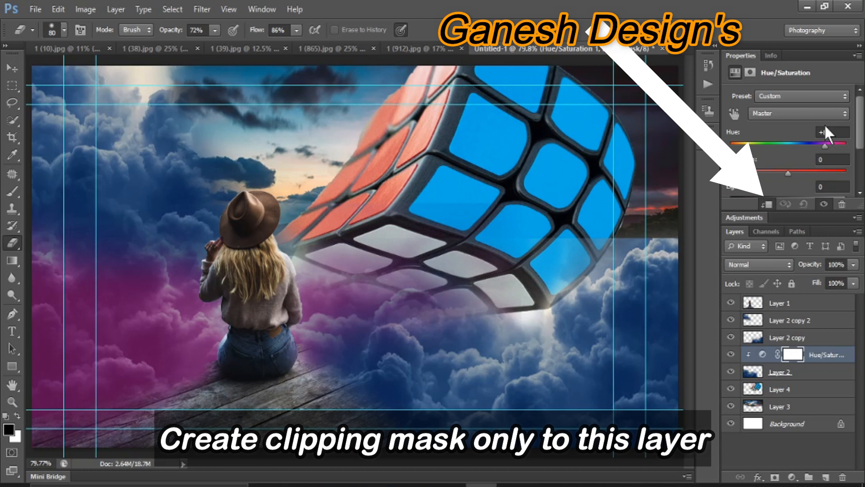
pyautogui.moveTo(827, 125); pyautogui.dragTo(829, 124)
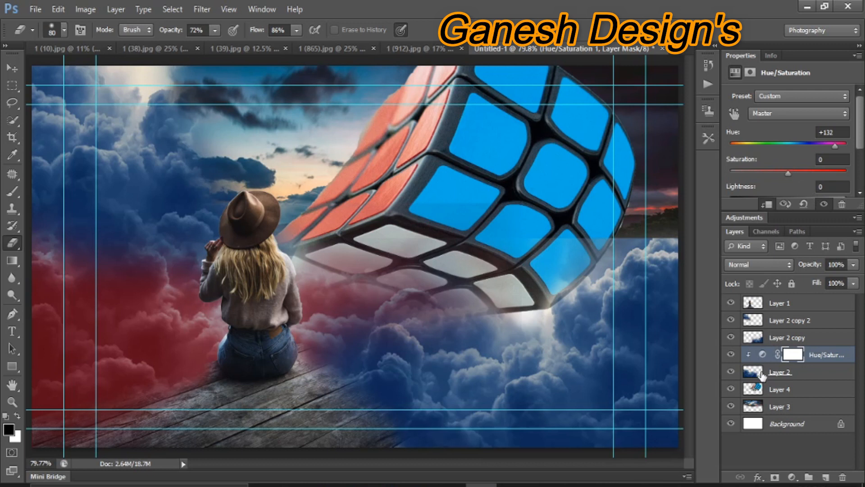
# Place Layer 2 copy 2 beneath Layer 2 and erase the red clouds' hard upper edge so the two cloud layers blend.
pyautogui.moveTo(772, 323); pyautogui.dragTo(784, 381)
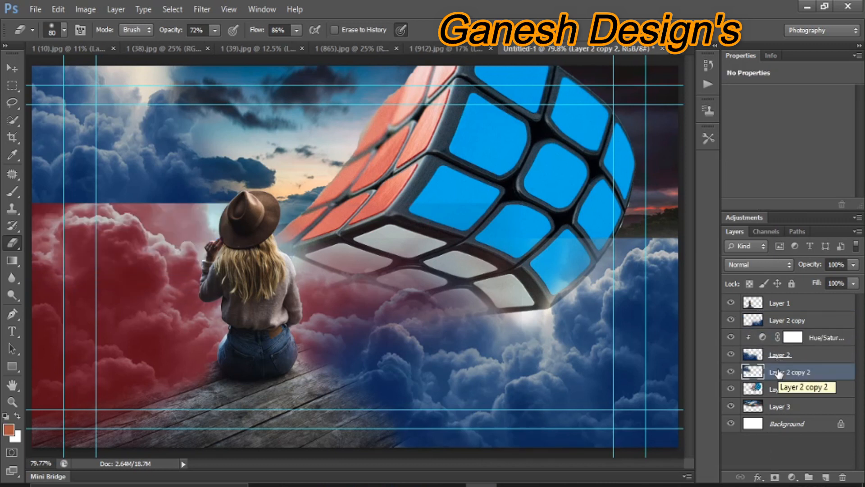
pyautogui.moveTo(251, 208); pyautogui.dragTo(200, 192)
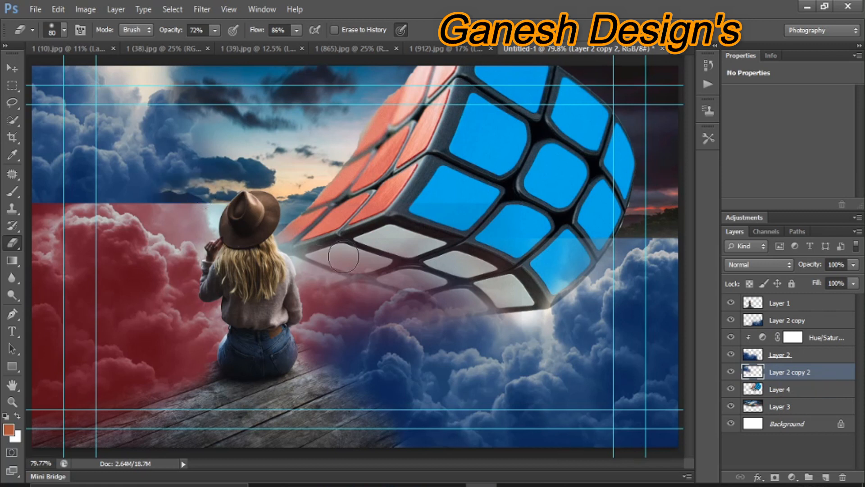
pyautogui.click(769, 356)
pyautogui.moveTo(237, 244)
pyautogui.mouseDown()
pyautogui.moveTo(178, 191)
pyautogui.moveTo(163, 202)
pyautogui.moveTo(60, 204)
pyautogui.moveTo(25, 151)
pyautogui.moveTo(37, 217)
pyautogui.moveTo(52, 163)
pyautogui.moveTo(217, 197)
pyautogui.moveTo(248, 195)
pyautogui.moveTo(97, 203)
pyautogui.moveTo(200, 167)
pyautogui.mouseUp()
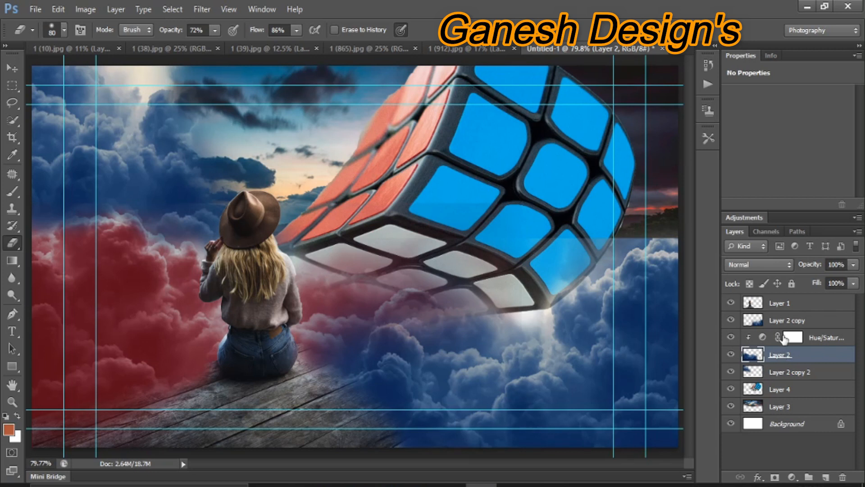
# Add a Hue/Saturation adjustment clipped to Layer 2 copy 2 and set its hue to +127.
pyautogui.click(787, 374)
pyautogui.click(792, 478)
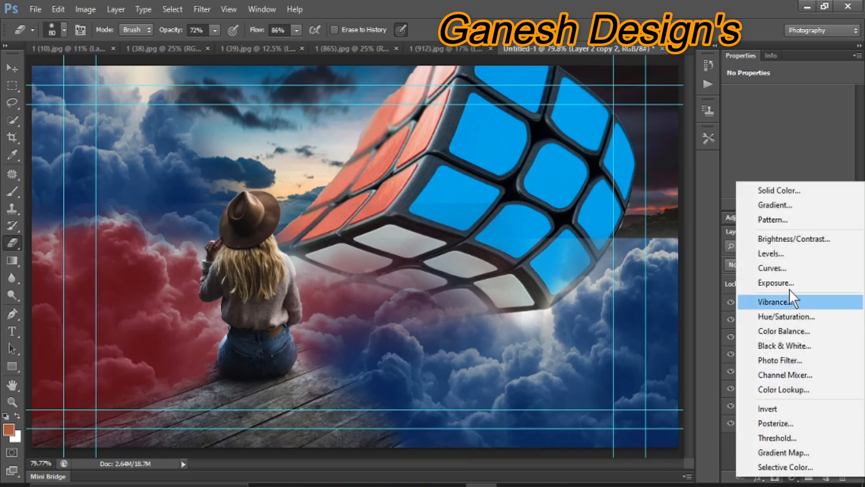
pyautogui.click(791, 318)
pyautogui.click(766, 204)
pyautogui.moveTo(789, 144)
pyautogui.mouseDown()
pyautogui.moveTo(832, 143)
pyautogui.moveTo(835, 136)
pyautogui.mouseUp()
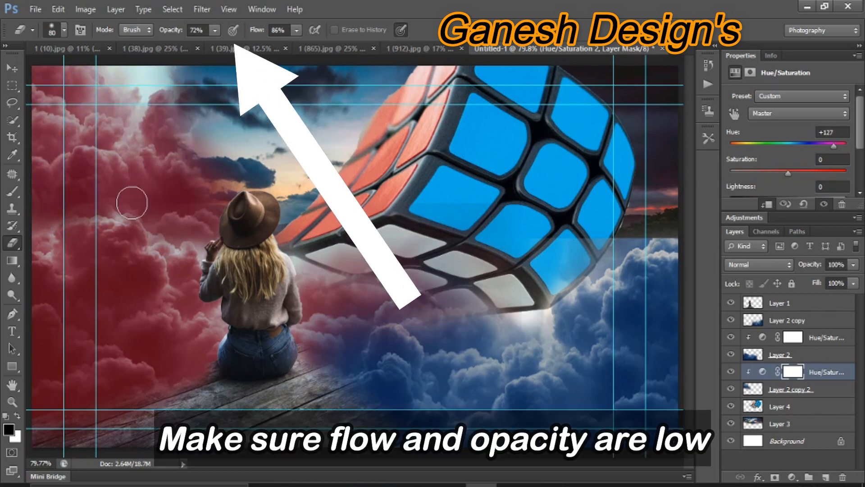
# Adjust the width of the Layer 3 sky from its left side with Free Transform.
pyautogui.click(784, 389)
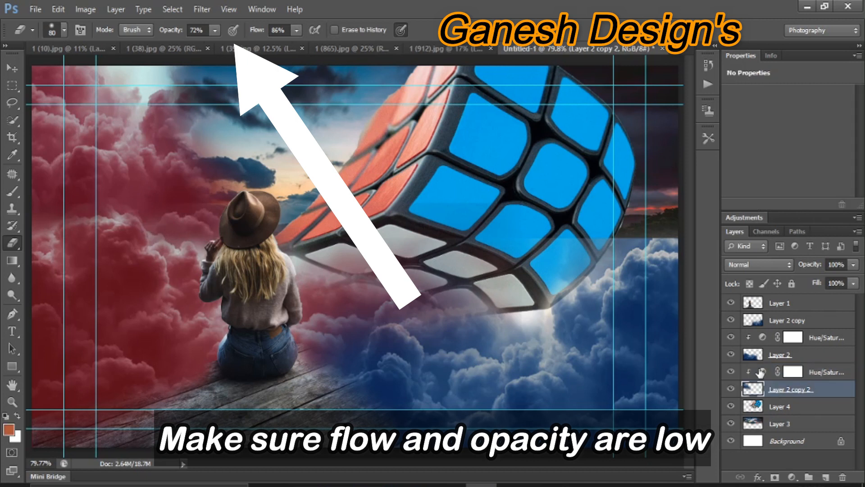
pyautogui.click(771, 354)
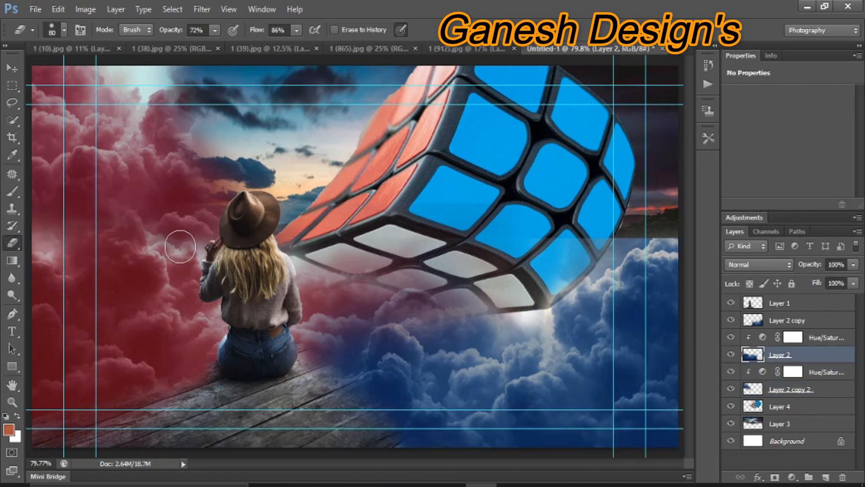
pyautogui.click(775, 425)
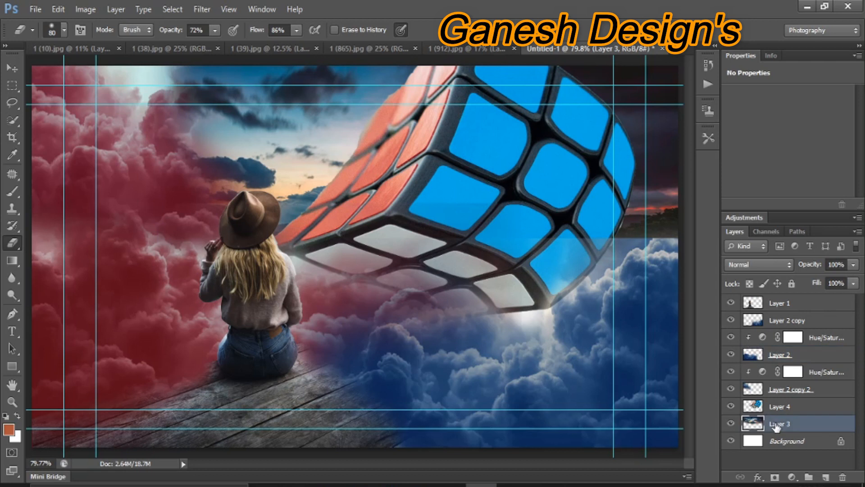
pyautogui.hotkey('ctrl', 't')
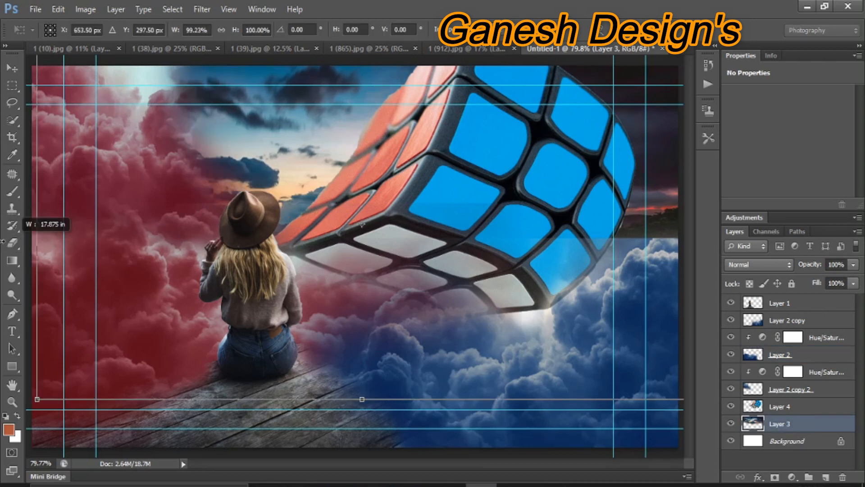
pyautogui.press('Return')
# Erase the pale top edge of the Layer 2 copy 2 red clouds so it fades into the sky.
pyautogui.click(784, 390)
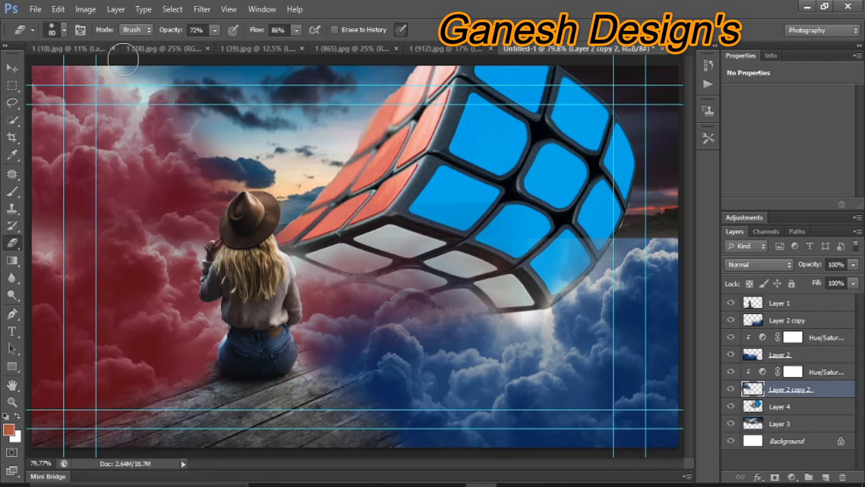
pyautogui.moveTo(146, 90); pyautogui.dragTo(161, 57)
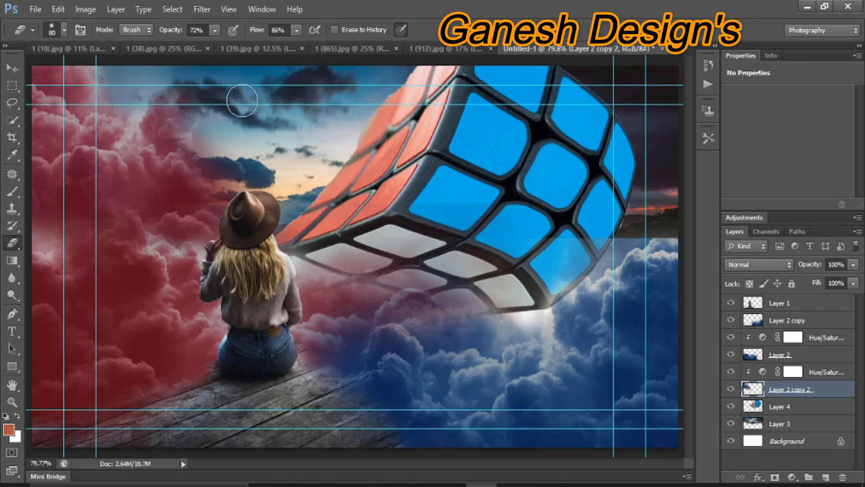
# Duplicate Layer 2 copy and clip a Hue/Saturation adjustment to the duplicate with hue -180 and saturation -75.
pyautogui.click(786, 321)
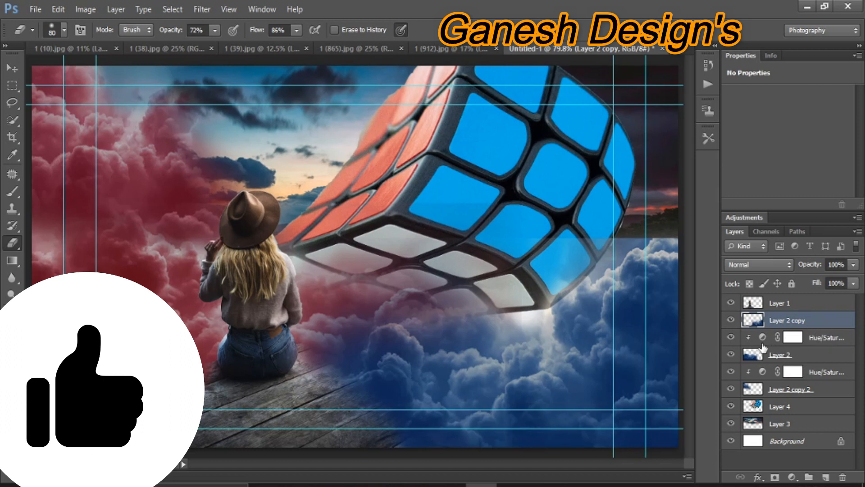
pyautogui.hotkey('ctrl', 'j')
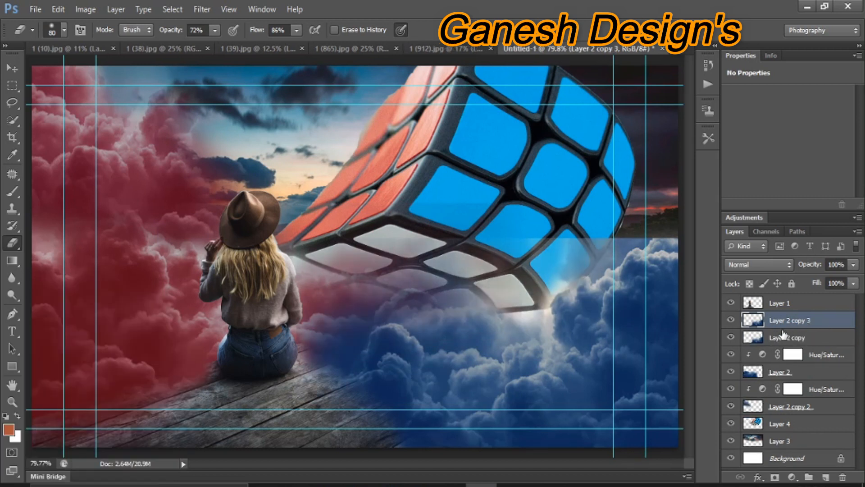
pyautogui.click(792, 477)
pyautogui.click(803, 312)
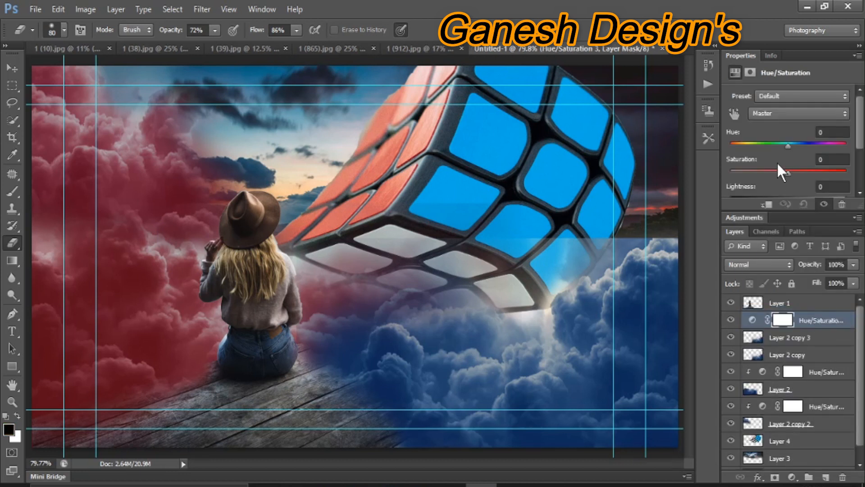
pyautogui.hotkey('ctrl', 'alt', 'g')
pyautogui.moveTo(789, 145); pyautogui.dragTo(714, 150)
pyautogui.moveTo(787, 172); pyautogui.dragTo(734, 167)
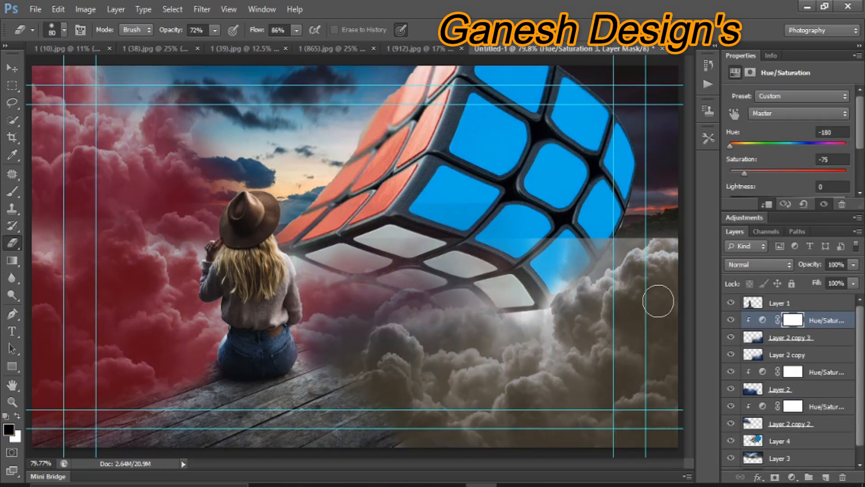
# Rotate the grey Layer 2 copy 3 clouds clockwise and move them to the canvas centre, below and over the cube.
pyautogui.click(793, 337)
pyautogui.hotkey('ctrl', 't')
pyautogui.moveTo(546, 361)
pyautogui.mouseDown()
pyautogui.moveTo(464, 367)
pyautogui.moveTo(570, 343)
pyautogui.moveTo(561, 360)
pyautogui.moveTo(548, 348)
pyautogui.mouseUp()
pyautogui.moveTo(382, 301); pyautogui.dragTo(394, 256)
pyautogui.click(636, 29)
# Try brightening the Layer 2 copy 3 clouds with a clipped Levels adjustment.
pyautogui.click(819, 324)
pyautogui.click(817, 338)
pyautogui.click(792, 477)
pyautogui.click(801, 256)
pyautogui.moveTo(796, 192); pyautogui.dragTo(745, 189)
pyautogui.moveTo(847, 192); pyautogui.dragTo(811, 182)
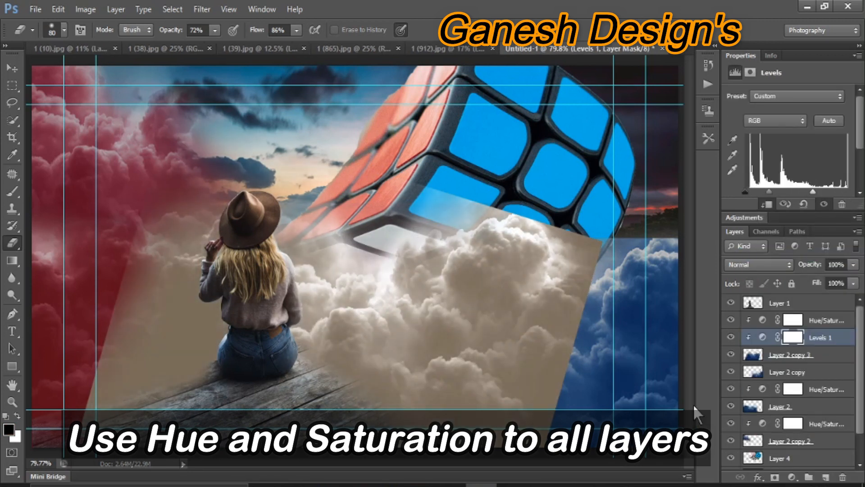
# Delete the Levels adjustment above Layer 2 copy 3.
pyautogui.click(818, 321)
pyautogui.click(820, 338)
pyautogui.click(842, 477)
pyautogui.click(389, 196)
pyautogui.click(843, 477)
pyautogui.click(388, 197)
# Add a Curves adjustment clipped to Layer 2 copy 3 and raise the curve to brighten the clouds.
pyautogui.click(791, 476)
pyautogui.click(801, 269)
pyautogui.scroll(-3, 795, 178)
pyautogui.moveTo(772, 171); pyautogui.dragTo(779, 141)
# Erase the hard left and right edges of the Layer 2 copy 3 clouds beside the woman and the blue clouds.
pyautogui.click(791, 355)
pyautogui.moveTo(599, 246); pyautogui.dragTo(541, 433)
pyautogui.moveTo(182, 203)
pyautogui.mouseDown()
pyautogui.moveTo(153, 241)
pyautogui.moveTo(111, 406)
pyautogui.mouseUp()
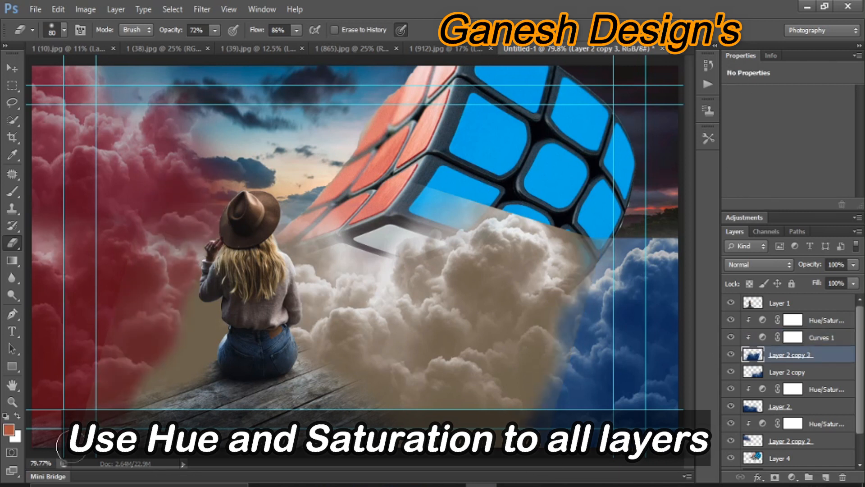
pyautogui.moveTo(108, 321); pyautogui.dragTo(131, 393)
# Erase the upper edge of the Layer 2 copy 3 clouds across the cube and blend their right side.
pyautogui.moveTo(315, 211); pyautogui.dragTo(359, 244)
pyautogui.moveTo(469, 201)
pyautogui.mouseDown()
pyautogui.moveTo(499, 203)
pyautogui.moveTo(431, 216)
pyautogui.mouseUp()
pyautogui.moveTo(577, 237); pyautogui.dragTo(522, 219)
pyautogui.moveTo(558, 248); pyautogui.dragTo(552, 356)
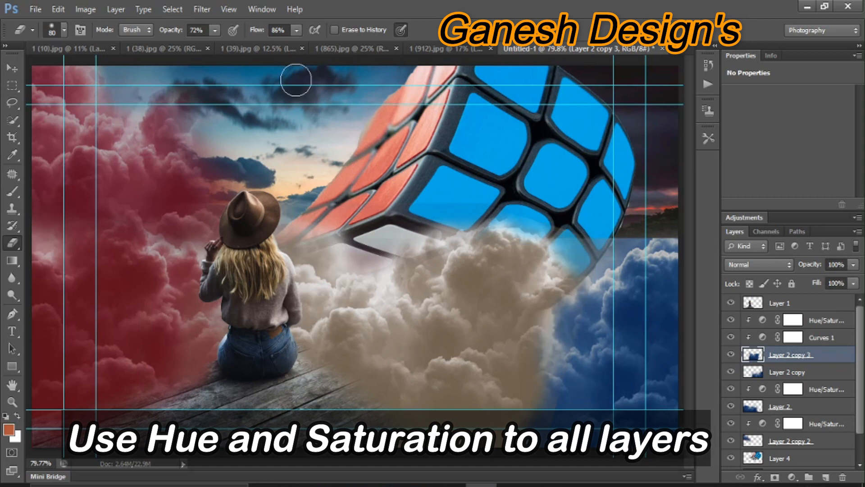
# Lower the Eraser to 26% opacity and 36% flow and thin the white clouds over the cube's lower faces.
pyautogui.moveTo(254, 32); pyautogui.dragTo(245, 31)
pyautogui.moveTo(559, 239)
pyautogui.mouseDown()
pyautogui.moveTo(541, 262)
pyautogui.moveTo(451, 244)
pyautogui.moveTo(518, 293)
pyautogui.moveTo(592, 414)
pyautogui.mouseUp()
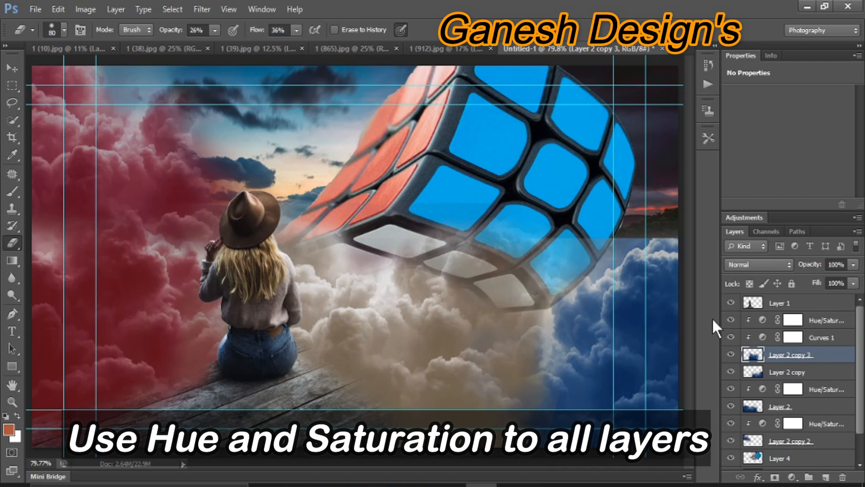
pyautogui.press('v')
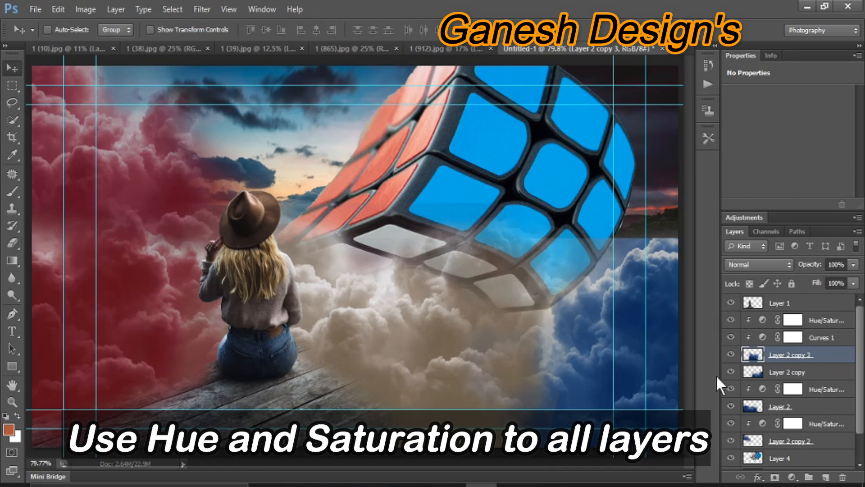
# Erase the Layer 2 copy clouds' hard upper edge beside the cube with the Eraser at 72% opacity and 60% flow.
pyautogui.click(752, 372)
pyautogui.press('e')
pyautogui.hotkey('shift', '6')
pyautogui.press('7')
pyautogui.press('2')
pyautogui.hotkey('alt', ']')
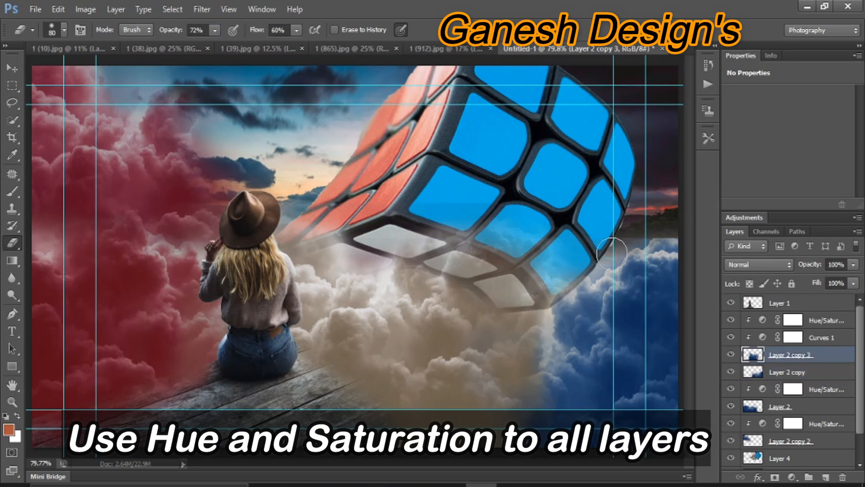
pyautogui.hotkey('alt', '[')
pyautogui.moveTo(633, 251); pyautogui.dragTo(595, 270)
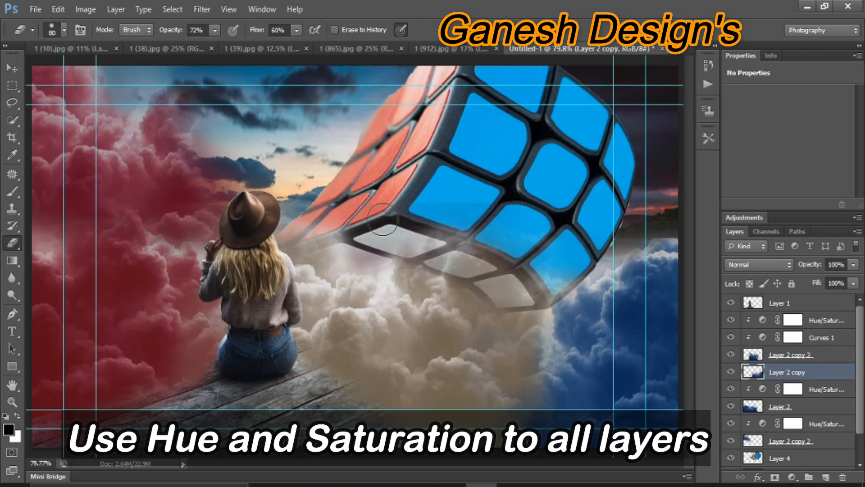
# Set the Eraser to 40% opacity and 30% flow and try softening the clouds over the cube's pale underside.
pyautogui.hotkey('alt', '[')
pyautogui.hotkey('alt', '[')
pyautogui.click(795, 358)
pyautogui.moveTo(484, 256); pyautogui.dragTo(402, 250)
pyautogui.hotkey('ctrl', 'z')
pyautogui.click(787, 371)
pyautogui.hotkey('ctrl', 'z')
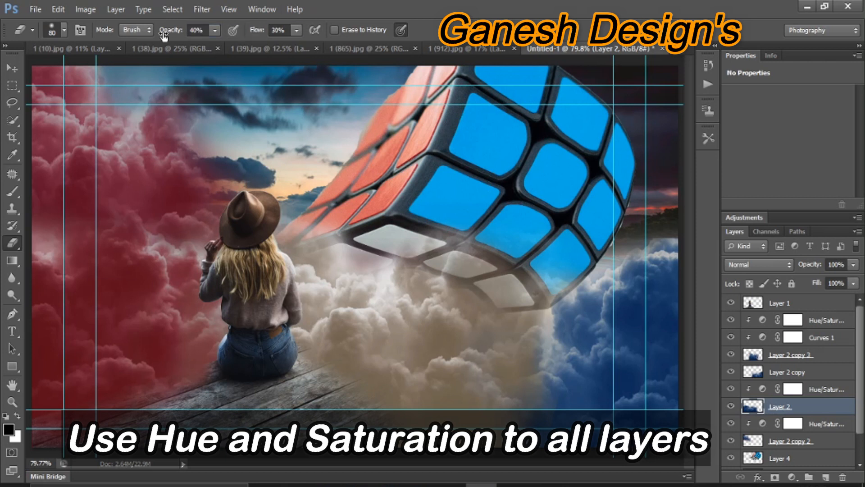
pyautogui.hotkey('alt', ']')
pyautogui.hotkey('alt', ']')
pyautogui.hotkey('alt', ']')
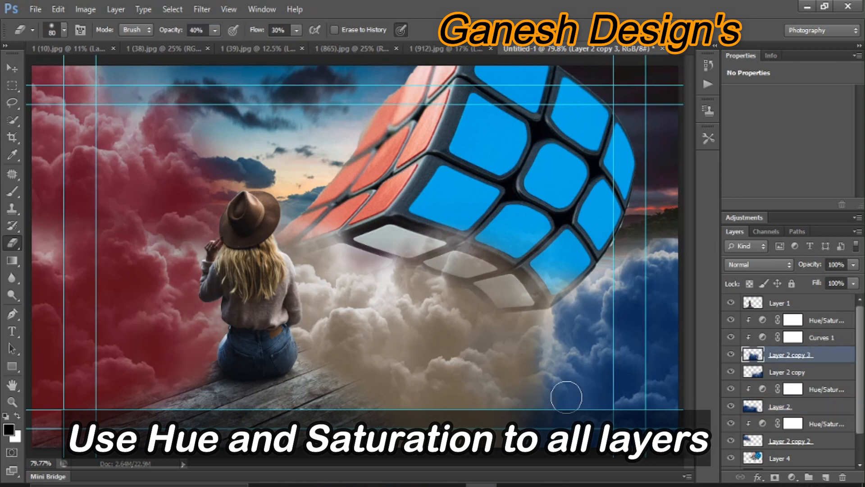
# Transform the Layer 4 cube to 119.46% width and 92.47% height, rotate it -12.51° and reposition it above the white clouds.
pyautogui.scroll(-3, 775, 371)
pyautogui.click(780, 426)
pyautogui.hotkey('ctrl', 't')
pyautogui.moveTo(653, 343); pyautogui.dragTo(667, 325)
pyautogui.moveTo(584, 262); pyautogui.dragTo(573, 226)
pyautogui.moveTo(239, 144); pyautogui.dragTo(224, 145)
pyautogui.moveTo(156, 324); pyautogui.dragTo(184, 359)
pyautogui.moveTo(543, 195); pyautogui.dragTo(535, 200)
pyautogui.moveTo(645, 254); pyautogui.dragTo(631, 235)
pyautogui.moveTo(531, 180); pyautogui.dragTo(547, 209)
pyautogui.moveTo(268, 334); pyautogui.dragTo(199, 348)
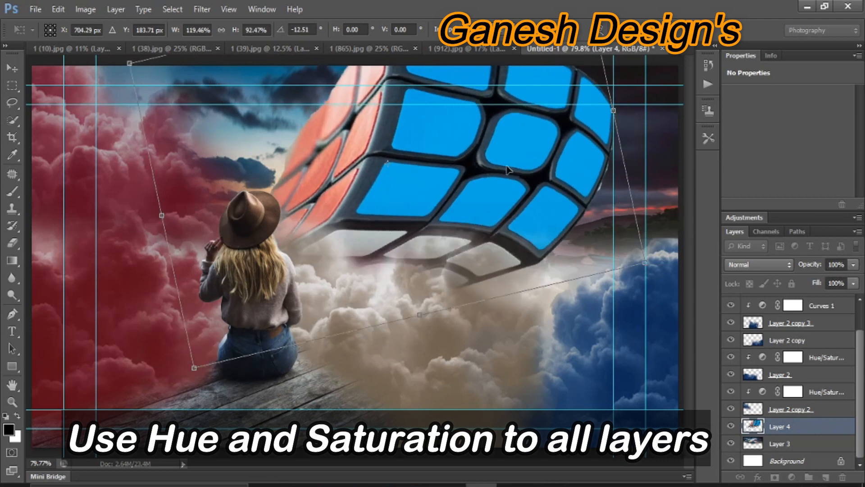
pyautogui.moveTo(509, 169); pyautogui.dragTo(534, 163)
pyautogui.press('Return')
pyautogui.press('e')
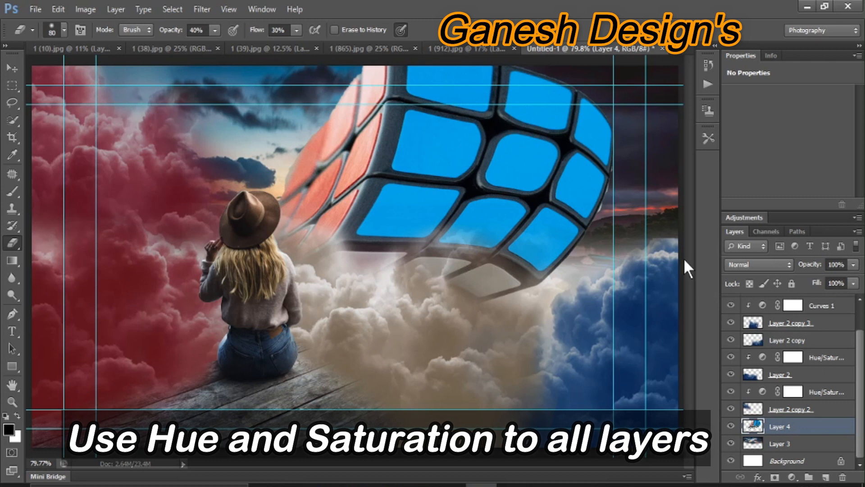
# Group Layer 2 copy 3 with its Curves and Hue/Saturation adjustments and name the group white.
pyautogui.scroll(2, 773, 369)
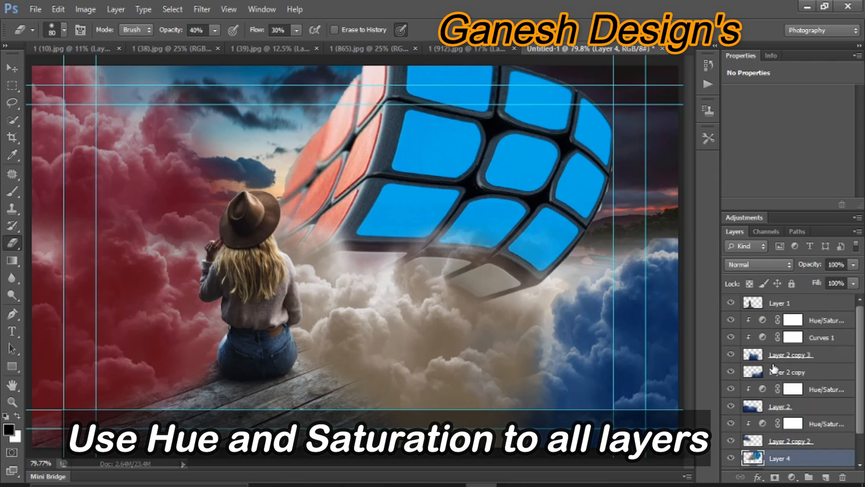
pyautogui.click(809, 373)
pyautogui.click(839, 356)
pyautogui.keyDown('shift'); pyautogui.click(836, 320); pyautogui.keyUp('shift')
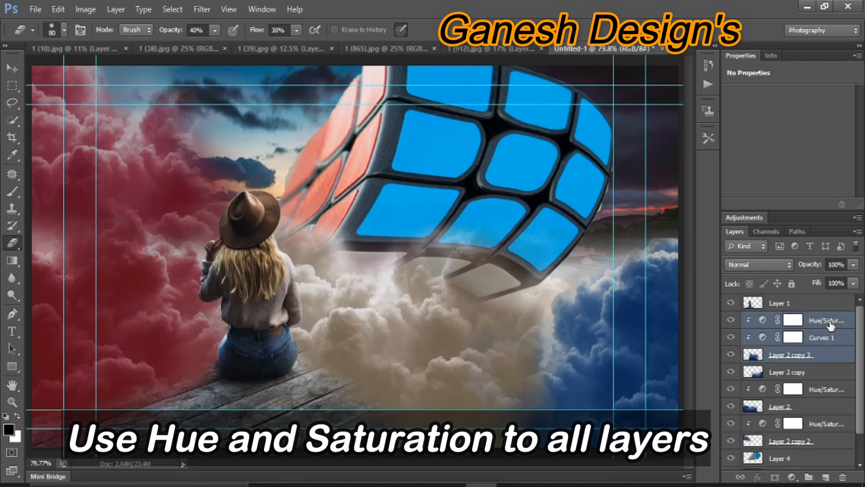
pyautogui.hotkey('ctrl', 'g')
pyautogui.doubleClick(780, 321)
pyautogui.write('white')
pyautogui.press('Return')
# Group Layer 2 and Layer 2 copy 2 with their Hue/Saturation adjustments and name the group red.
pyautogui.click(835, 355)
pyautogui.keyDown('shift'); pyautogui.click(811, 372); pyautogui.keyUp('shift')
pyautogui.click(731, 370)
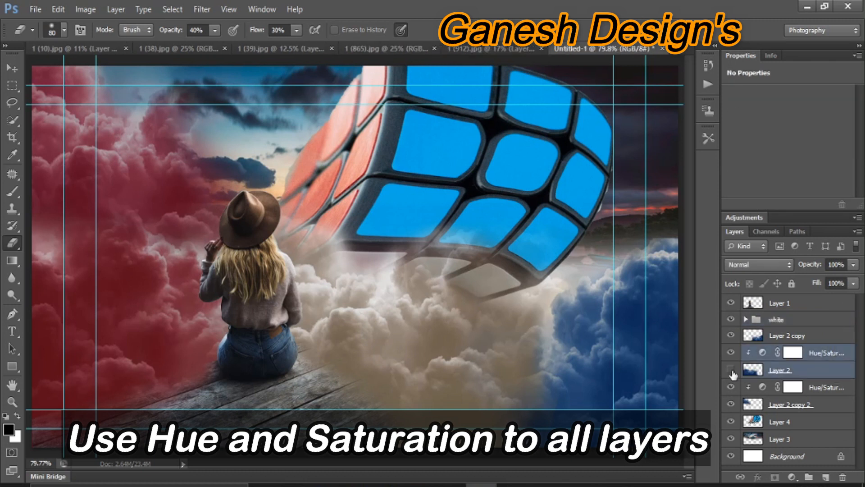
pyautogui.keyDown('shift'); pyautogui.click(789, 404); pyautogui.keyUp('shift')
pyautogui.hotkey('ctrl', 'g')
pyautogui.doubleClick(780, 352)
pyautogui.write('red')
pyautogui.press('Return')
# Move Layer 2 copy to the top of the layer stack and erase its blue clouds where they cover the dock.
pyautogui.click(813, 335)
pyautogui.moveTo(813, 335); pyautogui.dragTo(814, 299)
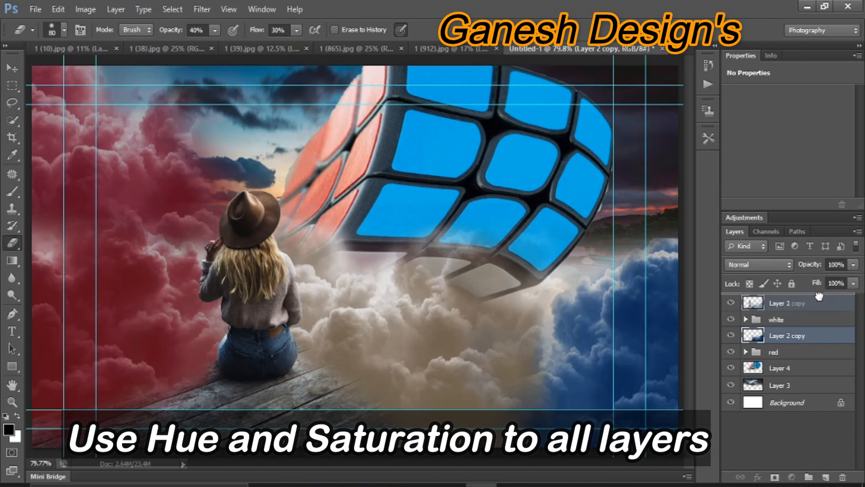
pyautogui.moveTo(437, 249)
pyautogui.mouseDown()
pyautogui.moveTo(419, 387)
pyautogui.moveTo(325, 364)
pyautogui.moveTo(365, 392)
pyautogui.moveTo(390, 344)
pyautogui.moveTo(345, 444)
pyautogui.mouseUp()
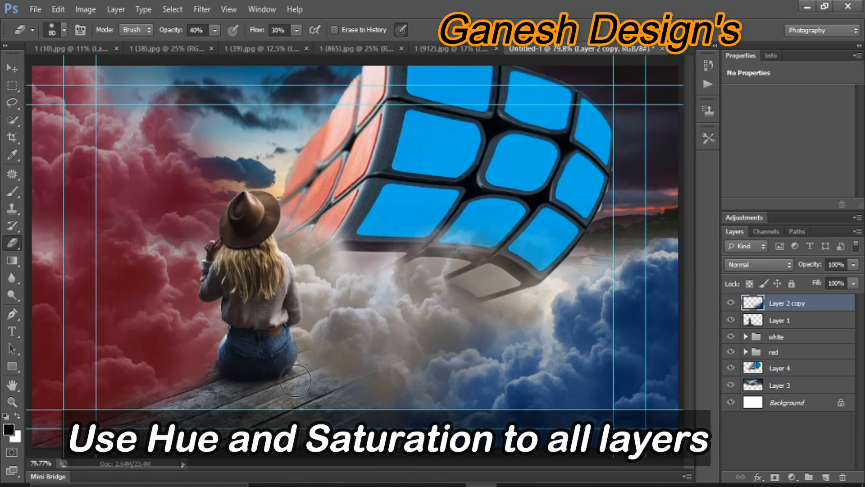
# Scale down the pasted dock photo on Layer 5, above Layer 1, and align it with the woman and the existing dock.
pyautogui.click(782, 323)
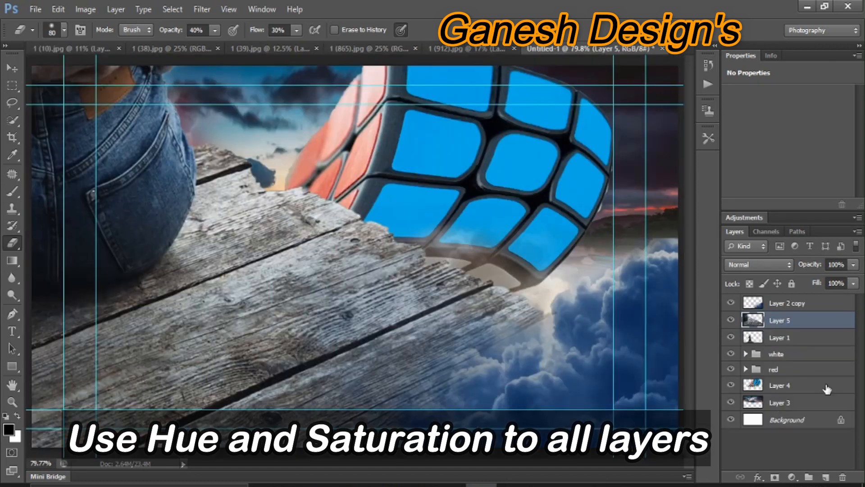
pyautogui.hotkey('ctrl', 't')
pyautogui.hotkey('ctrl', '-')
pyautogui.hotkey('ctrl', '-')
pyautogui.hotkey('ctrl', '-')
pyautogui.hotkey('ctrl', '-')
pyautogui.moveTo(530, 439); pyautogui.dragTo(96, 103)
pyautogui.moveTo(75, 73); pyautogui.dragTo(359, 303)
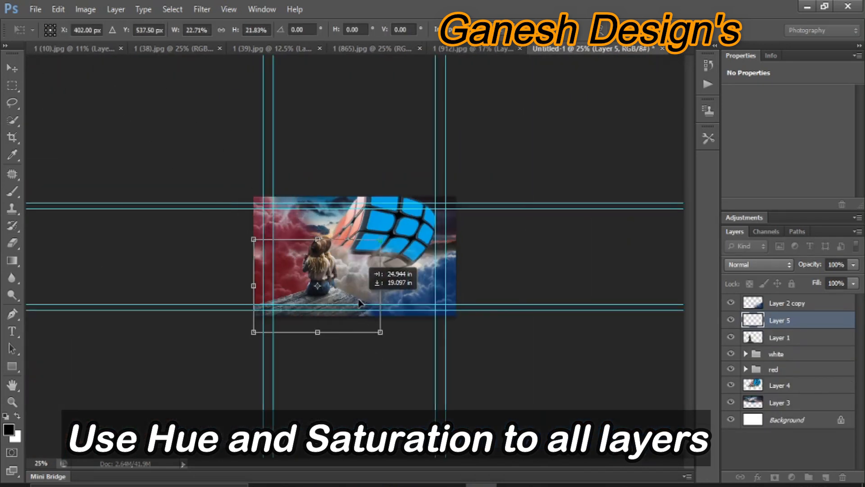
pyautogui.hotkey('ctrl', '0')
pyautogui.moveTo(420, 214); pyautogui.dragTo(440, 203)
pyautogui.press('Return')
# Set the Eraser to 100% opacity and erase the Layer 5 areas around the woman and along the dock's upper edge.
pyautogui.press('e')
pyautogui.click(169, 30)
pyautogui.write('100')
pyautogui.press('Return')
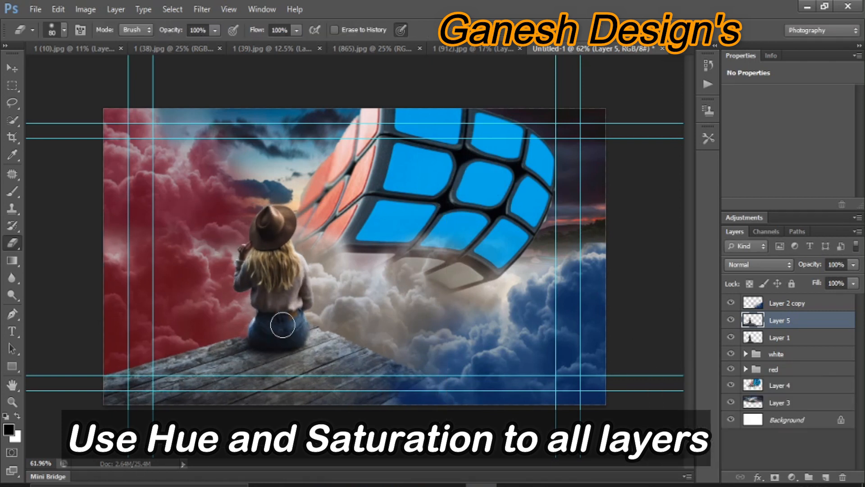
pyautogui.moveTo(211, 341)
pyautogui.mouseDown()
pyautogui.moveTo(164, 345)
pyautogui.moveTo(346, 336)
pyautogui.moveTo(451, 353)
pyautogui.mouseUp()
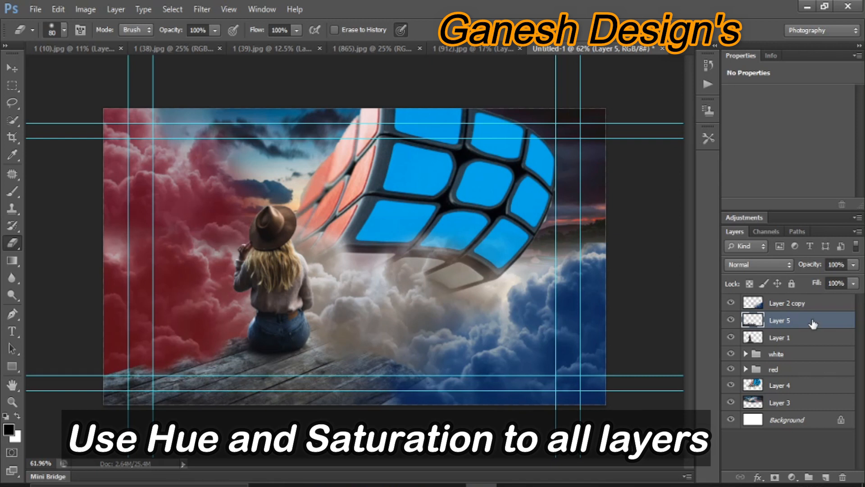
# Reorder the layers so Layer 5 is at the top of the stack and Layer 2 copy sits directly below the white group.
pyautogui.moveTo(786, 303); pyautogui.dragTo(807, 312)
pyautogui.moveTo(817, 355)
pyautogui.mouseDown()
pyautogui.moveTo(806, 295)
pyautogui.moveTo(811, 362)
pyautogui.mouseUp()
pyautogui.hotkey('ctrl', 'z')
pyautogui.keyDown('ctrl'); pyautogui.click(436, 382); pyautogui.keyUp('ctrl')
pyautogui.moveTo(436, 364); pyautogui.dragTo(435, 397)
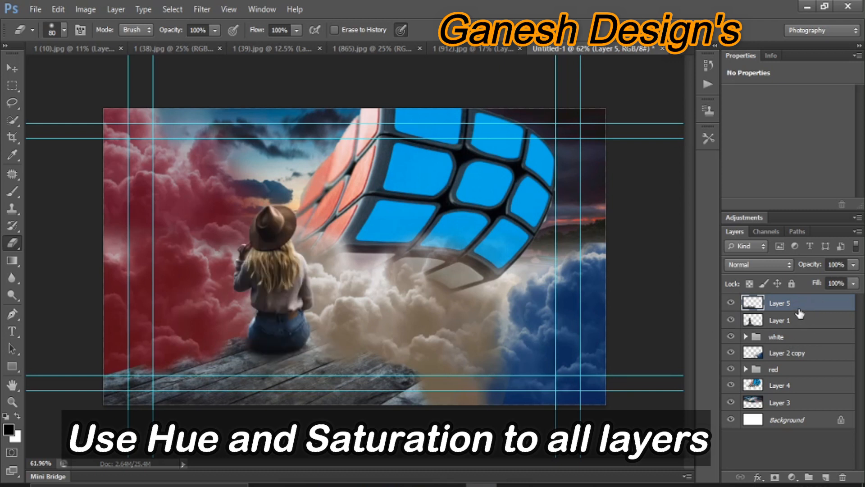
# Try to move Layer 2 copy above the white group and erase its blue clouds beside the dock's end.
pyautogui.moveTo(799, 354); pyautogui.dragTo(792, 328)
pyautogui.moveTo(480, 393); pyautogui.dragTo(409, 350)
pyautogui.hotkey('ctrl', 'alt', 'z')
pyautogui.hotkey('ctrl', 'alt', 'z')
pyautogui.hotkey('ctrl', 'shift', 'z')
pyautogui.hotkey('ctrl', 'shift', 'z')
pyautogui.click(17, 415)
pyautogui.moveTo(498, 391); pyautogui.dragTo(452, 360)
pyautogui.hotkey('ctrl', 'alt', 'z')
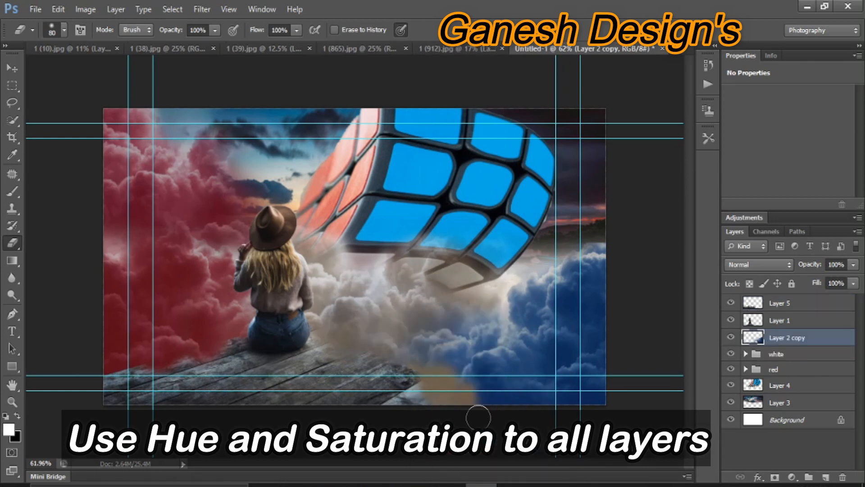
pyautogui.hotkey('ctrl', 'alt', 'z')
pyautogui.hotkey('ctrl', 'alt', 'z')
# Transform Layer 2 copy so its blue clouds rise higher across the image's right side and overlap the cube's lower corner.
pyautogui.click(795, 353)
pyautogui.hotkey('ctrl', 't')
pyautogui.moveTo(312, 375); pyautogui.dragTo(197, 354)
pyautogui.moveTo(419, 363)
pyautogui.mouseDown()
pyautogui.moveTo(491, 252)
pyautogui.moveTo(444, 299)
pyautogui.mouseUp()
pyautogui.press('Return')
pyautogui.press('e')
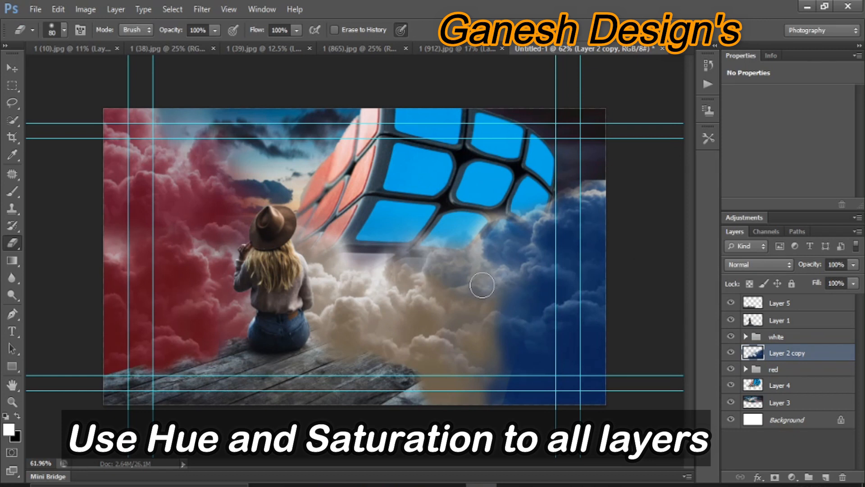
# Set the Eraser to 30% opacity and flow, soften Layer 2 copy 3's right edge, and erase Layer 2 copy's clouds over the cube's lower edge.
pyautogui.click(757, 337)
pyautogui.click(746, 337)
pyautogui.click(799, 387)
pyautogui.moveTo(496, 283); pyautogui.dragTo(533, 324)
pyautogui.hotkey('ctrl', 'z')
pyautogui.moveTo(259, 31); pyautogui.dragTo(230, 32)
pyautogui.moveTo(171, 31); pyautogui.dragTo(148, 31)
pyautogui.moveTo(480, 310)
pyautogui.mouseDown()
pyautogui.moveTo(502, 304)
pyautogui.moveTo(519, 372)
pyautogui.mouseUp()
pyautogui.moveTo(258, 32); pyautogui.dragTo(243, 32)
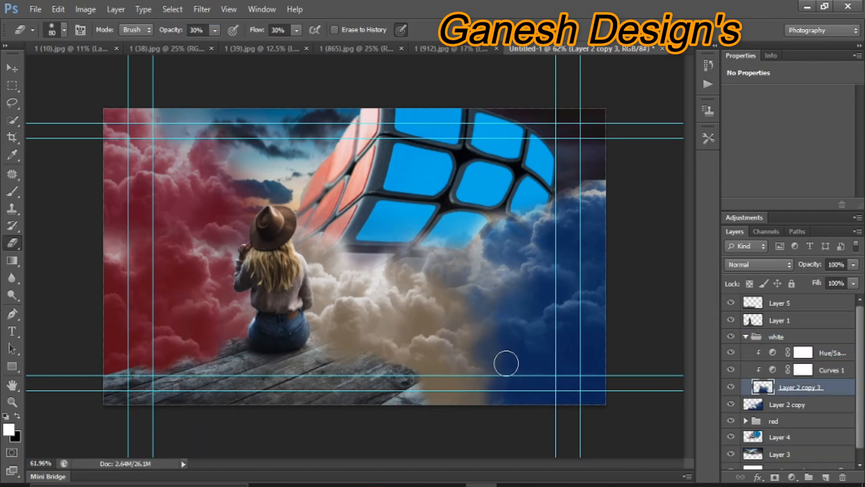
pyautogui.click(746, 337)
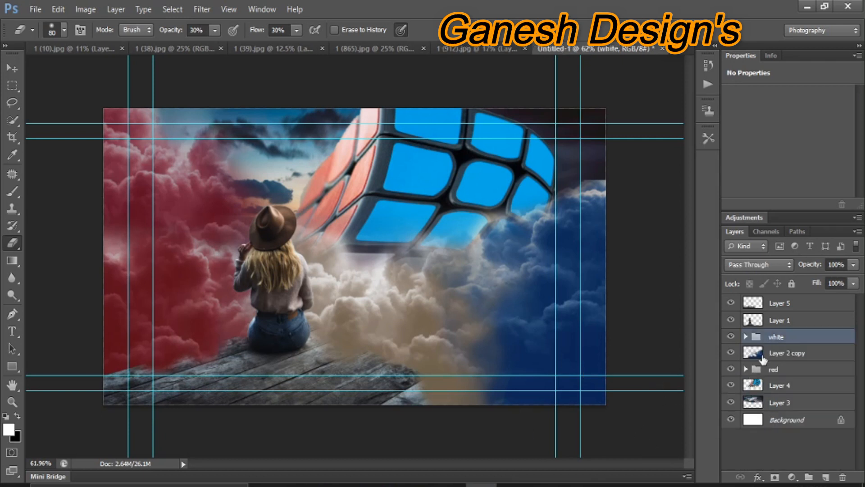
pyautogui.click(761, 356)
pyautogui.moveTo(440, 261)
pyautogui.mouseDown()
pyautogui.moveTo(450, 237)
pyautogui.moveTo(455, 273)
pyautogui.moveTo(495, 306)
pyautogui.mouseUp()
# Shift the cube on Layer 4 slightly to the left and rotate it slightly clockwise.
pyautogui.click(768, 387)
pyautogui.hotkey('ctrl', 't')
pyautogui.moveTo(522, 220); pyautogui.dragTo(496, 201)
pyautogui.moveTo(555, 196); pyautogui.dragTo(555, 212)
pyautogui.press('Return')
pyautogui.press('e')
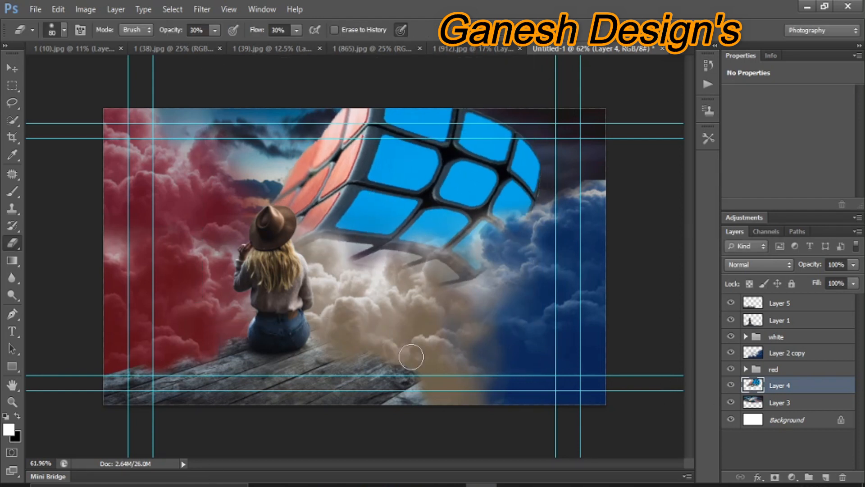
# Bring the blue cloud photo into the composition as a new layer directly below Layer 4 and close 1 (39).jpg.
pyautogui.click(383, 49)
pyautogui.click(269, 49)
pyautogui.click(280, 47)
pyautogui.hotkey('ctrl', 'w')
pyautogui.click(440, 196)
pyautogui.moveTo(249, 153); pyautogui.dragTo(451, 151)
pyautogui.moveTo(797, 384); pyautogui.dragTo(793, 410)
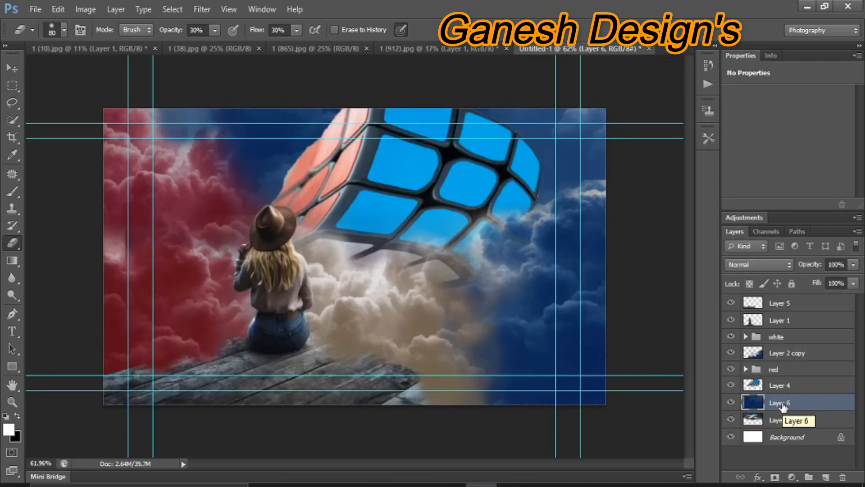
# Scale down the blue clouds on Layer 6 and position them over the upper left part of the composition.
pyautogui.hotkey('ctrl', 't')
pyautogui.hotkey('ctrl', '-')
pyautogui.hotkey('ctrl', '-')
pyautogui.hotkey('ctrl', '-')
pyautogui.moveTo(264, 373); pyautogui.dragTo(516, 229)
pyautogui.moveTo(581, 132)
pyautogui.mouseDown()
pyautogui.moveTo(292, 195)
pyautogui.moveTo(301, 204)
pyautogui.mouseUp()
pyautogui.moveTo(253, 142); pyautogui.dragTo(264, 150)
pyautogui.moveTo(428, 256)
pyautogui.mouseDown()
pyautogui.moveTo(428, 234)
pyautogui.moveTo(407, 242)
pyautogui.mouseUp()
pyautogui.press('Return')
# Duplicate Layer 6 and move the copy to the right so its clouds fill the sky behind the cube's right side.
pyautogui.hotkey('ctrl', 'j')
pyautogui.hotkey('ctrl', 't')
pyautogui.moveTo(373, 190); pyautogui.dragTo(458, 198)
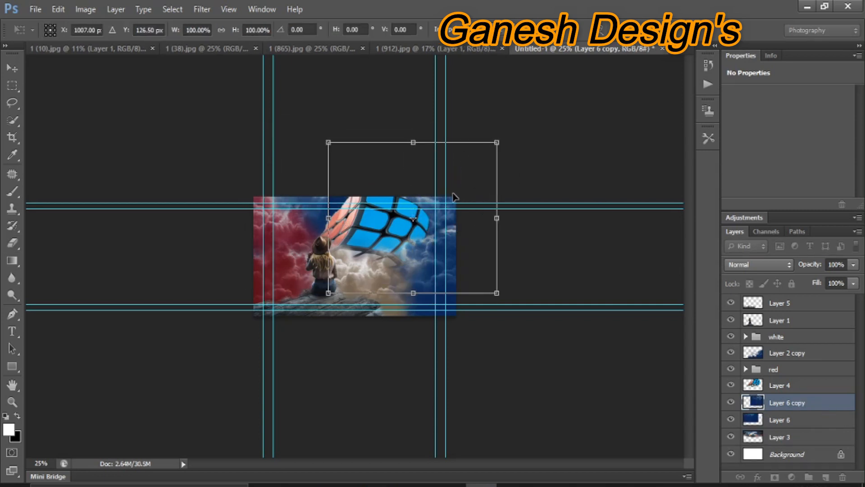
pyautogui.press('Return')
pyautogui.hotkey('ctrl', '0')
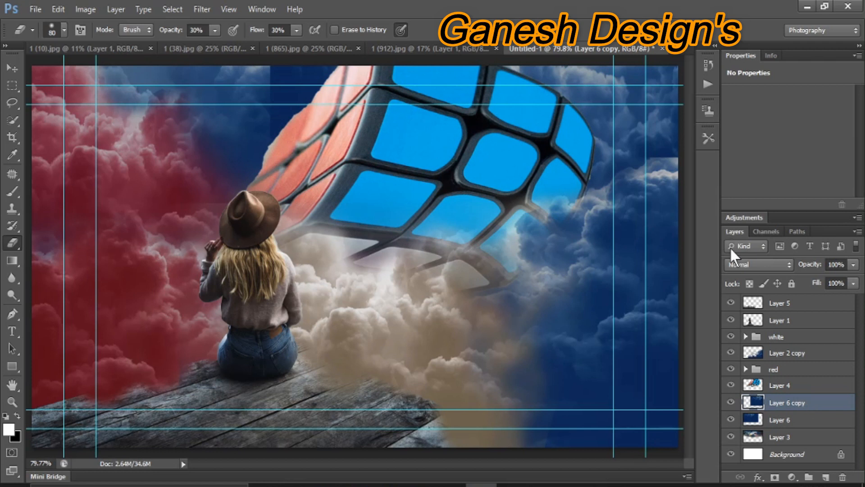
# Put Layer 6 copy in a group named yellow and Layer 6 in a group named Green.
pyautogui.hotkey('ctrl', 'g')
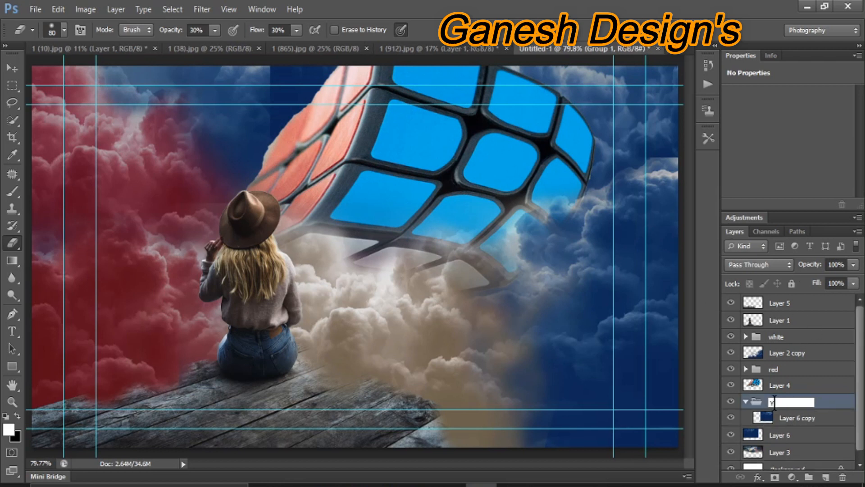
pyautogui.click(774, 434)
pyautogui.hotkey('ctrl', 'g')
pyautogui.doubleClick(780, 434)
pyautogui.write('Green')
pyautogui.press('Return')
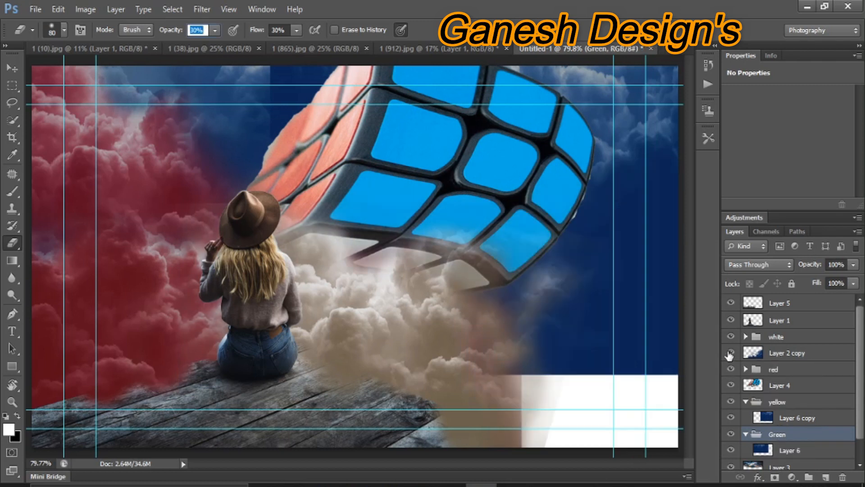
# Create a group named Blue directly above Layer 2 copy.
pyautogui.click(785, 353)
pyautogui.rightClick(799, 350)
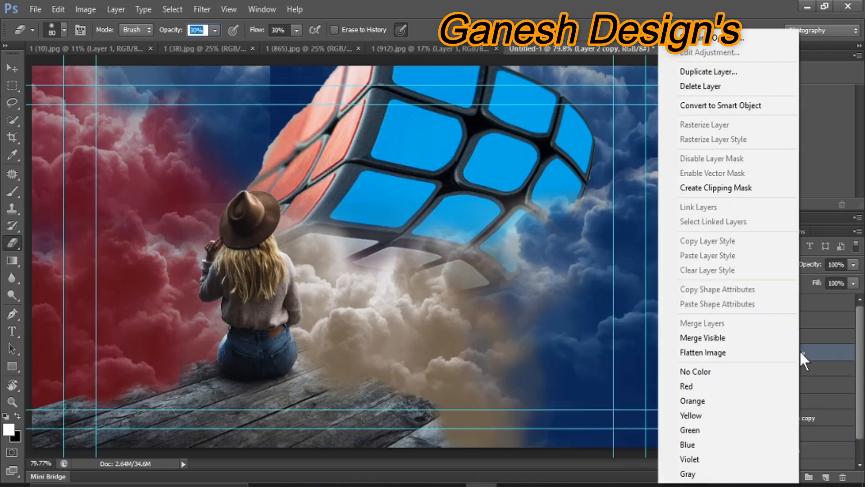
pyautogui.click(826, 477)
pyautogui.hotkey('ctrl', 'z')
pyautogui.click(809, 476)
pyautogui.doubleClick(790, 352)
pyautogui.write('Blue')
pyautogui.press('Return')
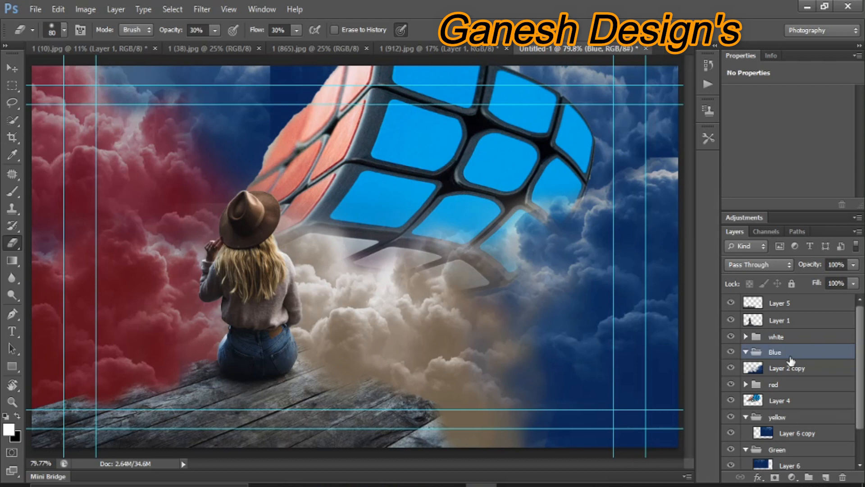
# Add a clipped Hue/Saturation adjustment to Layer 6 copy in the yellow group with hue -151 and saturation +90.
pyautogui.click(746, 417)
pyautogui.click(746, 433)
pyautogui.click(746, 412)
pyautogui.click(780, 428)
pyautogui.click(792, 477)
pyautogui.click(807, 311)
pyautogui.moveTo(788, 144); pyautogui.dragTo(746, 139)
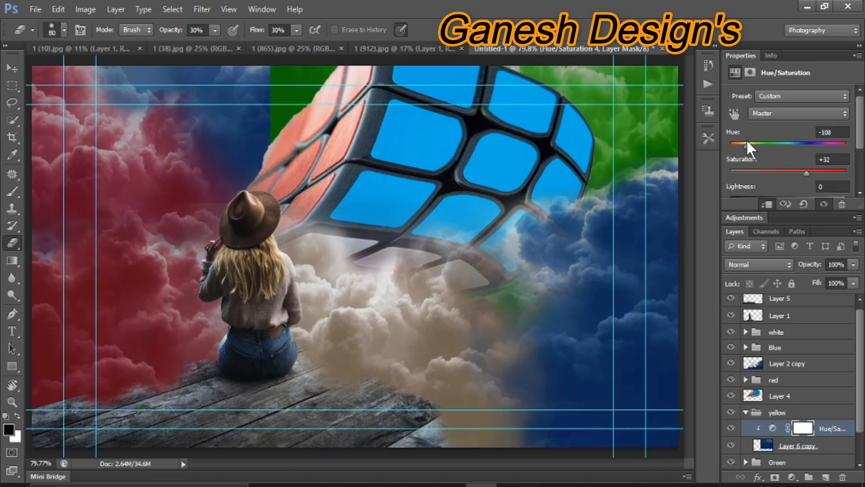
pyautogui.moveTo(808, 172); pyautogui.dragTo(841, 173)
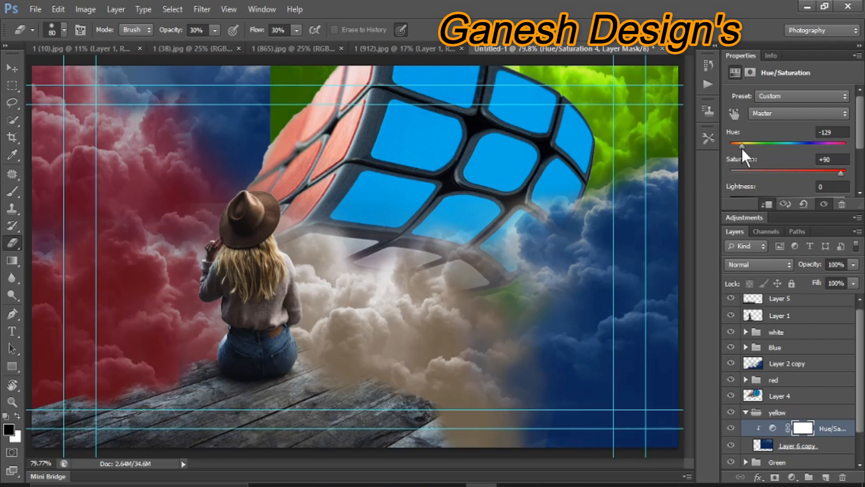
pyautogui.moveTo(743, 147); pyautogui.dragTo(737, 149)
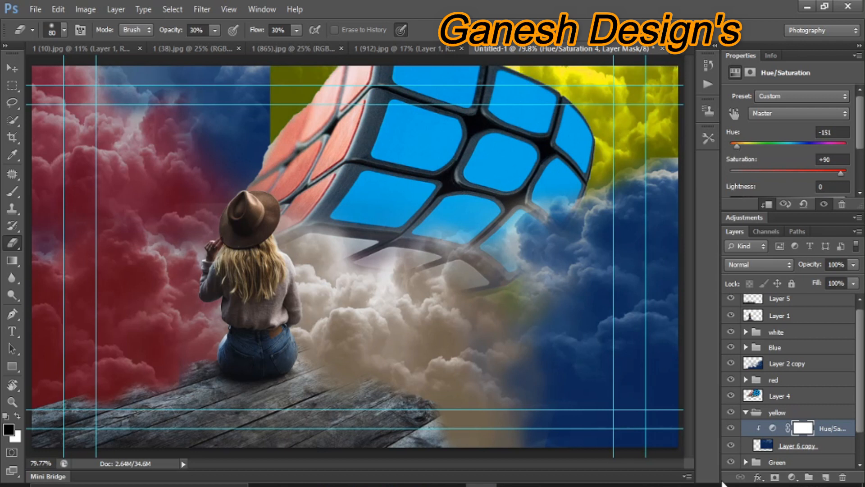
# Reorder 1 (865).jpg after the composition and erase Layer 6 copy's hard yellow edge left of the cube at 90% Eraser opacity and 100% flow.
pyautogui.click(798, 445)
pyautogui.click(323, 54)
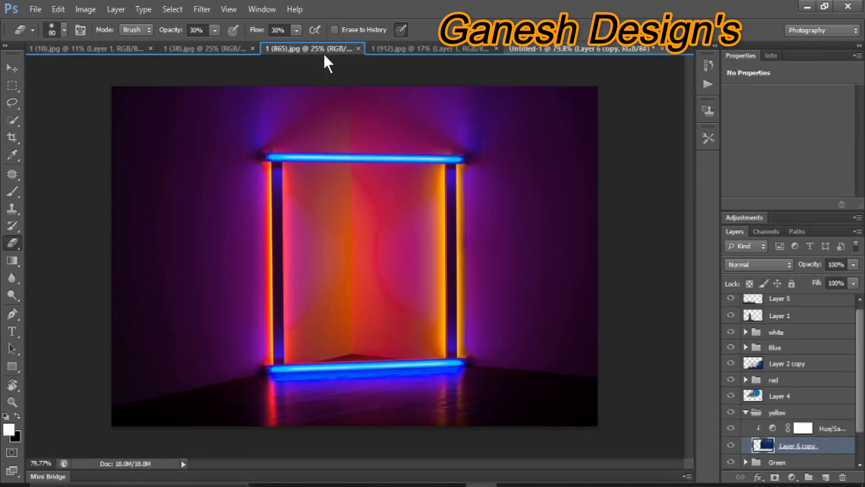
pyautogui.moveTo(323, 52); pyautogui.dragTo(613, 49)
pyautogui.click(473, 48)
pyautogui.moveTo(170, 31); pyautogui.dragTo(208, 31)
pyautogui.moveTo(258, 30); pyautogui.dragTo(307, 32)
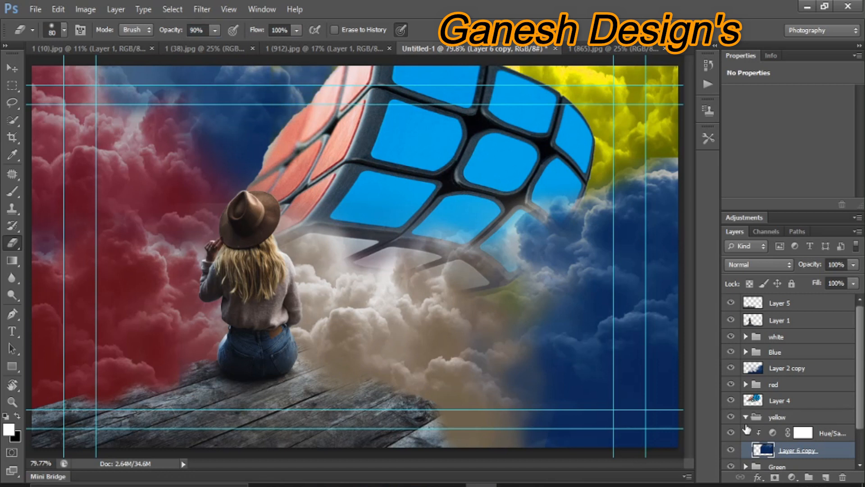
# Collapse the yellow group and move Layer 2 copy into the Blue group.
pyautogui.click(746, 417)
pyautogui.click(783, 419)
pyautogui.click(783, 352)
pyautogui.moveTo(762, 367); pyautogui.dragTo(781, 355)
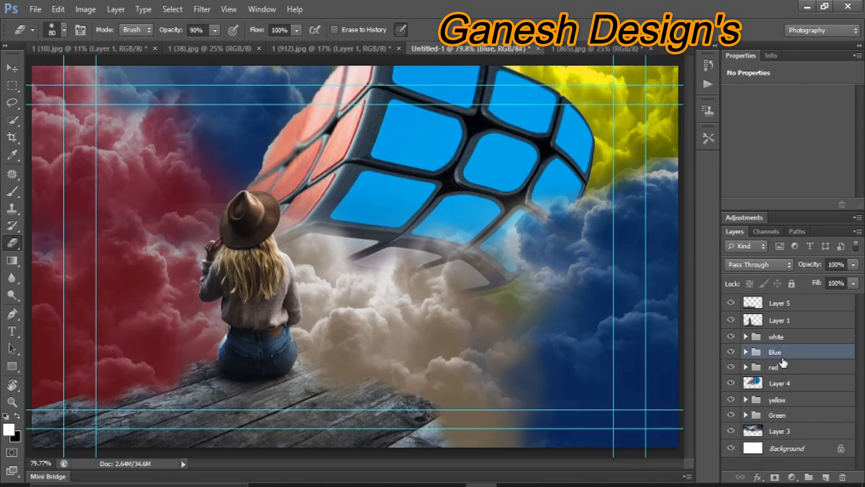
# Set the Eraser to 32% opacity and flow, then soften Layer 2 copy's edge against the yellow clouds and Layer 4's upper right cube edge.
pyautogui.click(746, 352)
pyautogui.click(795, 368)
pyautogui.moveTo(181, 32); pyautogui.dragTo(156, 33)
pyautogui.moveTo(262, 32)
pyautogui.mouseDown()
pyautogui.moveTo(234, 30)
pyautogui.moveTo(255, 32)
pyautogui.mouseUp()
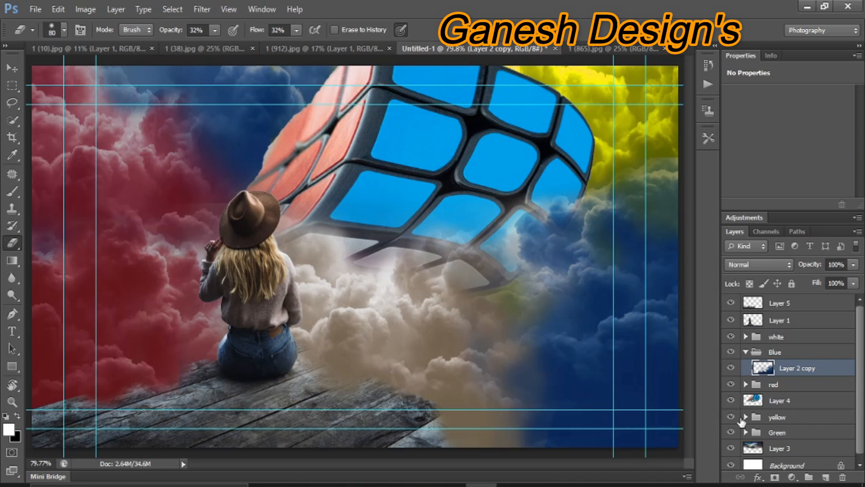
pyautogui.click(770, 395)
pyautogui.moveTo(536, 59)
pyautogui.mouseDown()
pyautogui.moveTo(576, 81)
pyautogui.moveTo(591, 158)
pyautogui.moveTo(571, 91)
pyautogui.moveTo(549, 104)
pyautogui.mouseUp()
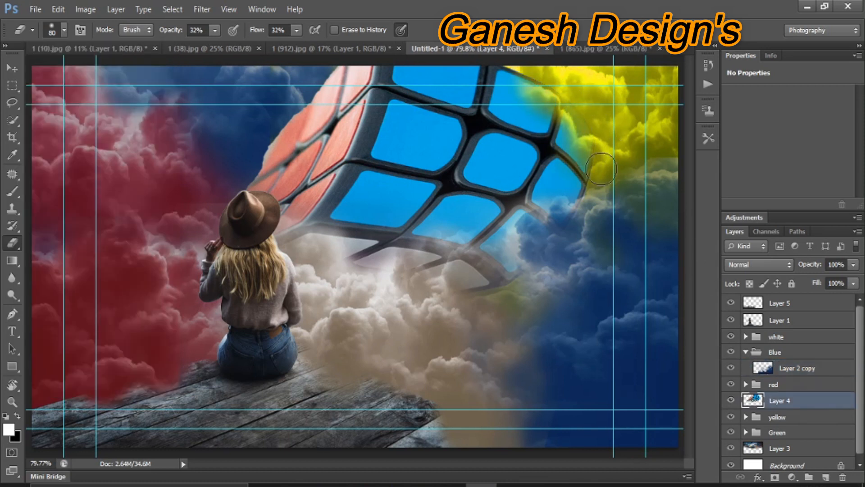
# Erase the right edge of Layer 2 copy 3 in the white group so it blends into the blue clouds beside the dock.
pyautogui.click(796, 368)
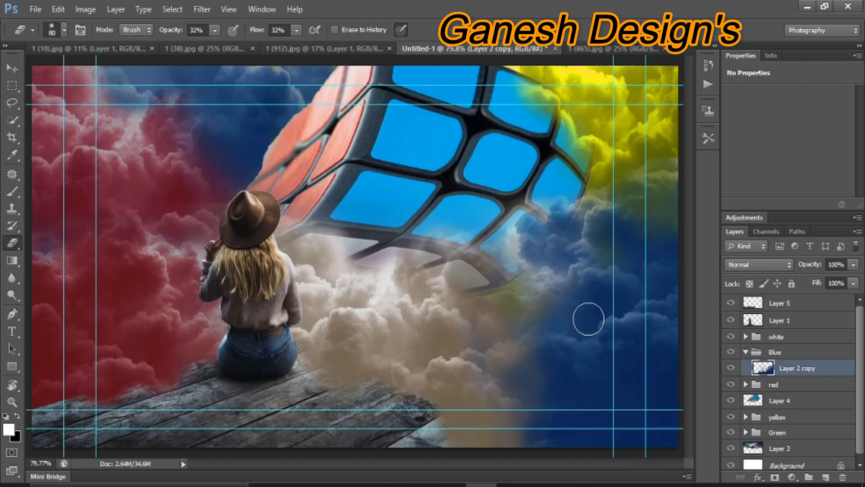
pyautogui.click(746, 352)
pyautogui.click(746, 337)
pyautogui.click(771, 387)
pyautogui.moveTo(499, 422)
pyautogui.mouseDown()
pyautogui.moveTo(456, 418)
pyautogui.moveTo(530, 370)
pyautogui.mouseUp()
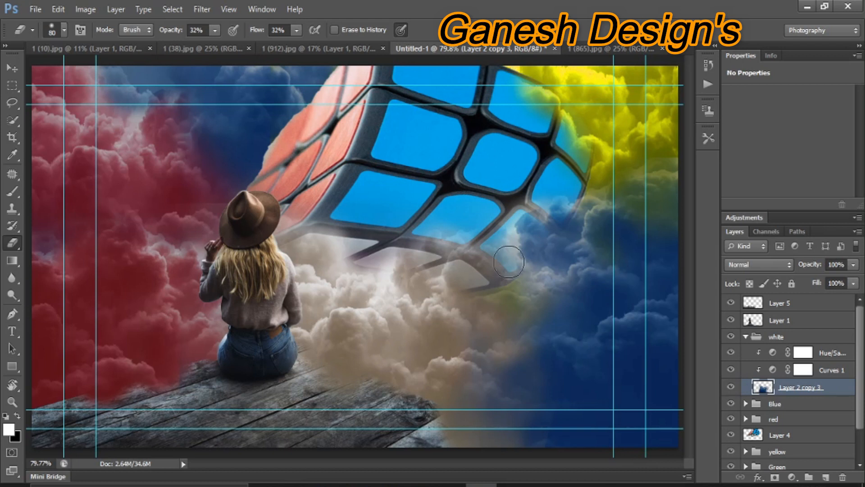
pyautogui.click(746, 336)
pyautogui.click(792, 476)
pyautogui.click(771, 252)
pyautogui.hotkey('ctrl', 'z')
# Add a clipped Curves adjustment to Layer 6 copy in the yellow group and reshape its curve.
pyautogui.click(792, 476)
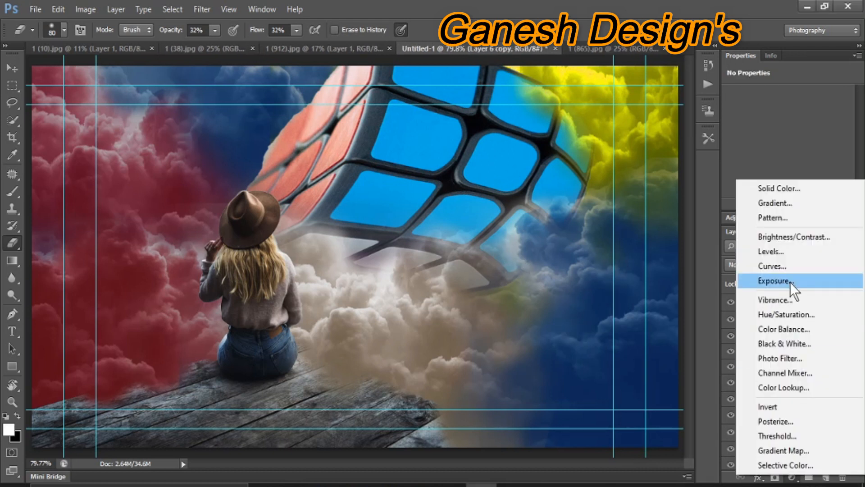
pyautogui.click(772, 267)
pyautogui.moveTo(848, 211); pyautogui.dragTo(843, 240)
pyautogui.moveTo(771, 205)
pyautogui.mouseDown()
pyautogui.moveTo(779, 188)
pyautogui.moveTo(769, 207)
pyautogui.moveTo(767, 186)
pyautogui.moveTo(766, 205)
pyautogui.mouseUp()
pyautogui.moveTo(796, 169); pyautogui.dragTo(825, 174)
# Add a Hue/Saturation adjustment above Layer 6 in the Green group with hue -97, saturation +90 and lightness -8.
pyautogui.click(746, 430)
pyautogui.click(750, 444)
pyautogui.click(746, 444)
pyautogui.click(782, 427)
pyautogui.click(792, 477)
pyautogui.click(786, 317)
pyautogui.moveTo(787, 148); pyautogui.dragTo(750, 152)
pyautogui.moveTo(788, 200); pyautogui.dragTo(784, 199)
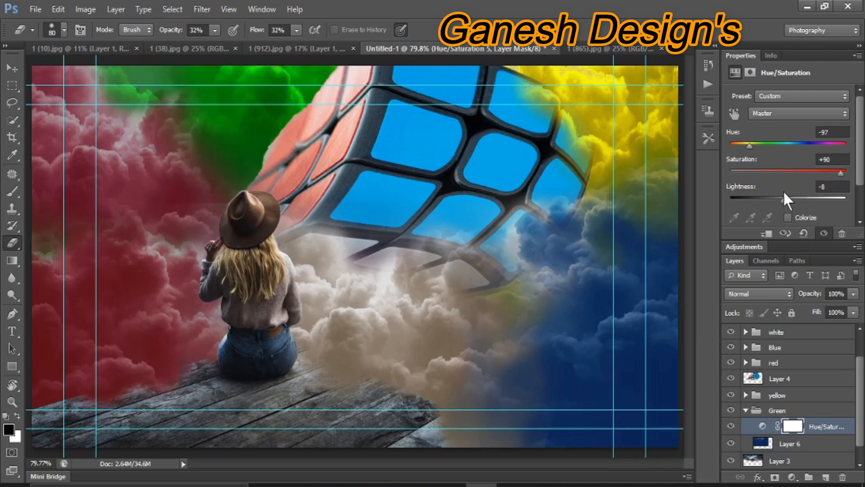
# Refine the green clouds' hue in the Green group's Hue/Saturation adjustment, set saturation to +79 and readjust the lightness.
pyautogui.moveTo(747, 144); pyautogui.dragTo(758, 144)
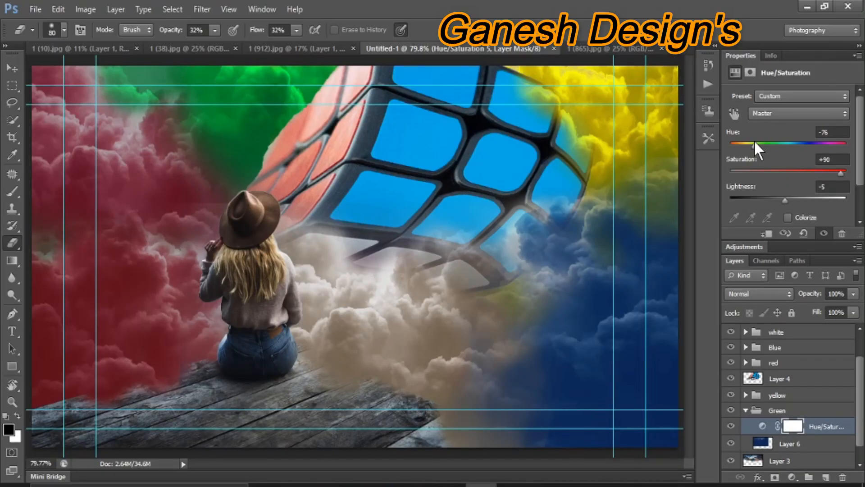
pyautogui.moveTo(751, 144); pyautogui.dragTo(748, 144)
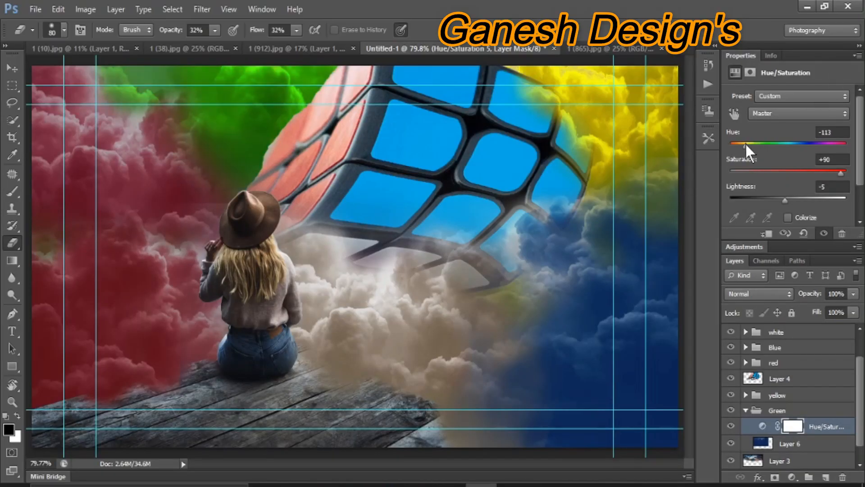
pyautogui.moveTo(821, 173)
pyautogui.mouseDown()
pyautogui.moveTo(767, 174)
pyautogui.moveTo(838, 174)
pyautogui.mouseUp()
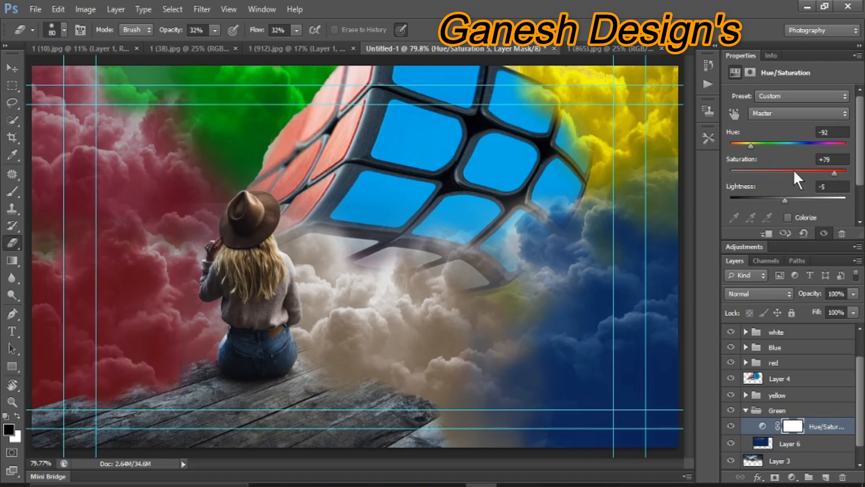
pyautogui.moveTo(754, 143); pyautogui.dragTo(751, 145)
pyautogui.moveTo(784, 200); pyautogui.dragTo(789, 199)
pyautogui.moveTo(755, 144); pyautogui.dragTo(743, 142)
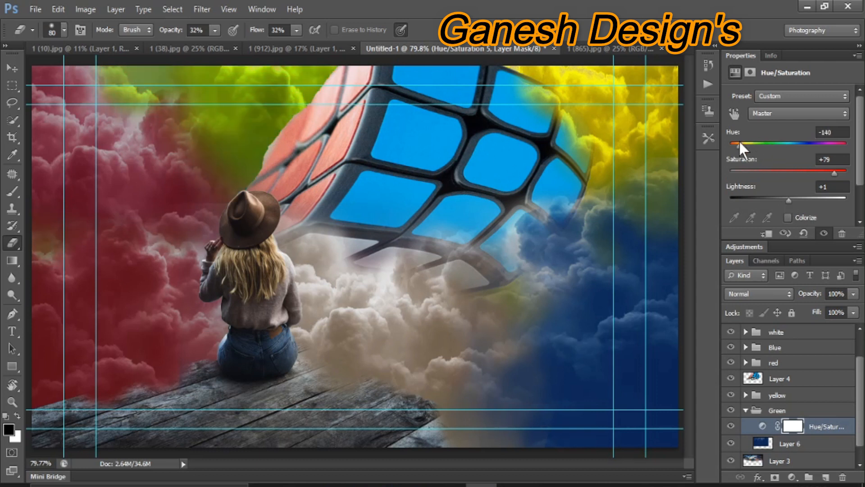
pyautogui.moveTo(787, 199)
pyautogui.mouseDown()
pyautogui.moveTo(801, 168)
pyautogui.moveTo(784, 192)
pyautogui.mouseUp()
# Add a Curves adjustment in the Green group, adjust its curve and collapse the group.
pyautogui.click(792, 477)
pyautogui.click(787, 268)
pyautogui.moveTo(817, 151); pyautogui.dragTo(815, 148)
pyautogui.click(746, 410)
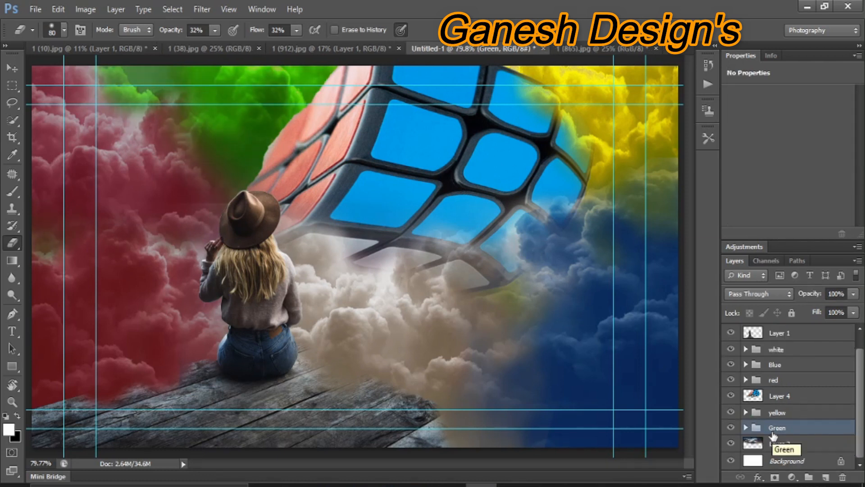
# Soften the cube's left edge on Layer 4 with the Eraser where it meets the green clouds.
pyautogui.click(778, 397)
pyautogui.moveTo(270, 137)
pyautogui.mouseDown()
pyautogui.moveTo(292, 102)
pyautogui.moveTo(330, 75)
pyautogui.mouseUp()
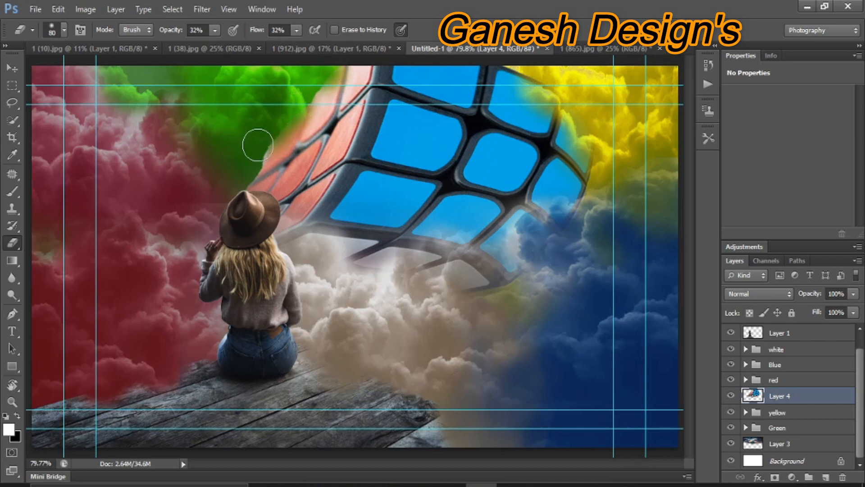
pyautogui.moveTo(257, 170); pyautogui.dragTo(264, 148)
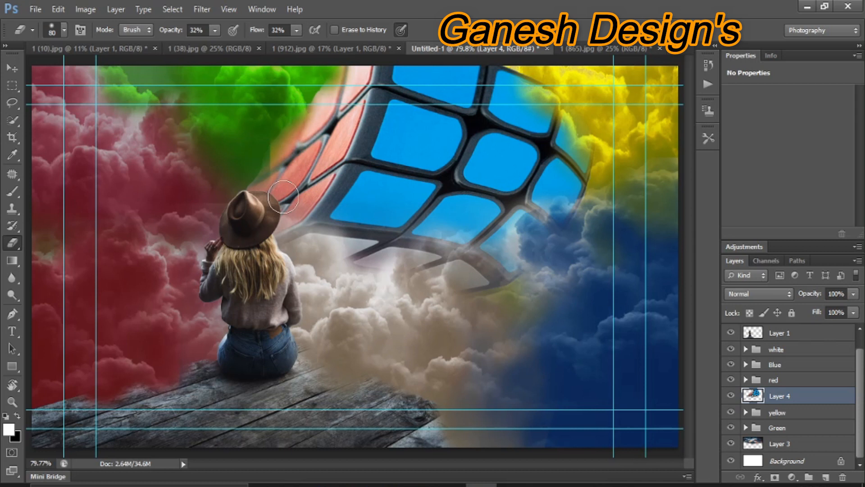
# Hide the Green group, erase the leftover yellow left of the cube on Layer 6 copy, and show the Green group again.
pyautogui.click(731, 427)
pyautogui.click(731, 412)
pyautogui.click(731, 412)
pyautogui.click(746, 412)
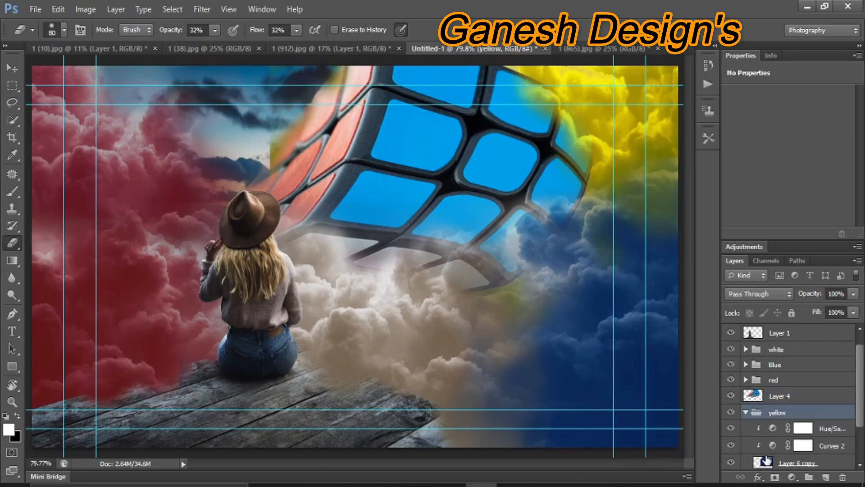
pyautogui.click(764, 460)
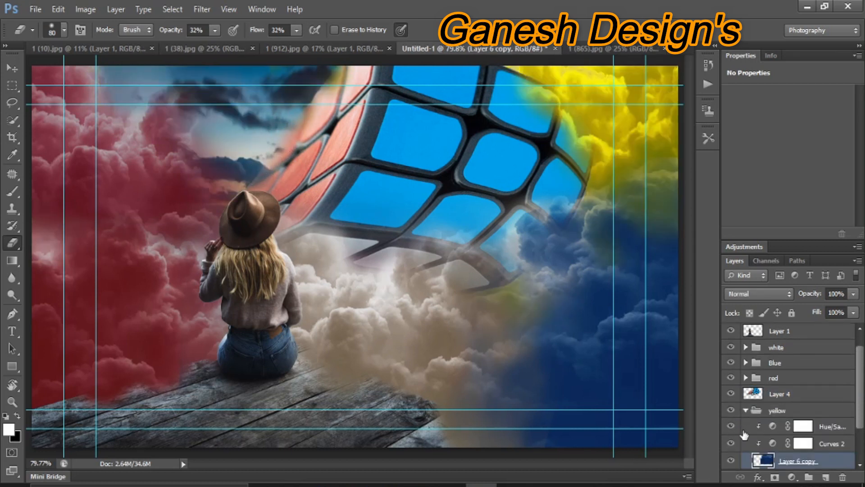
pyautogui.scroll(-3, 744, 435)
pyautogui.click(731, 428)
pyautogui.click(746, 360)
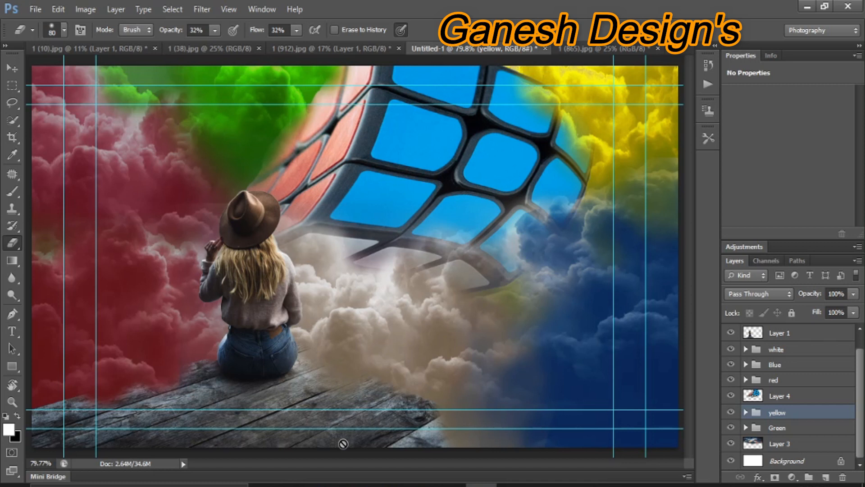
# Soften the red clouds on the red group's Layer 2 copy 2 with the Eraser where they overlap the green clouds, and collapse the group.
pyautogui.click(746, 428)
pyautogui.scroll(-1, 755, 447)
pyautogui.click(758, 459)
pyautogui.click(746, 410)
pyautogui.click(746, 380)
pyautogui.click(762, 446)
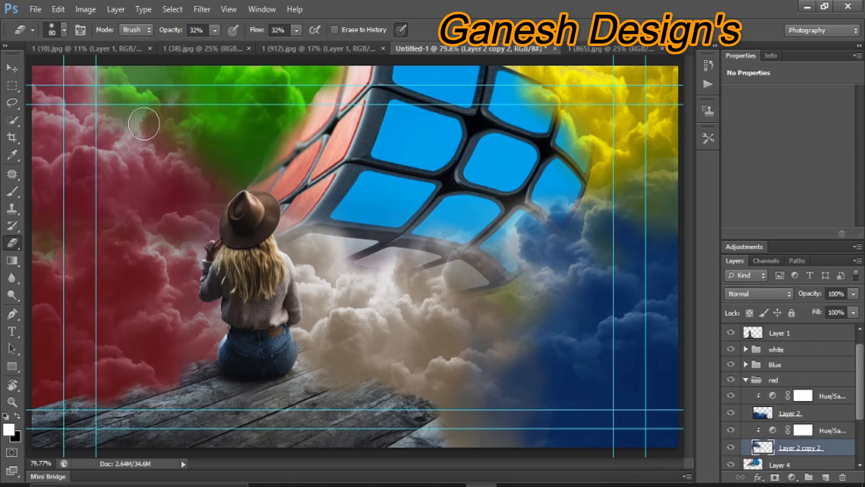
pyautogui.click(761, 412)
pyautogui.click(762, 447)
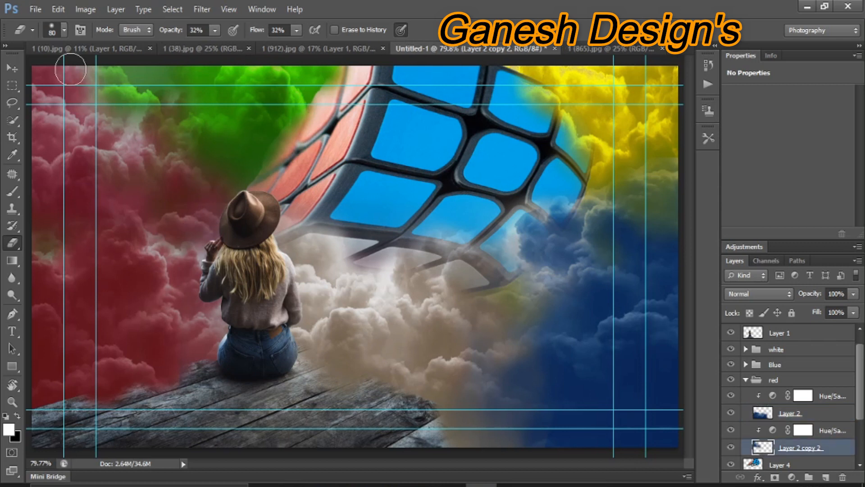
pyautogui.moveTo(128, 129); pyautogui.dragTo(130, 152)
pyautogui.click(746, 380)
pyautogui.click(778, 396)
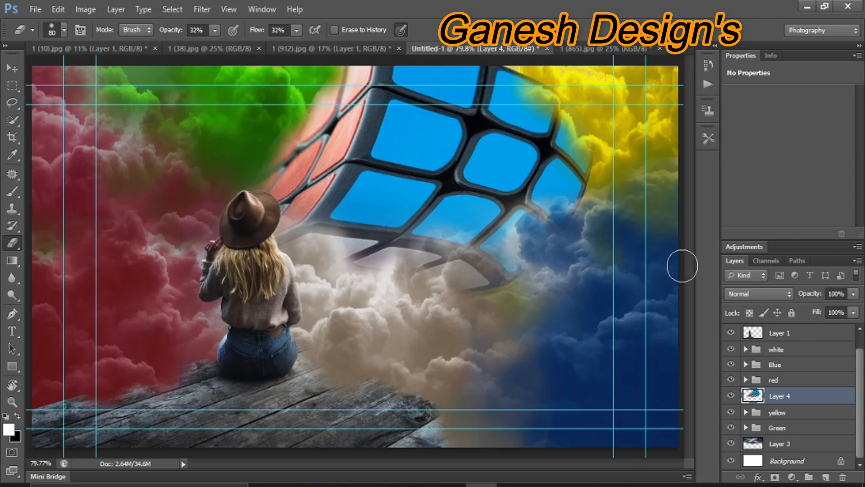
# Add a new layer above Layer 1, place Layer 1 and a duplicate in a Subject group, and hide the original.
pyautogui.click(736, 335)
pyautogui.hotkey('ctrl', 'shift', 'alt', 'n')
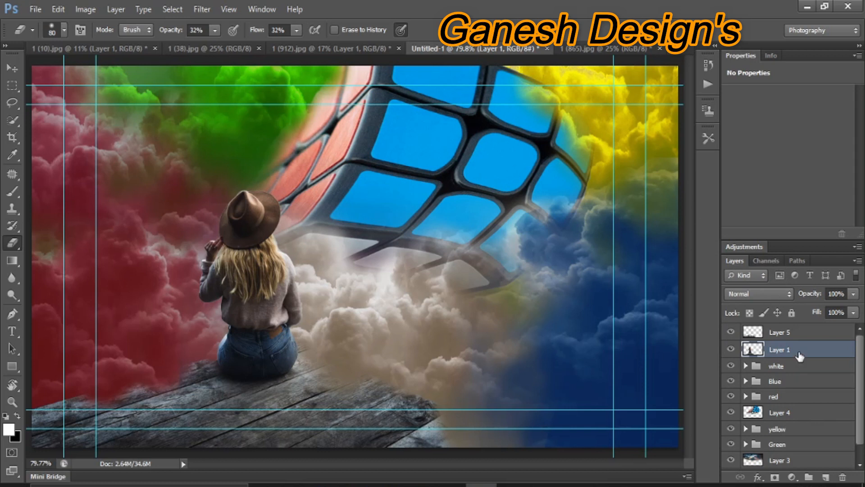
pyautogui.rightClick(802, 367)
pyautogui.click(709, 71)
pyautogui.press('Return')
pyautogui.click(731, 382)
# Sample dark red from the clouds for the Brush and set its flow to 64% and opacity to 68%.
pyautogui.click(12, 155)
pyautogui.click(49, 74)
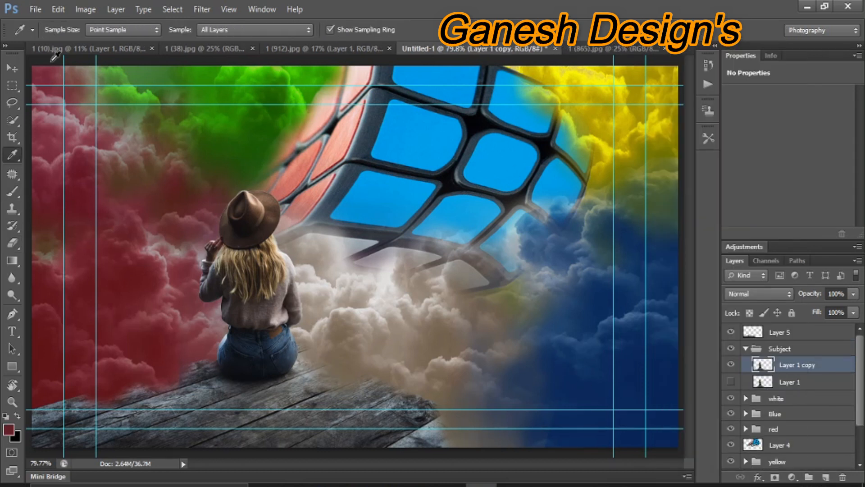
pyautogui.click(12, 191)
pyautogui.click(64, 30)
pyautogui.click(64, 30)
pyautogui.moveTo(310, 30); pyautogui.dragTo(288, 31)
pyautogui.moveTo(227, 31); pyautogui.dragTo(208, 33)
# Paint dark red along the edge of the woman's left hand and sleeve with a soft 5 px brush.
pyautogui.hotkey('ctrl', '+')
pyautogui.hotkey('ctrl', '+')
pyautogui.hotkey('ctrl', '+')
pyautogui.hotkey('ctrl', '+')
pyautogui.hotkey('ctrl', '+')
pyautogui.moveTo(435, 464); pyautogui.dragTo(343, 464)
pyautogui.moveTo(454, 189); pyautogui.dragTo(471, 178)
pyautogui.hotkey('ctrl', 'z')
pyautogui.click(64, 29)
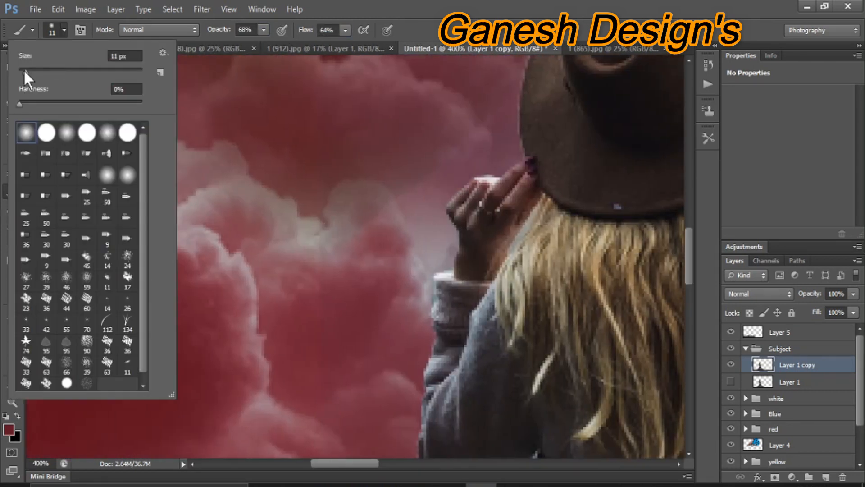
pyautogui.moveTo(26, 72); pyautogui.dragTo(22, 73)
pyautogui.press('Return')
pyautogui.hotkey('ctrl', '+')
pyautogui.hotkey('ctrl', '+')
pyautogui.hotkey('ctrl', '-')
pyautogui.moveTo(497, 161)
pyautogui.mouseDown()
pyautogui.moveTo(451, 289)
pyautogui.moveTo(443, 401)
pyautogui.mouseUp()
pyautogui.scroll(-5, 472, 408)
pyautogui.moveTo(437, 234); pyautogui.dragTo(439, 307)
# Tint the woman's hand, hair and sleeve dark red with a 9 px brush at 38% opacity and 34% flow.
pyautogui.moveTo(311, 33); pyautogui.dragTo(292, 34)
pyautogui.moveTo(228, 35); pyautogui.dragTo(209, 36)
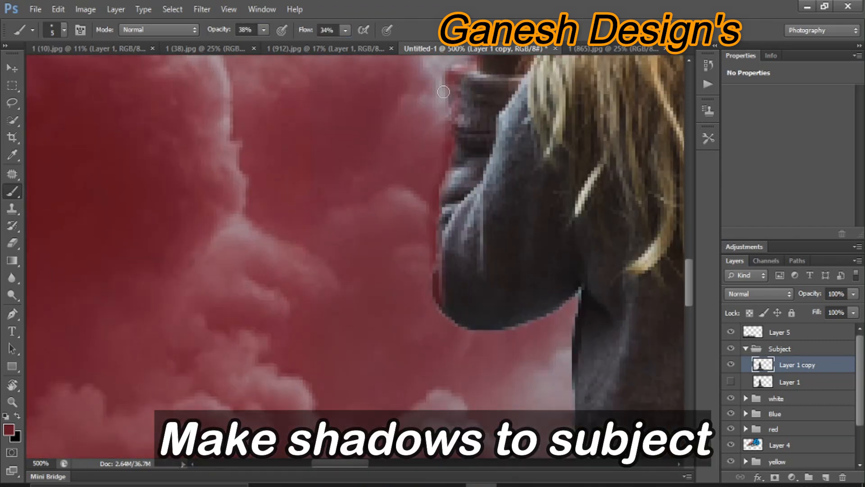
pyautogui.scroll(5, 455, 108)
pyautogui.press(']')
pyautogui.press(']')
pyautogui.press(']')
pyautogui.press(']')
pyautogui.moveTo(579, 182); pyautogui.dragTo(547, 305)
pyautogui.moveTo(585, 201); pyautogui.dragTo(515, 311)
pyautogui.scroll(-3, 505, 315)
pyautogui.moveTo(506, 226); pyautogui.dragTo(465, 351)
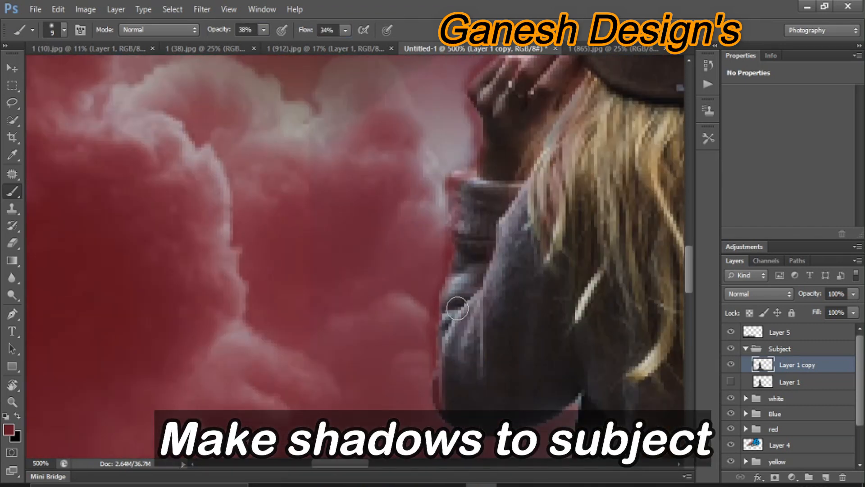
# Continue the dark red tint along the left side of the woman's sweater and jeans.
pyautogui.moveTo(592, 284); pyautogui.dragTo(564, 274)
pyautogui.moveTo(388, 461); pyautogui.dragTo(405, 462)
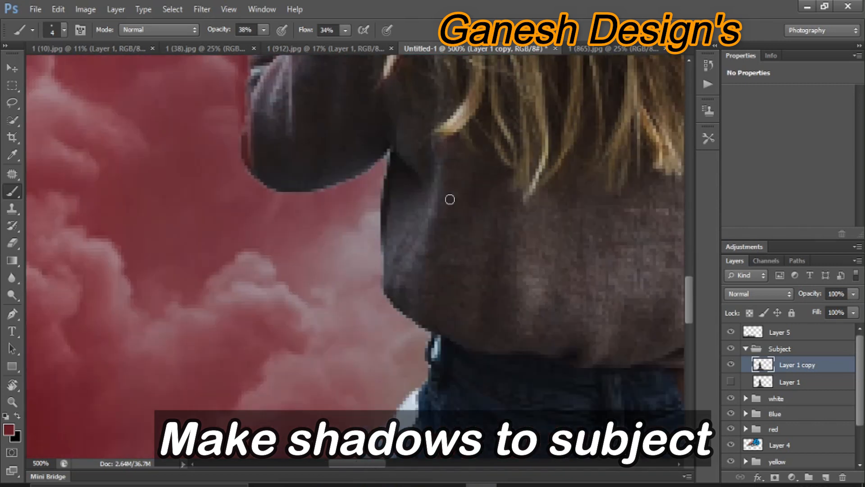
pyautogui.scroll(15, 384, 294)
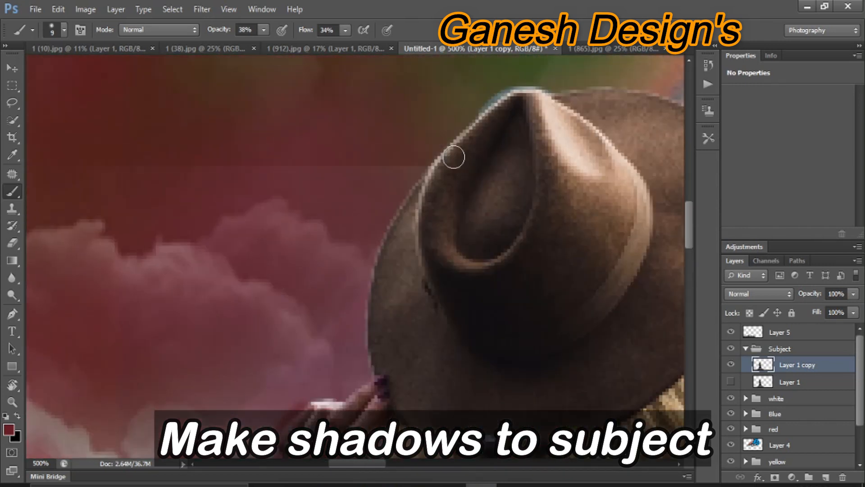
pyautogui.scroll(-20, 355, 348)
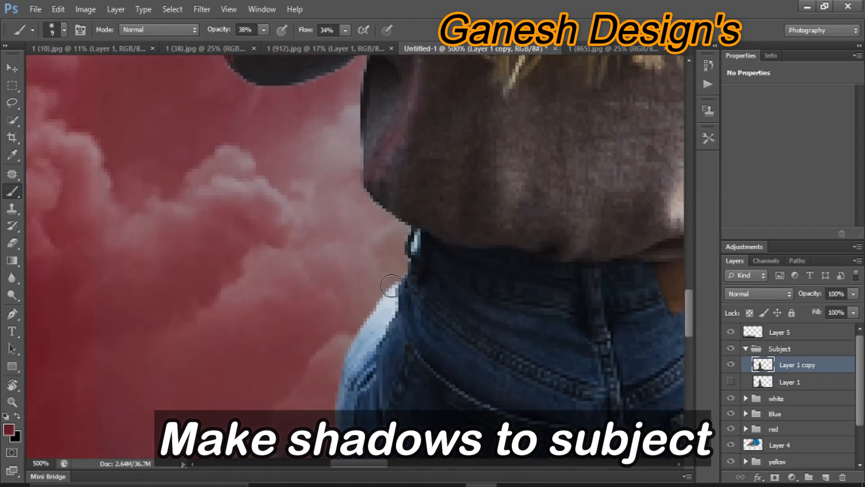
pyautogui.scroll(-5, 357, 369)
pyautogui.scroll(6, 399, 116)
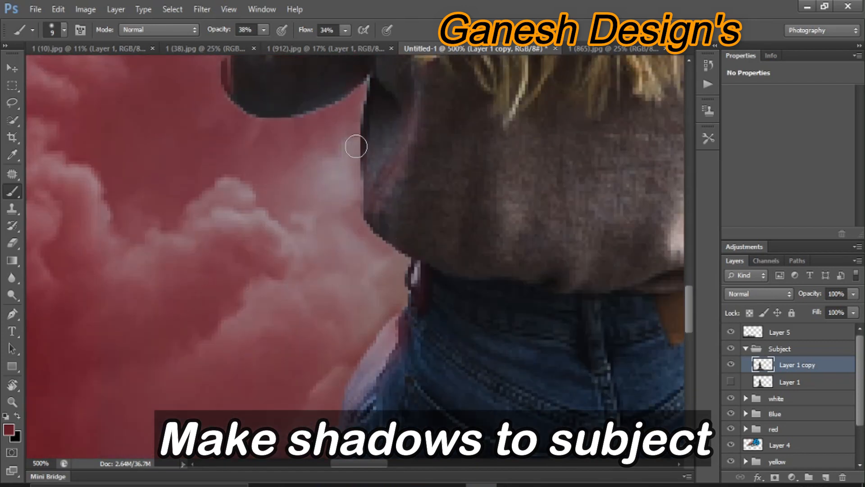
pyautogui.scroll(-12, 356, 144)
pyautogui.hotkey('ctrl', '0')
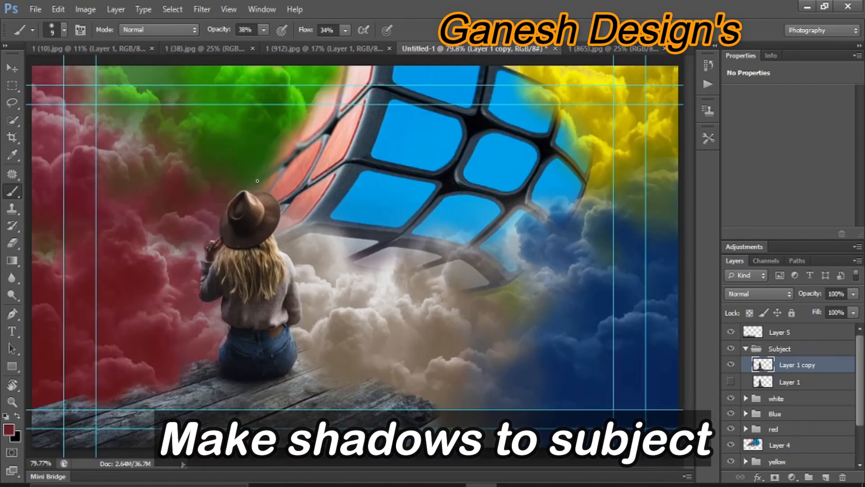
# Sample green from the clouds and tint the woman's hat with it using the Brush.
pyautogui.click(13, 154)
pyautogui.click(198, 124)
pyautogui.click(13, 192)
# Outline an area at the dock's right end with the Pen tool, copy it to a new layer and transform it to the right.
pyautogui.click(12, 314)
pyautogui.click(386, 390)
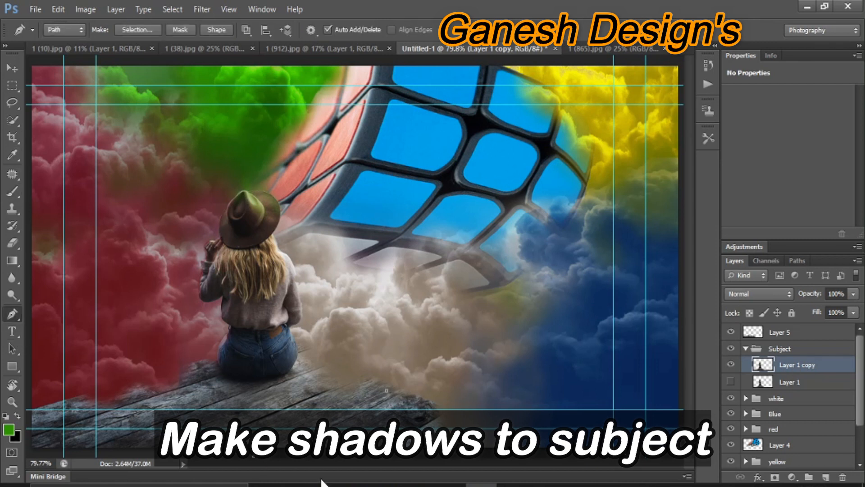
pyautogui.hotkey('ctrl', 'Return')
pyautogui.hotkey('ctrl', 'j')
pyautogui.hotkey('ctrl', 't')
pyautogui.moveTo(397, 422); pyautogui.dragTo(478, 420)
pyautogui.click(636, 30)
# Paint sampled dark blue on Layer 5 over the brownish area beside the dock's right end.
pyautogui.click(765, 387)
pyautogui.click(732, 332)
pyautogui.click(732, 332)
pyautogui.click(756, 333)
pyautogui.press('b')
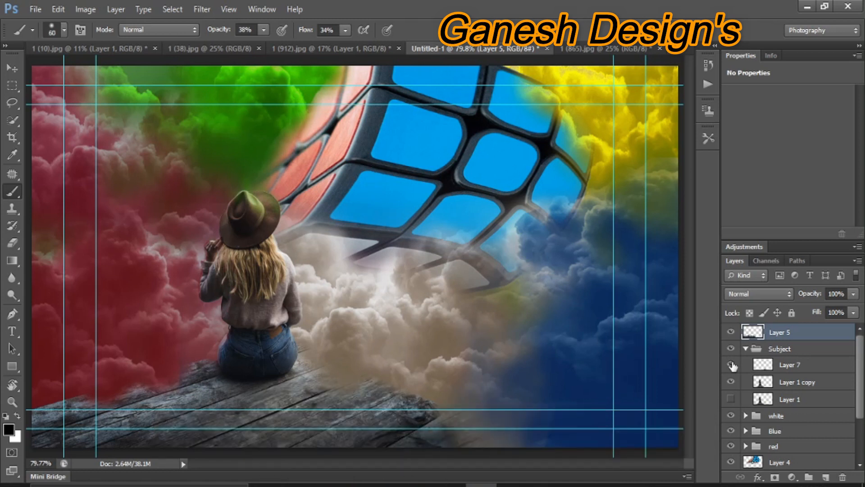
pyautogui.keyDown('alt'); pyautogui.click(581, 355); pyautogui.keyUp('alt')
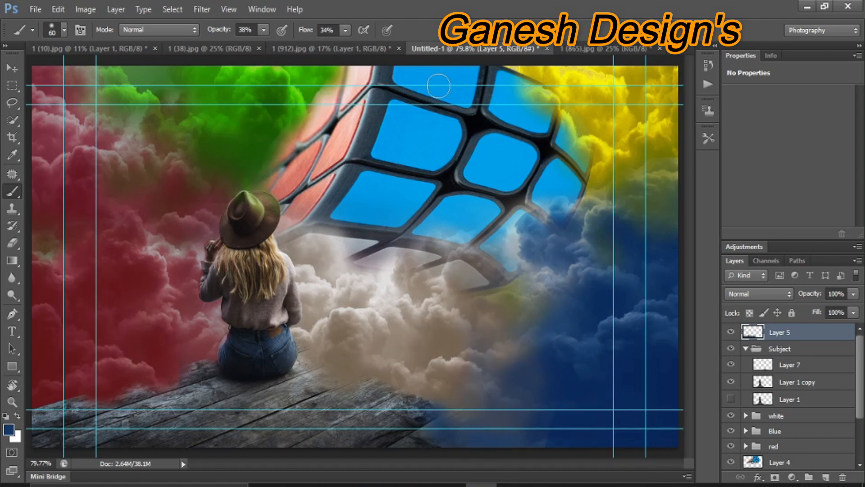
# Bring the Rubik's cube from 1 (912).jpg into Untitled-1 and scale it down to 11.84% width and 8.25% height.
pyautogui.click(363, 49)
pyautogui.moveTo(386, 287); pyautogui.dragTo(299, 408)
pyautogui.hotkey('ctrl', 't')
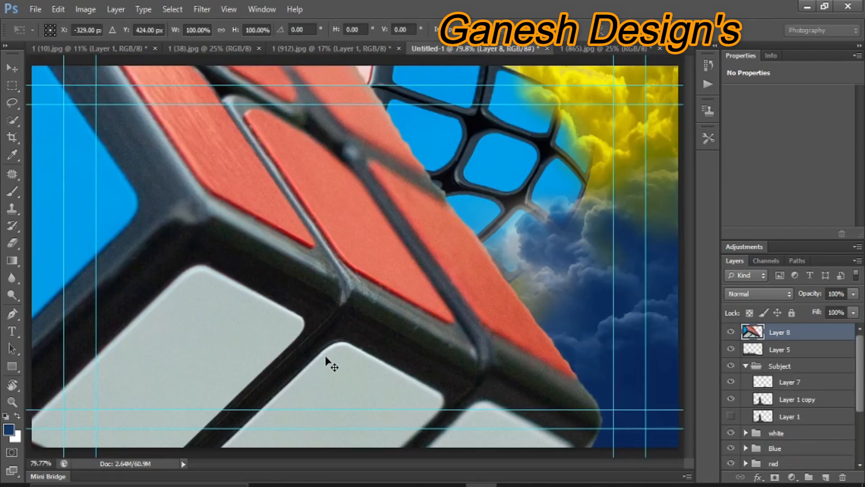
pyautogui.hotkey('ctrl', '-')
pyautogui.hotkey('ctrl', '-')
pyautogui.hotkey('ctrl', '-')
pyautogui.hotkey('ctrl', '-')
pyautogui.hotkey('ctrl', '-')
pyautogui.moveTo(406, 106); pyautogui.dragTo(350, 292)
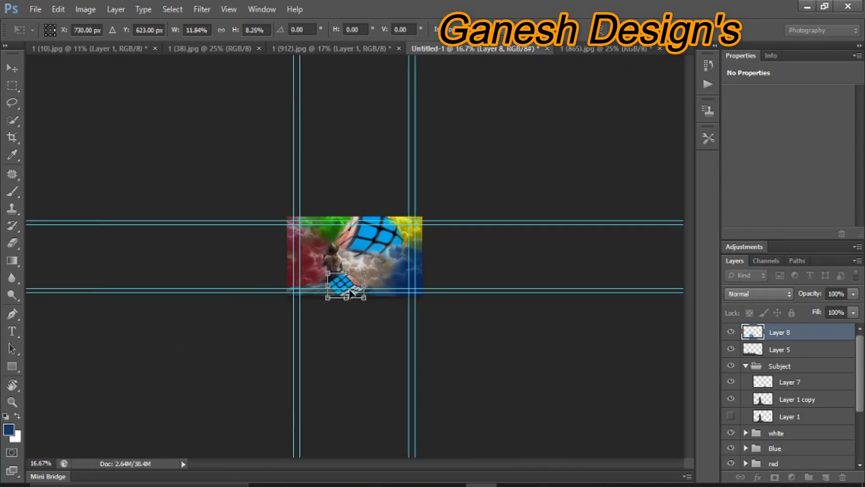
# Shrink the new cube further and move it onto the dock near the seated woman.
pyautogui.scroll(4, 350, 293)
pyautogui.moveTo(397, 329); pyautogui.dragTo(294, 399)
pyautogui.moveTo(304, 391); pyautogui.dragTo(284, 392)
pyautogui.moveTo(275, 422); pyautogui.dragTo(117, 411)
pyautogui.moveTo(116, 425); pyautogui.dragTo(311, 368)
pyautogui.moveTo(315, 419); pyautogui.dragTo(264, 454)
# Fine-tune the small cube's size and placement on the dock boards and apply the transform.
pyautogui.hotkey('ctrl', '+')
pyautogui.hotkey('ctrl', '+')
pyautogui.hotkey('ctrl', '+')
pyautogui.scroll(-7, 338, 409)
pyautogui.scroll(-1, 270, 432)
pyautogui.hscroll(-2, 293, 388)
pyautogui.moveTo(297, 336); pyautogui.dragTo(301, 345)
pyautogui.hscroll(-1, 405, 345)
pyautogui.moveTo(400, 250); pyautogui.dragTo(408, 256)
pyautogui.scroll(1, 408, 257)
pyautogui.hotkey('ctrl', '0')
pyautogui.hotkey('ctrl', '+')
pyautogui.hotkey('ctrl', '+')
pyautogui.scroll(-5, 288, 306)
pyautogui.moveTo(269, 294); pyautogui.dragTo(288, 310)
pyautogui.moveTo(257, 376); pyautogui.dragTo(273, 387)
pyautogui.click(618, 30)
# Transform the small cube again so that it sits on the dock right beside the woman's jeans.
pyautogui.hotkey('ctrl', 't')
pyautogui.moveTo(303, 418); pyautogui.dragTo(309, 412)
pyautogui.moveTo(287, 322); pyautogui.dragTo(276, 339)
pyautogui.moveTo(263, 377); pyautogui.dragTo(250, 324)
pyautogui.click(619, 30)
pyautogui.hotkey('ctrl', '0')
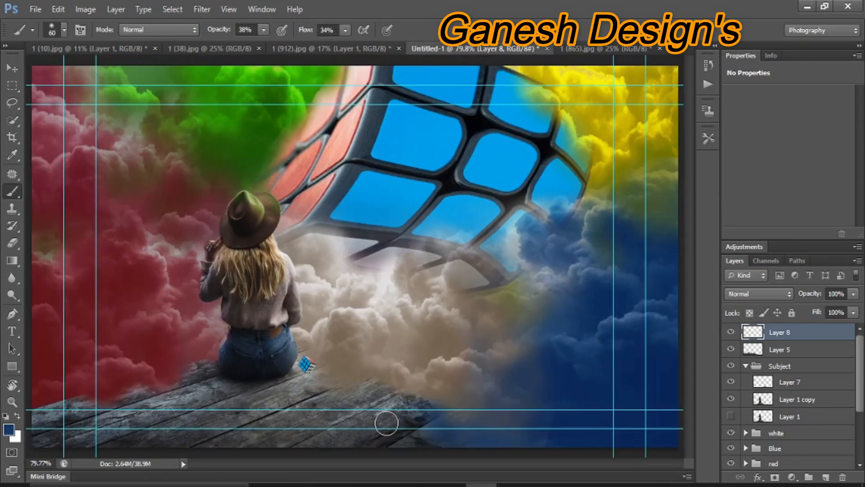
# Group the small cube's layer and name the group dies.
pyautogui.hotkey('ctrl', 't')
pyautogui.click(619, 30)
pyautogui.hotkey('ctrl', 'g')
pyautogui.doubleClick(775, 332)
pyautogui.write('dies')
pyautogui.press('Return')
# Duplicate the small cube's layer three times and delete the copies.
pyautogui.click(793, 347)
pyautogui.hotkey('ctrl', 'j')
pyautogui.hotkey('ctrl', 'j')
pyautogui.hotkey('ctrl', 'j')
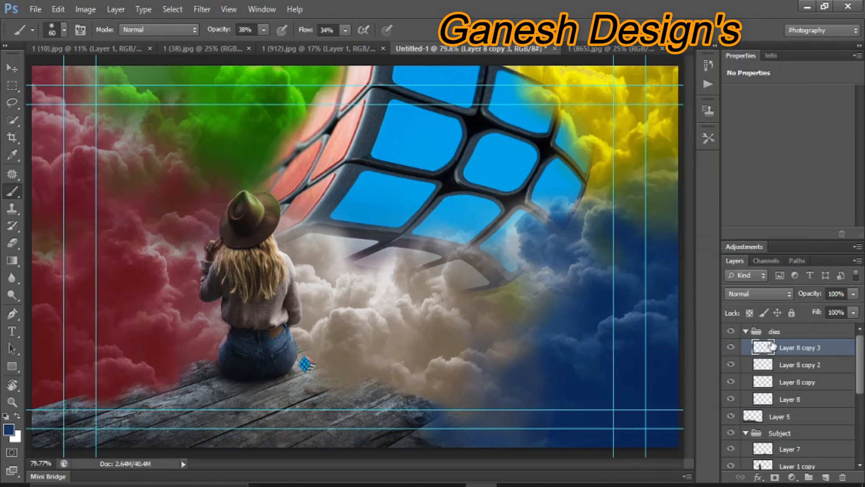
pyautogui.hotkey('ctrl', '1')
pyautogui.hotkey('ctrl', '+')
pyautogui.scroll(-3, 687, 359)
pyautogui.keyDown('ctrl'); pyautogui.click(795, 365); pyautogui.keyUp('ctrl')
pyautogui.keyDown('ctrl'); pyautogui.click(801, 382); pyautogui.keyUp('ctrl')
pyautogui.press('Delete')
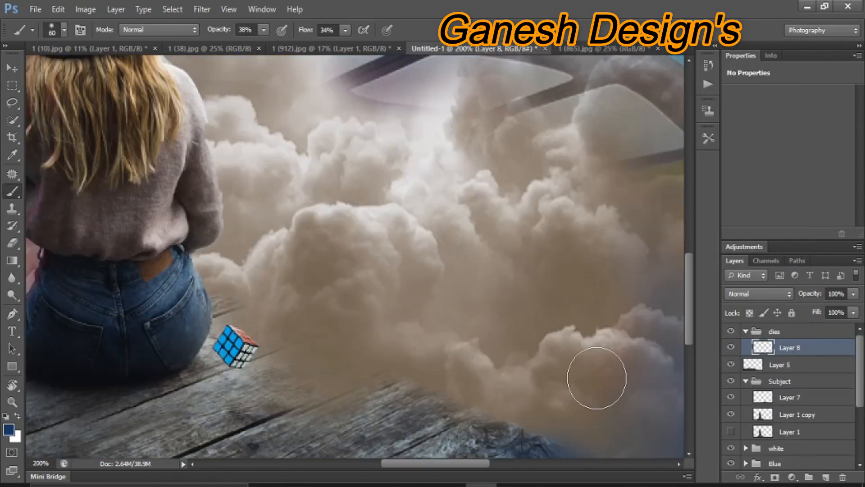
# Rotate the small cube more upright and nudge it up on the dock beside the woman.
pyautogui.hotkey('ctrl', 't')
pyautogui.moveTo(259, 324); pyautogui.dragTo(256, 328)
pyautogui.moveTo(267, 383)
pyautogui.mouseDown()
pyautogui.moveTo(277, 374)
pyautogui.moveTo(245, 344)
pyautogui.mouseUp()
pyautogui.press('Return')
pyautogui.press('b')
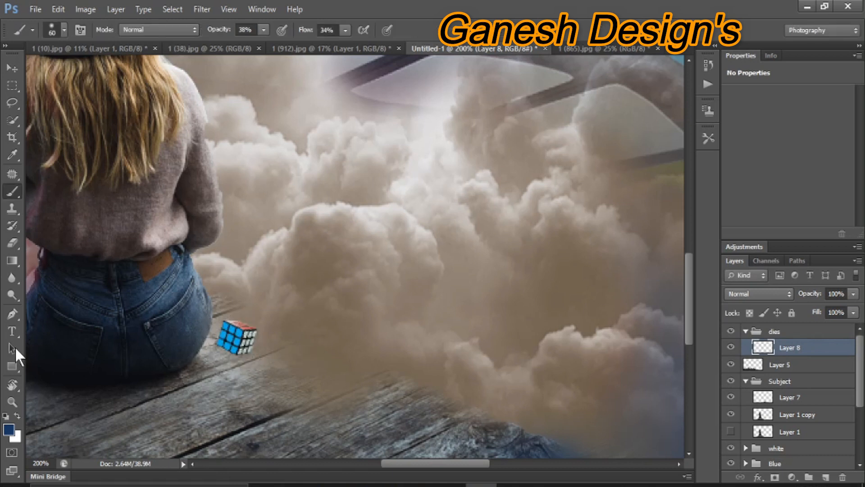
# Sample a near-black colour and reduce the Brush to 15 px for shading beneath the small cube.
pyautogui.click(10, 155)
pyautogui.click(12, 191)
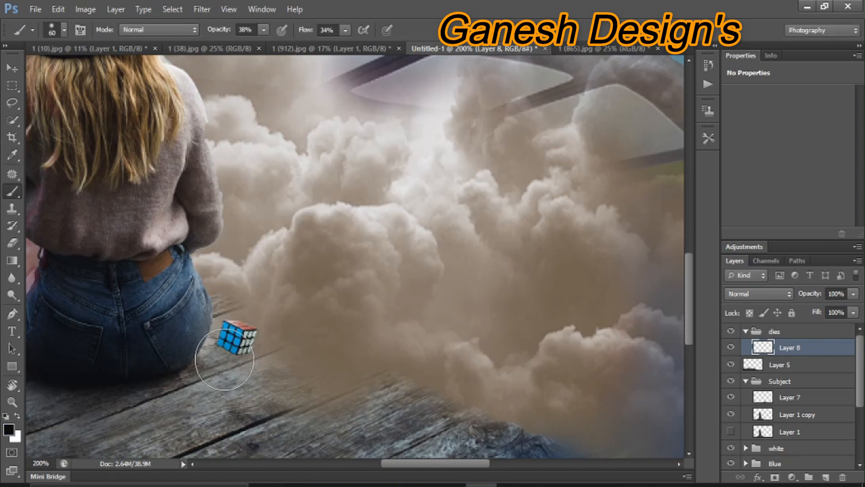
pyautogui.hotkey('ctrl', '+')
pyautogui.hotkey('ctrl', '+')
pyautogui.scroll(-3, 96, 368)
pyautogui.press('[')
pyautogui.press('[')
pyautogui.press('[')
pyautogui.press('[')
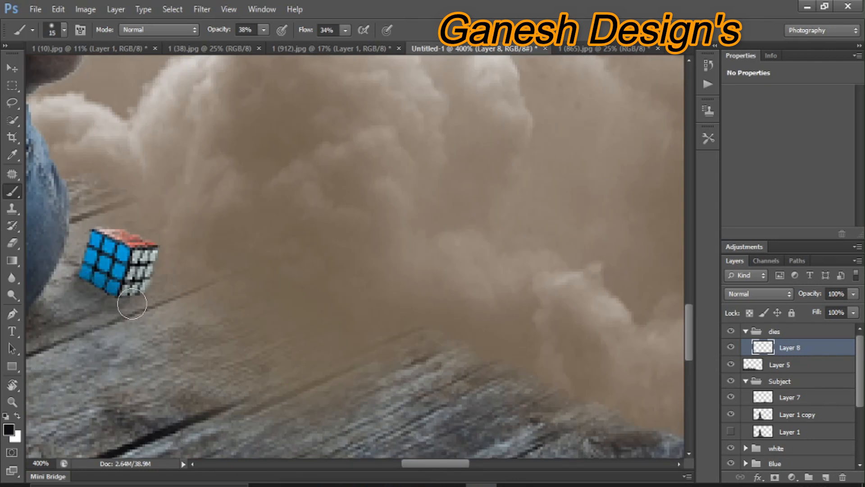
pyautogui.hotkey('ctrl', '0')
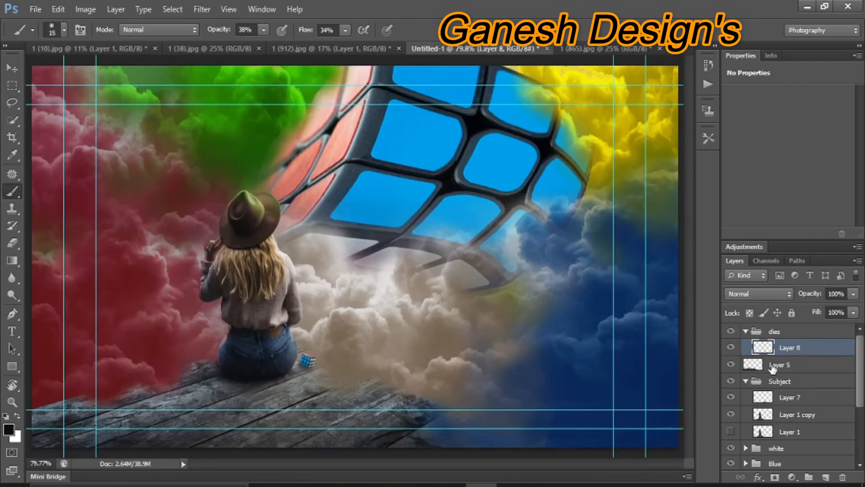
# Duplicate the small cube's layer twice and merge the three layers.
pyautogui.hotkey('ctrl', 'j')
pyautogui.hotkey('ctrl', 'j')
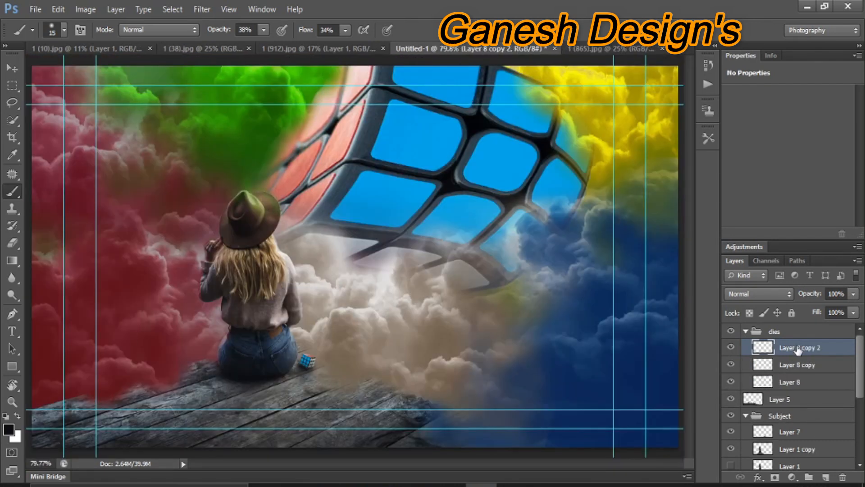
pyautogui.keyDown('shift'); pyautogui.click(789, 382); pyautogui.keyUp('shift')
pyautogui.rightClick(789, 382)
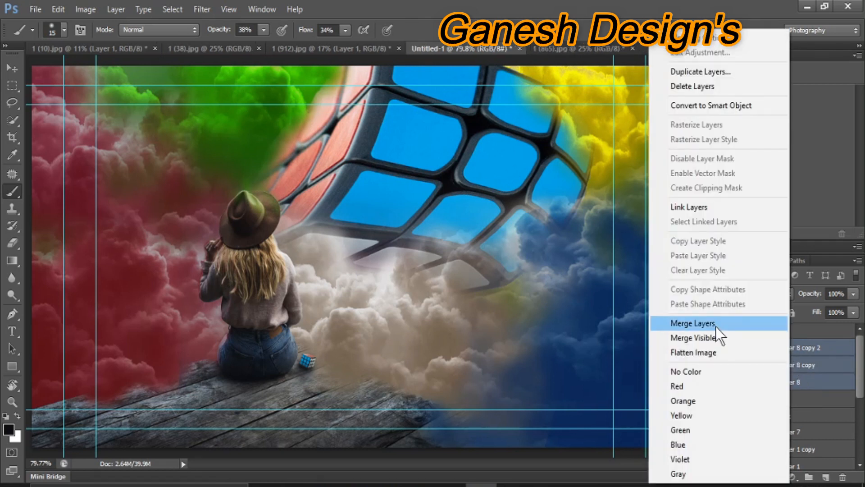
pyautogui.click(676, 324)
# Try transforming another copy of the merged cube on the dock, and undo the copies and the merge.
pyautogui.hotkey('ctrl', 'j')
pyautogui.hotkey('ctrl', 'j')
pyautogui.hotkey('ctrl', 't')
pyautogui.moveTo(319, 385); pyautogui.dragTo(341, 394)
pyautogui.press('Escape')
pyautogui.hotkey('ctrl', 'alt', 'z')
pyautogui.hotkey('ctrl', 'alt', 'z')
pyautogui.hotkey('ctrl', 'alt', 'z')
pyautogui.hotkey('ctrl', 'alt', 'z')
pyautogui.hotkey('ctrl', 'alt', 'z')
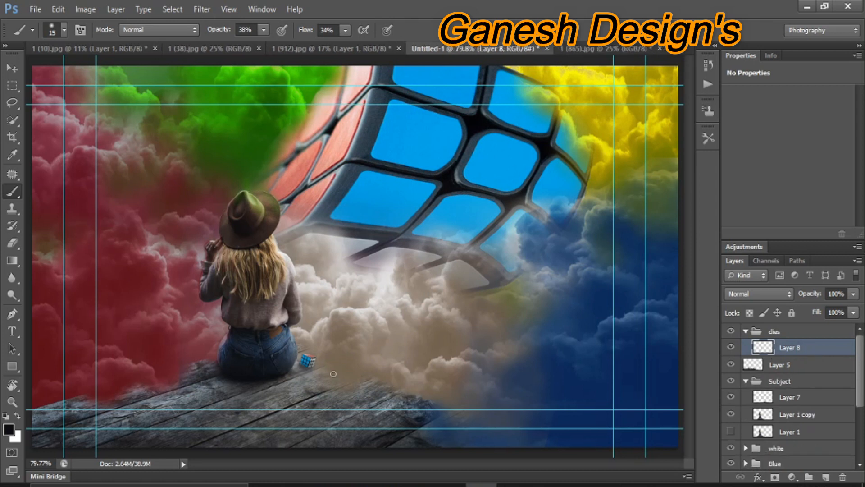
# Duplicate the small cube's layer twice and delete the uppermost copy.
pyautogui.hotkey('ctrl', 'j')
pyautogui.hotkey('ctrl', 'j')
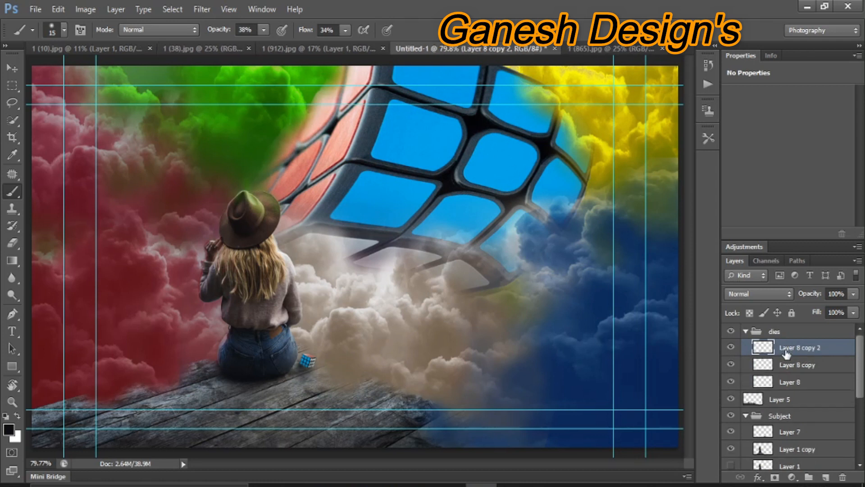
pyautogui.hotkey('ctrl', 't')
pyautogui.moveTo(307, 361); pyautogui.dragTo(318, 382)
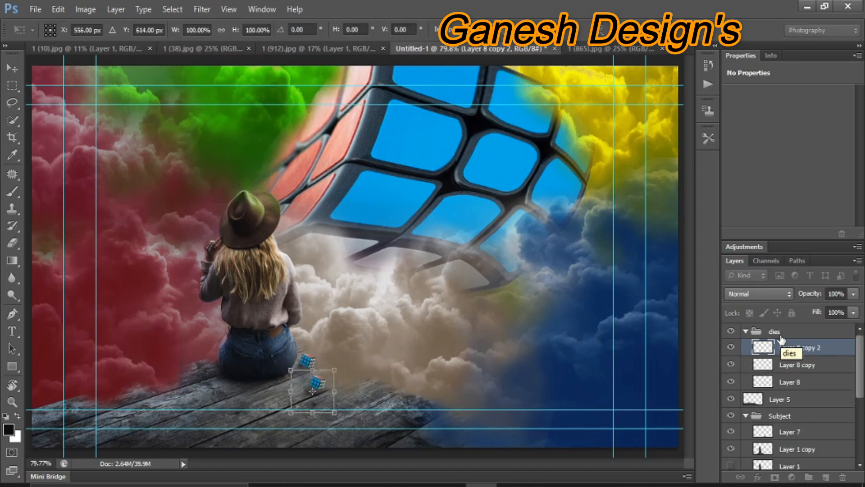
pyautogui.press('Escape')
pyautogui.click(842, 476)
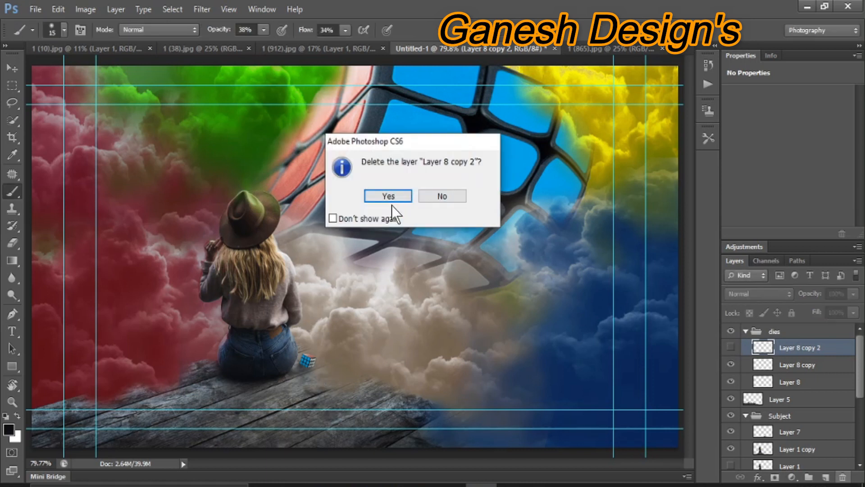
pyautogui.click(388, 195)
pyautogui.click(731, 365)
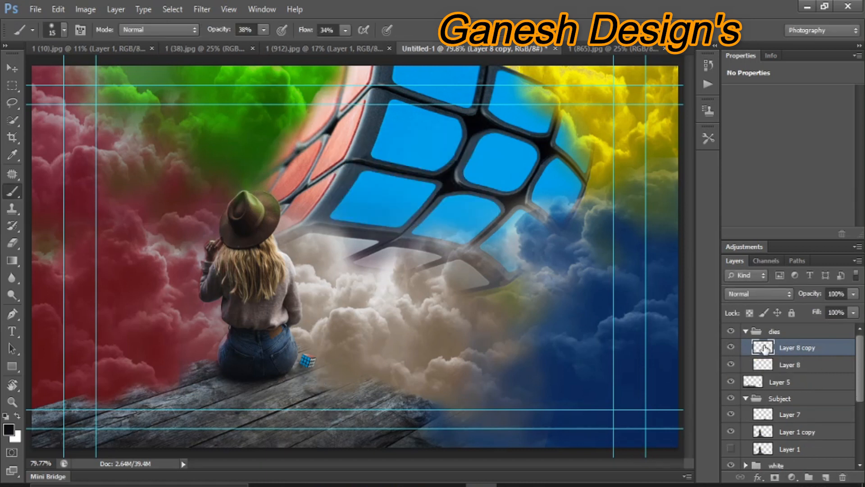
# Duplicate the small cube once more, move the copy forward on the dock and rotate it about 179 degrees.
pyautogui.hotkey('ctrl', 'j')
pyautogui.hotkey('ctrl', 't')
pyautogui.moveTo(310, 383); pyautogui.dragTo(325, 400)
pyautogui.moveTo(352, 398); pyautogui.dragTo(305, 403)
pyautogui.moveTo(320, 376); pyautogui.dragTo(327, 365)
pyautogui.moveTo(365, 374); pyautogui.dragTo(314, 389)
pyautogui.hotkey('ctrl', '+')
pyautogui.hotkey('ctrl', '+')
pyautogui.scroll(-6, 337, 383)
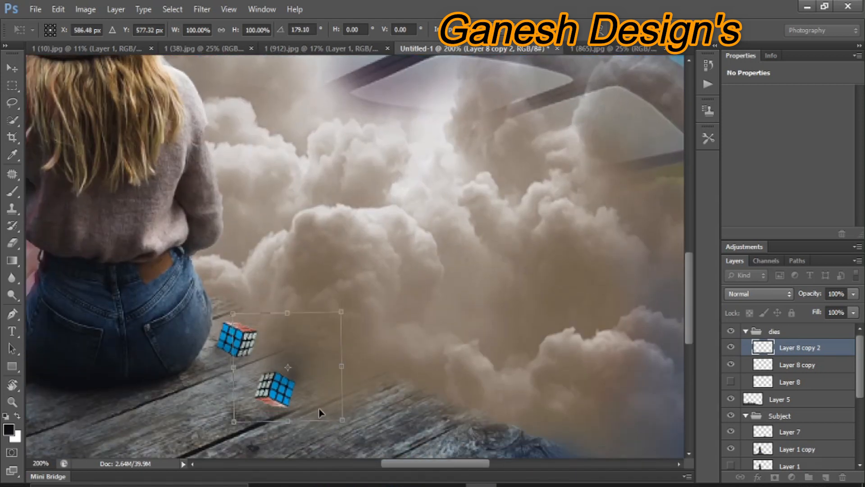
pyautogui.press('Return')
# Add a Hue/Saturation adjustment clipped to the rotated cube with Hue +148 and Saturation -48.
pyautogui.click(792, 477)
pyautogui.click(817, 315)
pyautogui.click(766, 233)
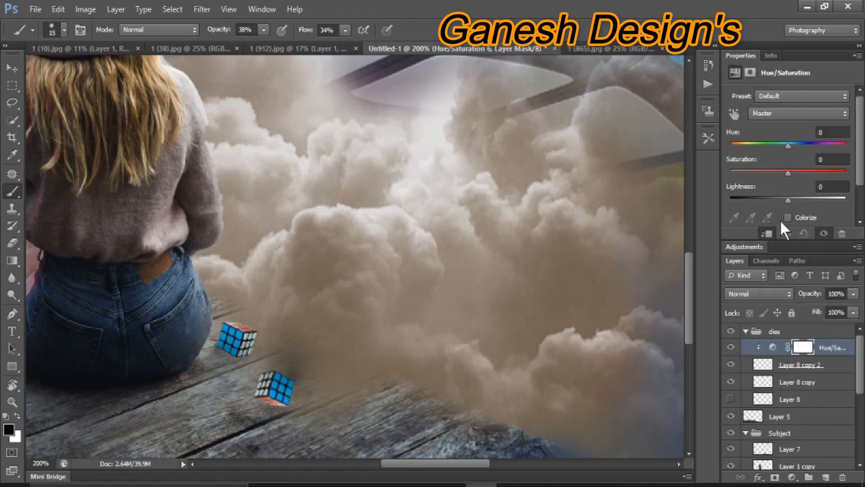
pyautogui.moveTo(830, 142); pyautogui.dragTo(839, 144)
pyautogui.moveTo(788, 173); pyautogui.dragTo(759, 175)
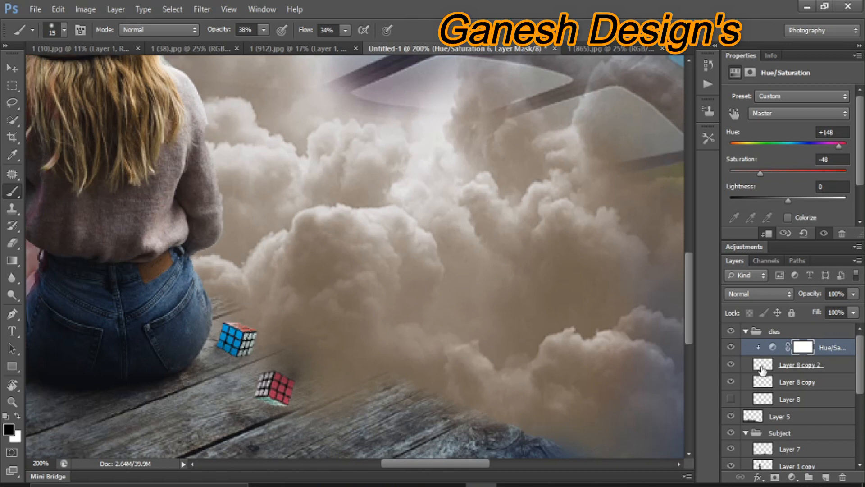
# Show Layer 8 again, duplicate Layer 8 copy and place the new cube further right on the dock.
pyautogui.click(731, 399)
pyautogui.click(790, 400)
pyautogui.click(790, 384)
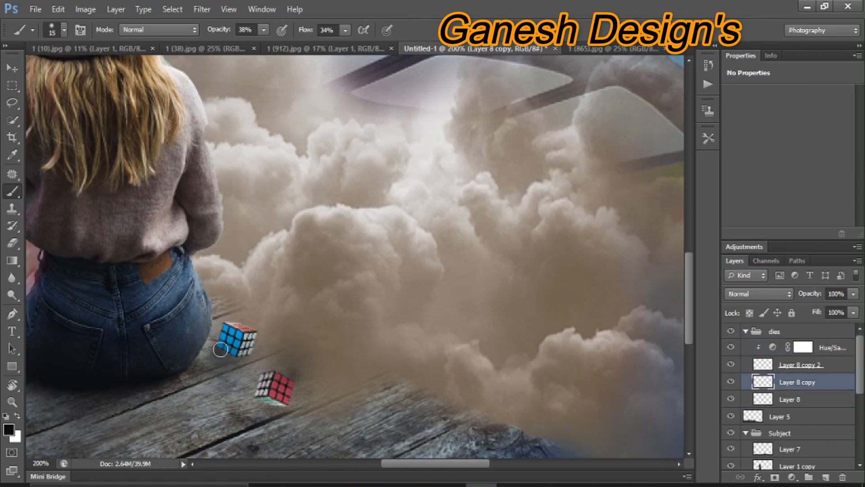
pyautogui.hotkey('ctrl', '+')
pyautogui.hotkey('ctrl', '+')
pyautogui.scroll(-2, 220, 350)
pyautogui.hotkey('ctrl', 'j')
pyautogui.hotkey('ctrl', 't')
pyautogui.moveTo(168, 385); pyautogui.dragTo(423, 454)
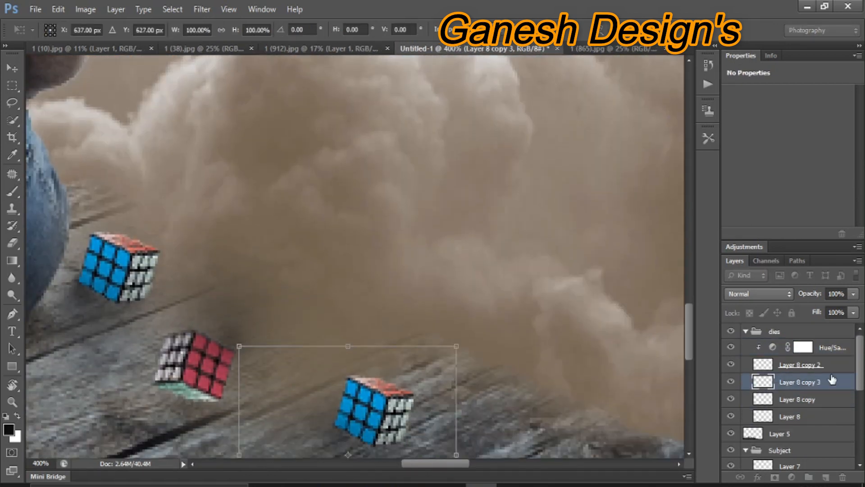
pyautogui.press('Return')
# Try reshaping the red cube with a free transform, and undo it.
pyautogui.click(795, 371)
pyautogui.click(731, 364)
pyautogui.click(731, 364)
pyautogui.hotkey('ctrl', 't')
pyautogui.rightClick(287, 269)
pyautogui.click(315, 99)
pyautogui.moveTo(277, 276); pyautogui.dragTo(266, 286)
pyautogui.moveTo(319, 224); pyautogui.dragTo(336, 271)
pyautogui.moveTo(319, 443); pyautogui.dragTo(303, 453)
pyautogui.press('Return')
pyautogui.hotkey('ctrl', 'z')
# Warp the red cube with a custom mesh so it sits flatter on the planks, slightly further left.
pyautogui.hotkey('ctrl', 't')
pyautogui.rightClick(264, 359)
pyautogui.click(289, 253)
pyautogui.moveTo(126, 408); pyautogui.dragTo(131, 408)
pyautogui.moveTo(260, 230); pyautogui.dragTo(205, 228)
pyautogui.moveTo(118, 212); pyautogui.dragTo(60, 256)
pyautogui.moveTo(118, 417); pyautogui.dragTo(95, 414)
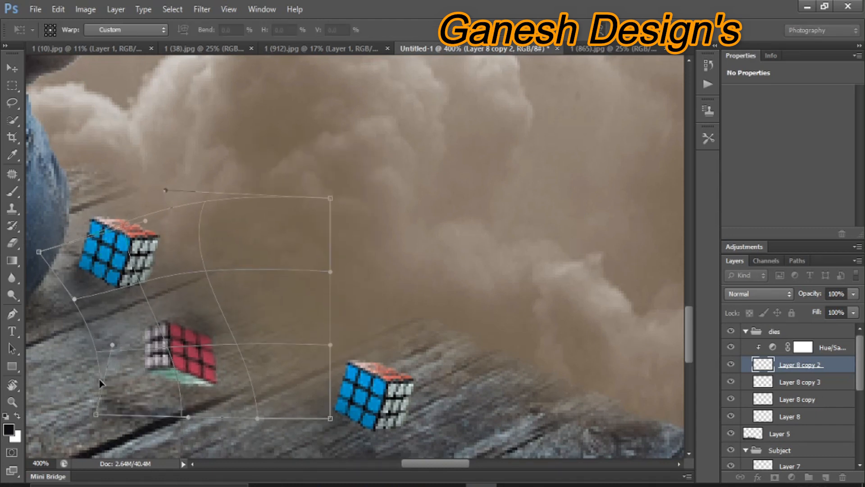
pyautogui.moveTo(112, 345); pyautogui.dragTo(81, 354)
pyautogui.moveTo(330, 418); pyautogui.dragTo(300, 356)
pyautogui.moveTo(331, 199); pyautogui.dragTo(272, 199)
pyautogui.moveTo(300, 356)
pyautogui.mouseDown()
pyautogui.moveTo(272, 203)
pyautogui.moveTo(191, 338)
pyautogui.mouseUp()
pyautogui.press('Return')
# Paint soft black shading beneath the red cube and beneath the blue cube furthest right on the dock.
pyautogui.moveTo(122, 351)
pyautogui.mouseDown()
pyautogui.moveTo(140, 378)
pyautogui.moveTo(122, 353)
pyautogui.mouseUp()
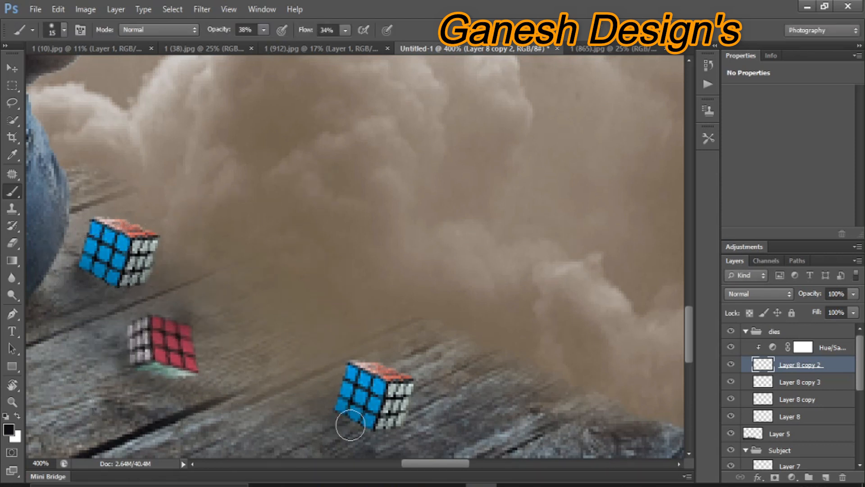
pyautogui.click(784, 382)
pyautogui.scroll(-1, 424, 383)
pyautogui.moveTo(340, 387); pyautogui.dragTo(396, 396)
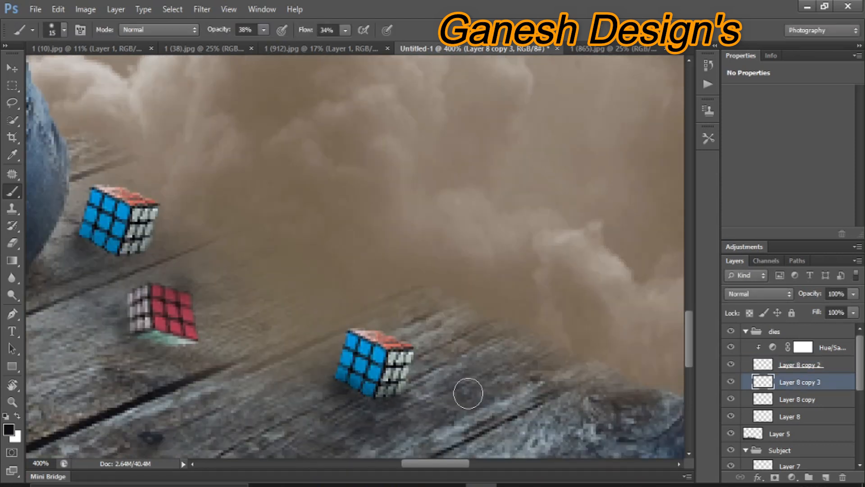
pyautogui.click(730, 382)
pyautogui.click(730, 381)
# Try a Hue/Saturation adjustment above the cube furthest right, and delete it.
pyautogui.click(792, 477)
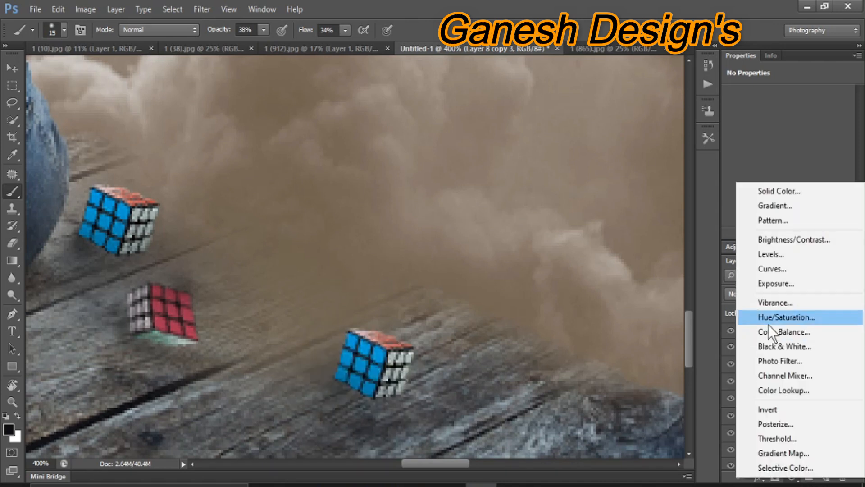
pyautogui.click(775, 317)
pyautogui.click(767, 234)
pyautogui.moveTo(792, 145)
pyautogui.mouseDown()
pyautogui.moveTo(722, 134)
pyautogui.moveTo(825, 149)
pyautogui.moveTo(788, 140)
pyautogui.mouseUp()
pyautogui.hotkey('ctrl', '0')
pyautogui.click(767, 234)
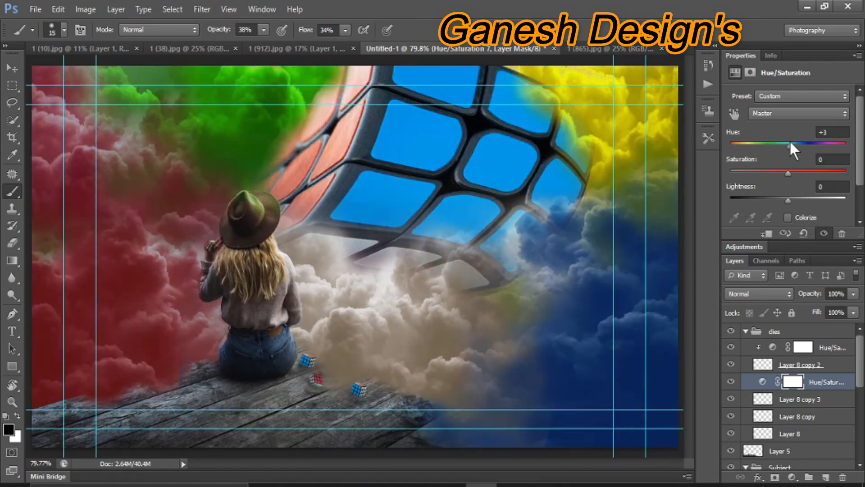
pyautogui.click(762, 382)
pyautogui.click(842, 476)
pyautogui.click(387, 198)
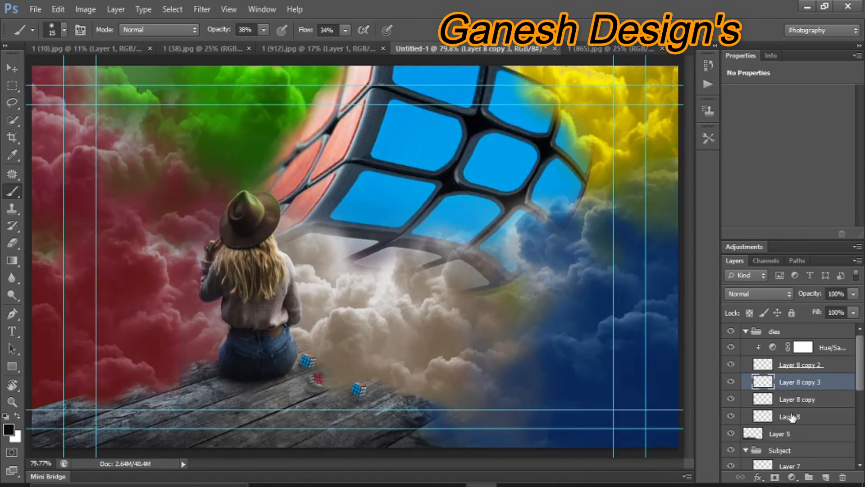
# Add a clipped Hue/Saturation adjustment to the cube furthest right, shifting its blue face to orange with Saturation +73.
pyautogui.click(792, 477)
pyautogui.click(793, 312)
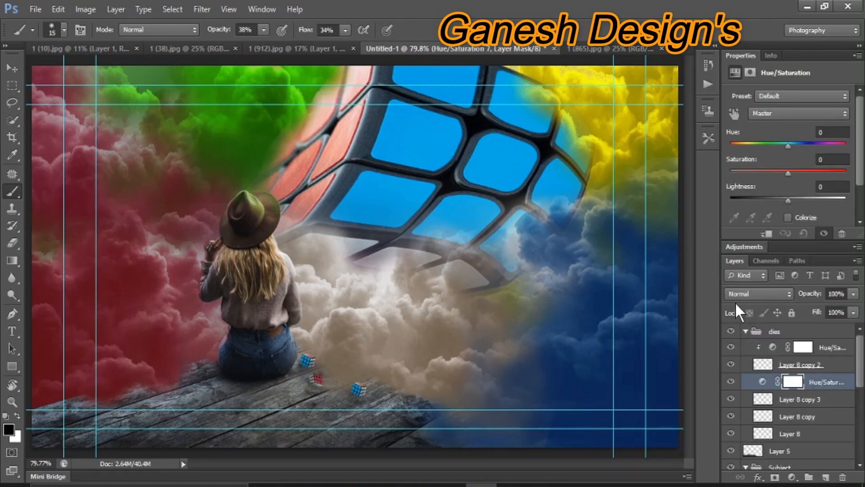
pyautogui.moveTo(755, 147); pyautogui.dragTo(748, 147)
pyautogui.moveTo(792, 172); pyautogui.dragTo(794, 171)
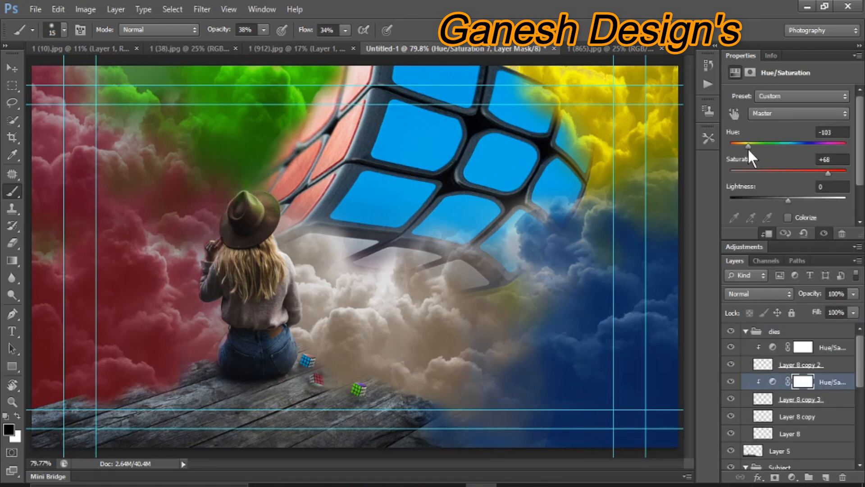
pyautogui.moveTo(731, 145); pyautogui.dragTo(733, 148)
pyautogui.moveTo(829, 171); pyautogui.dragTo(842, 171)
# Duplicate the orange cube with its adjustment twice and move one copy to the dock's far left end.
pyautogui.keyDown('shift'); pyautogui.click(833, 402); pyautogui.keyUp('shift')
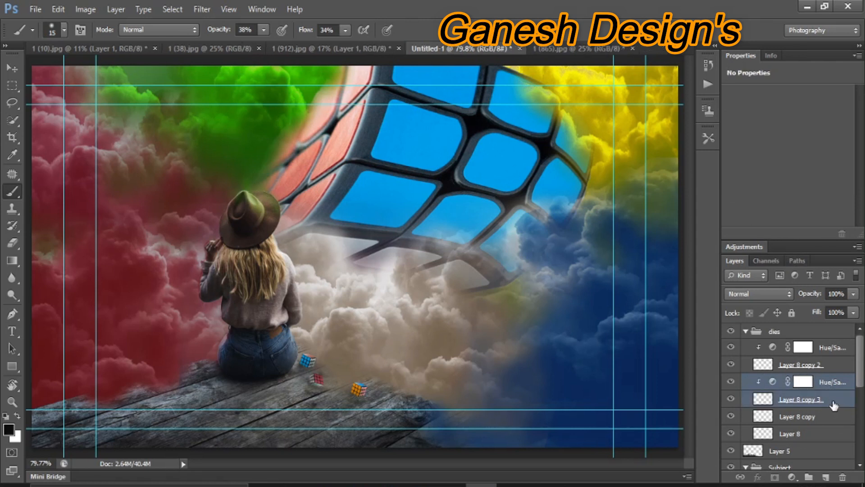
pyautogui.hotkey('ctrl', 'j')
pyautogui.hotkey('ctrl', 'j')
pyautogui.click(786, 399)
pyautogui.hotkey('ctrl', 't')
pyautogui.moveTo(346, 413); pyautogui.dragTo(76, 451)
pyautogui.press('Return')
# Move the red cube to the dock's back edge on the woman's left side.
pyautogui.click(798, 365)
pyautogui.hotkey('ctrl', 't')
pyautogui.moveTo(317, 380)
pyautogui.mouseDown()
pyautogui.moveTo(207, 426)
pyautogui.moveTo(77, 430)
pyautogui.moveTo(144, 407)
pyautogui.moveTo(153, 387)
pyautogui.moveTo(149, 394)
pyautogui.mouseUp()
pyautogui.press('Return')
pyautogui.press('b')
# Move the other orange cube copy onto the planks left of the woman and rotate it about 66 degrees.
pyautogui.scroll(-1, 799, 400)
pyautogui.click(792, 422)
pyautogui.hotkey('ctrl', 't')
pyautogui.moveTo(361, 400); pyautogui.dragTo(209, 437)
pyautogui.moveTo(247, 412); pyautogui.dragTo(256, 482)
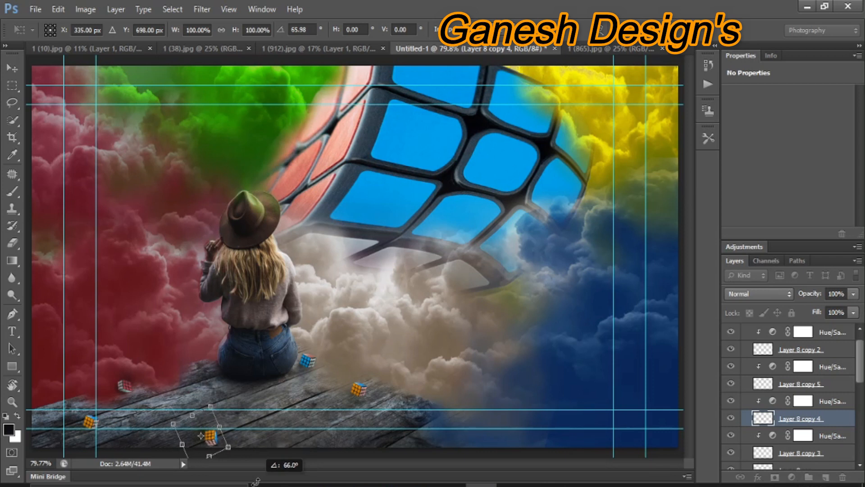
pyautogui.moveTo(212, 426); pyautogui.dragTo(202, 400)
pyautogui.press('Return')
# Set the rotated orange cube's Hue to -97 in its Hue/Saturation adjustment to turn it green.
pyautogui.scroll(-2, 772, 421)
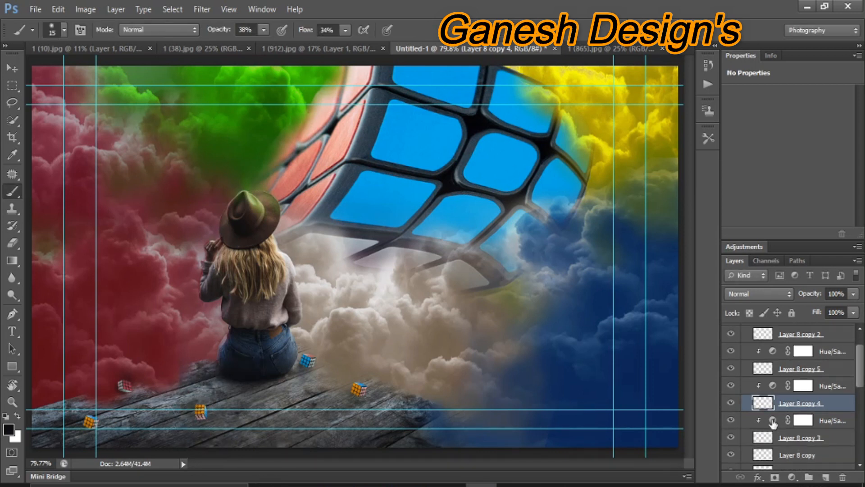
pyautogui.click(782, 425)
pyautogui.click(772, 370)
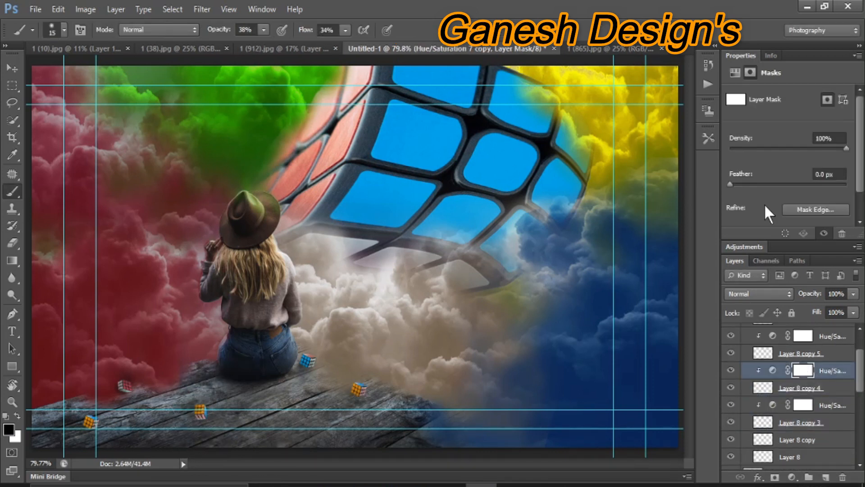
pyautogui.moveTo(739, 147); pyautogui.dragTo(748, 145)
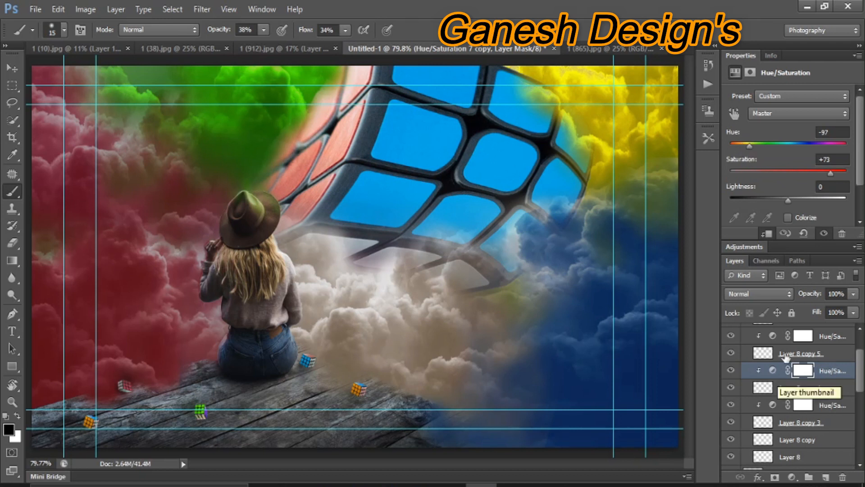
pyautogui.click(772, 370)
# Paint dark shading beneath the green cube on its own layer, Layer 8 copy 4.
pyautogui.click(788, 395)
pyautogui.hotkey('ctrl', '+')
pyautogui.hotkey('ctrl', '+')
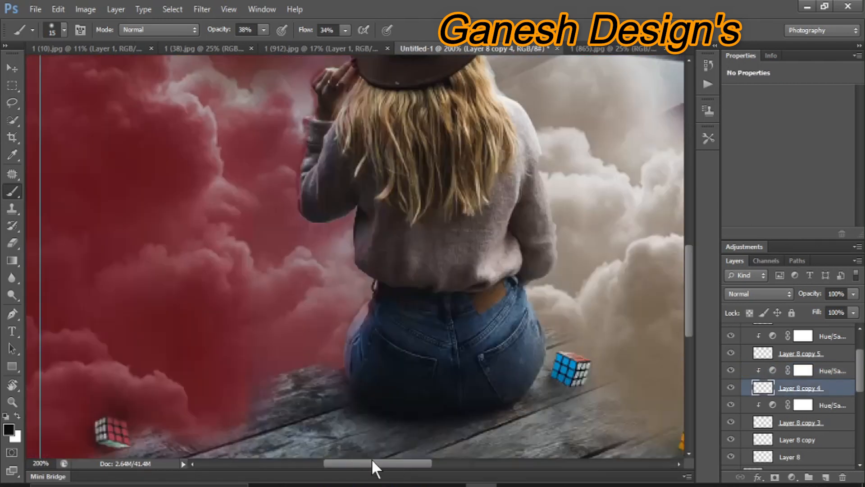
pyautogui.scroll(-3, 343, 406)
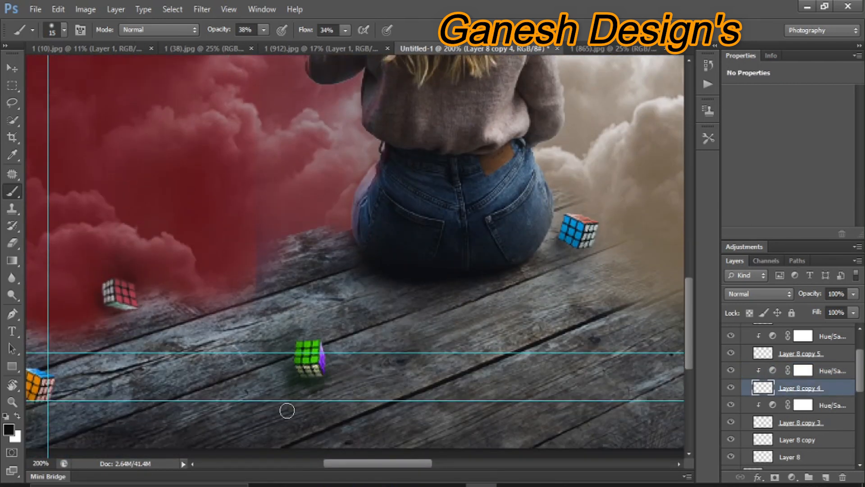
# Paint dark shading beneath the orange cubes at the left and right of the dock, each on its own layer.
pyautogui.hscroll(-5, 355, 380)
pyautogui.click(12, 69)
pyautogui.click(731, 353)
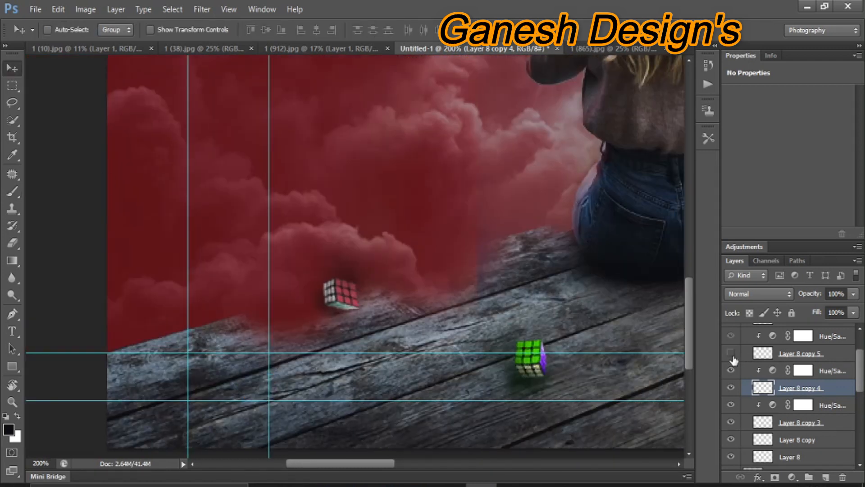
pyautogui.click(731, 353)
pyautogui.click(787, 354)
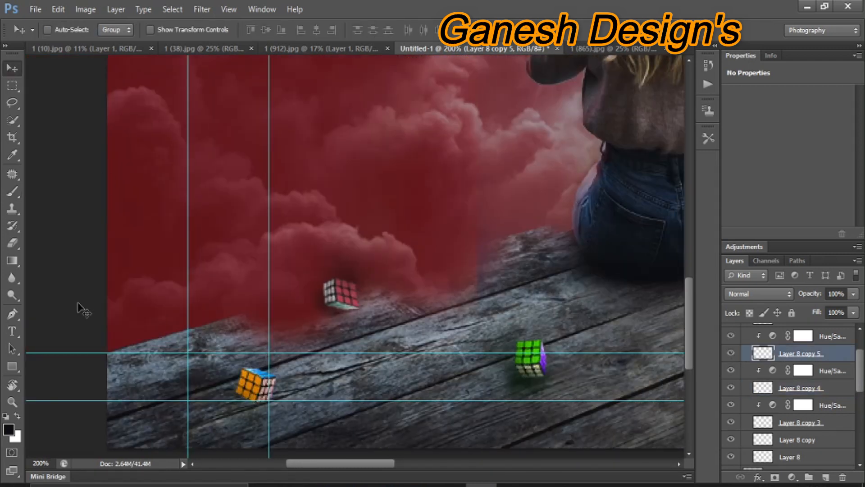
pyautogui.press('b')
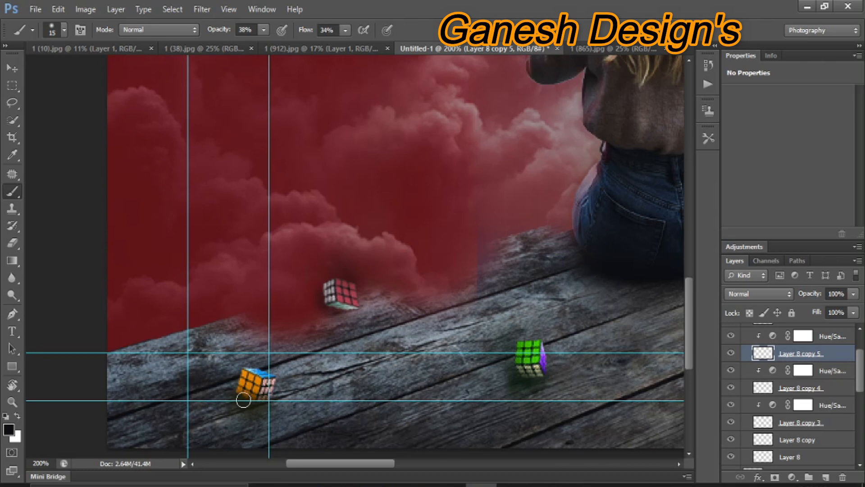
pyautogui.hscroll(10, 243, 400)
pyautogui.keyDown('ctrl'); pyautogui.click(450, 318); pyautogui.keyUp('ctrl')
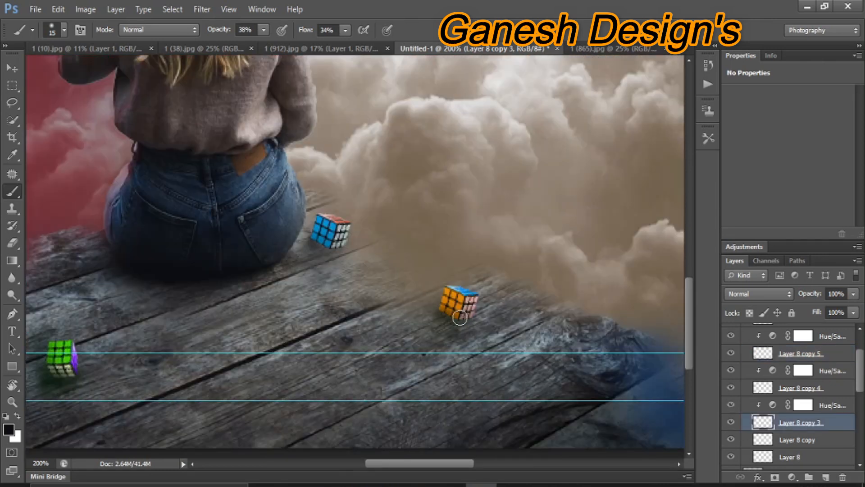
# Duplicate the green cube together with its Hue/Saturation adjustment and move the copy right along the dock.
pyautogui.scroll(3, 744, 383)
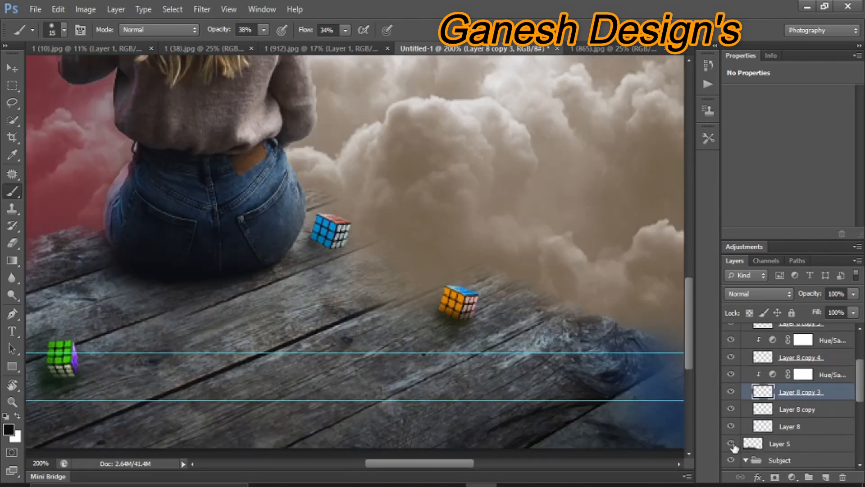
pyautogui.click(731, 368)
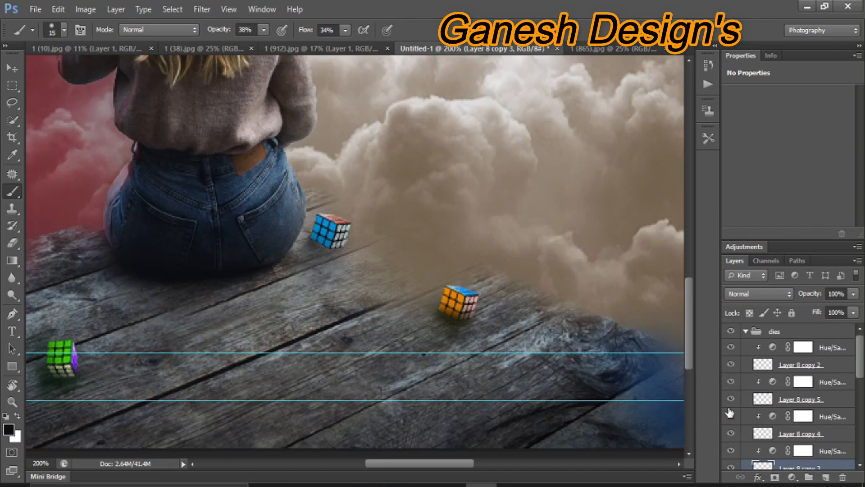
pyautogui.click(730, 413)
pyautogui.moveTo(444, 463); pyautogui.dragTo(399, 464)
pyautogui.click(731, 417)
pyautogui.click(824, 419)
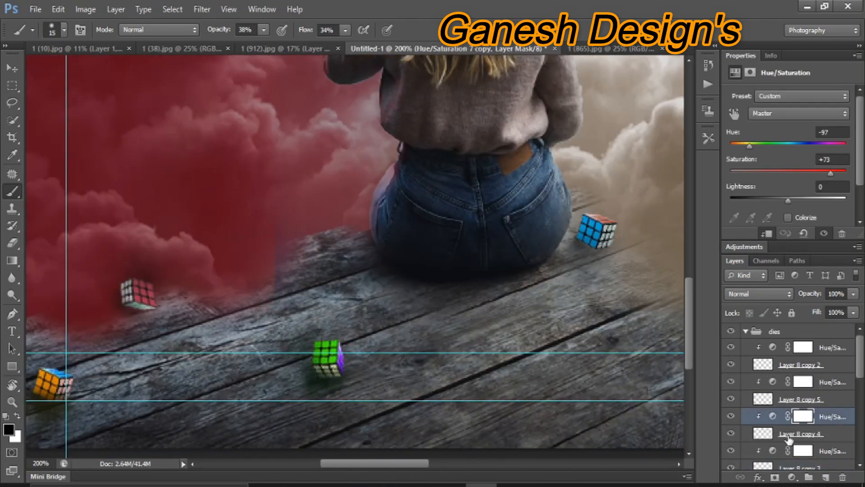
pyautogui.click(789, 434)
pyautogui.hotkey('ctrl', 'j')
pyautogui.hotkey('ctrl', 't')
pyautogui.moveTo(340, 400); pyautogui.dragTo(515, 462)
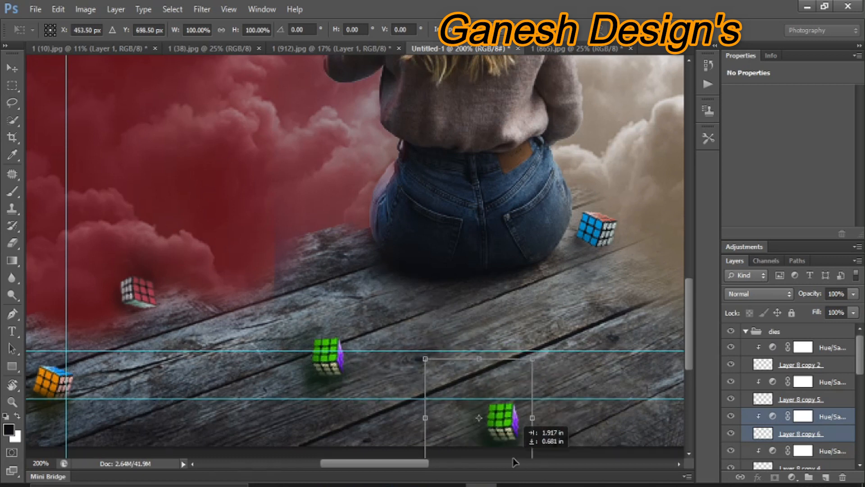
pyautogui.hotkey('ctrl', '0')
pyautogui.moveTo(270, 444)
pyautogui.mouseDown()
pyautogui.moveTo(280, 374)
pyautogui.moveTo(309, 423)
pyautogui.mouseUp()
pyautogui.press('Return')
pyautogui.press('b')
# Duplicate the green cube again, place the copy near the dock's front edge and set its Hue to -143.
pyautogui.hotkey('ctrl', 'j')
pyautogui.hotkey('ctrl', 't')
pyautogui.press('Return')
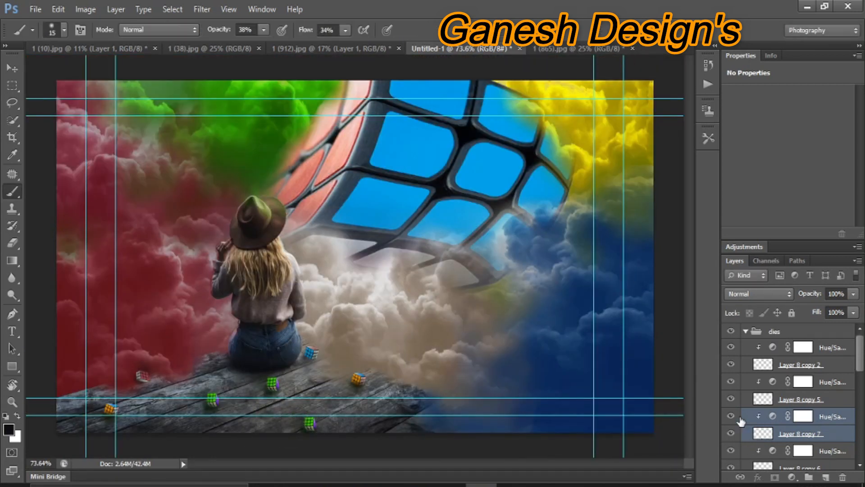
pyautogui.click(772, 417)
pyautogui.moveTo(759, 146); pyautogui.dragTo(738, 144)
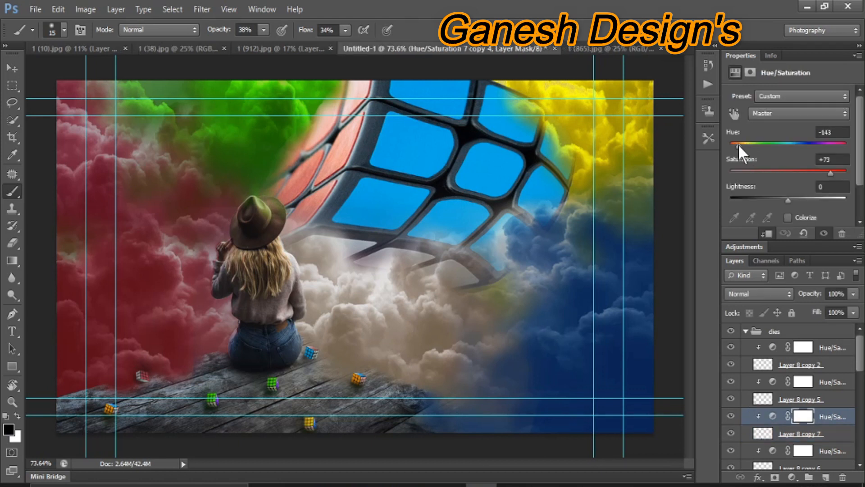
pyautogui.scroll(-1, 771, 380)
pyautogui.scroll(-1, 736, 396)
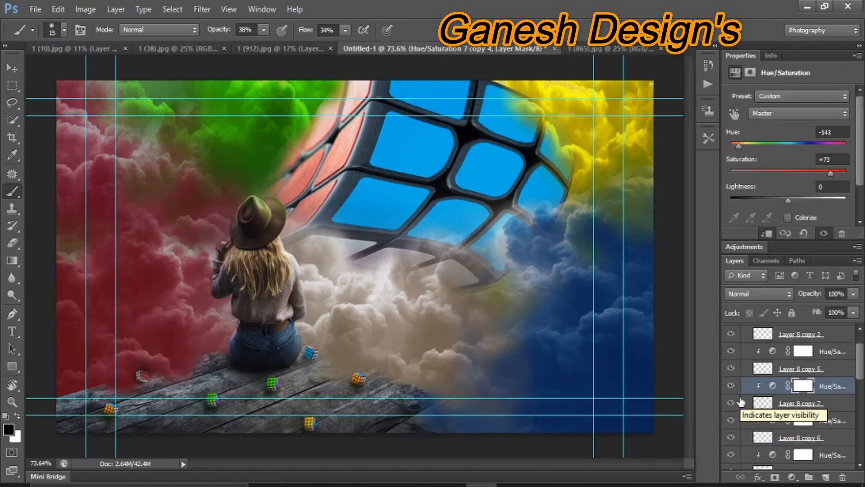
# Duplicate the left orange cube with its Hue/Saturation adjustment, move the copy to the dock's middle and shift its Hue to red.
pyautogui.click(730, 351)
pyautogui.scroll(1, 794, 384)
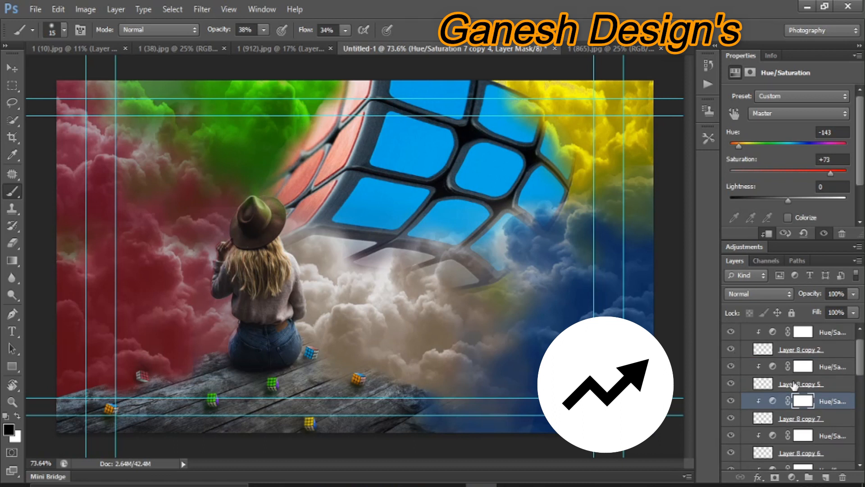
pyautogui.click(769, 367)
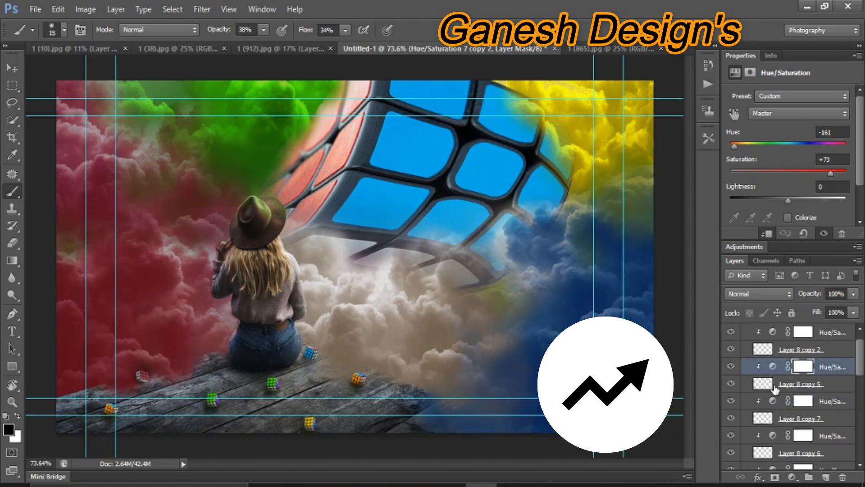
pyautogui.keyDown('shift'); pyautogui.click(775, 384); pyautogui.keyUp('shift')
pyautogui.hotkey('ctrl', 'j')
pyautogui.hotkey('ctrl', 't')
pyautogui.moveTo(118, 436); pyautogui.dragTo(322, 416)
pyautogui.press('Return')
pyautogui.click(766, 367)
pyautogui.moveTo(736, 146); pyautogui.dragTo(838, 139)
# Duplicate the green cube in front of the woman with its adjustment, place the copy beside her left hip and set Hue to +22.
pyautogui.click(811, 384)
pyautogui.scroll(-2, 739, 419)
pyautogui.click(731, 440)
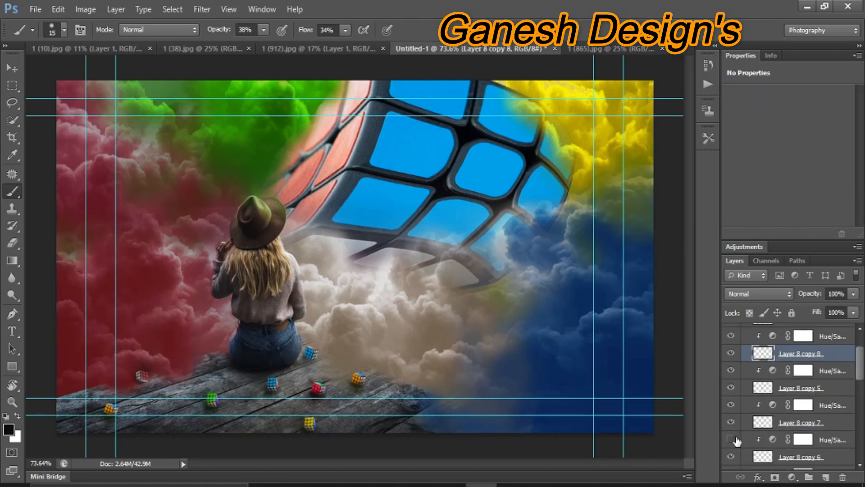
pyautogui.click(732, 439)
pyautogui.scroll(-1, 733, 455)
pyautogui.scroll(-2, 766, 437)
pyautogui.click(825, 395)
pyautogui.keyDown('ctrl'); pyautogui.click(817, 412); pyautogui.keyUp('ctrl')
pyautogui.hotkey('ctrl', 'j')
pyautogui.hotkey('ctrl', 't')
pyautogui.moveTo(273, 400); pyautogui.dragTo(221, 374)
pyautogui.press('Return')
pyautogui.press('b')
pyautogui.click(803, 394)
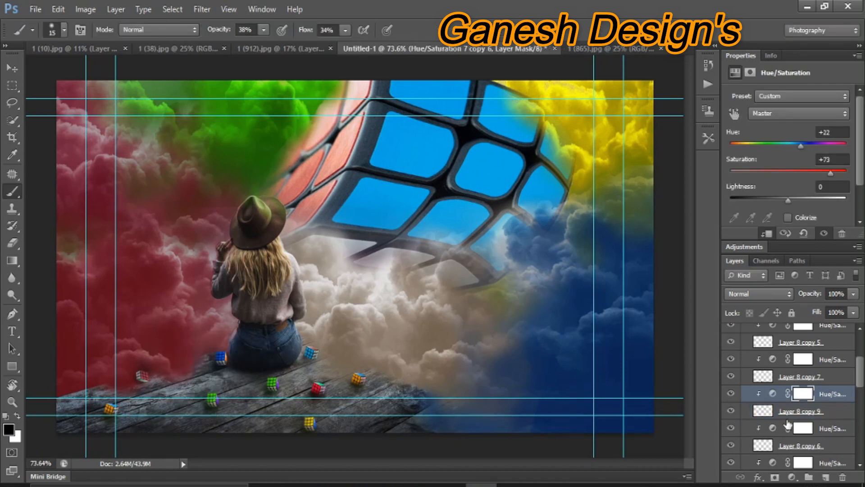
# Try a Hue of -2 on the Hue/Saturation adjustment of the green cube in front of the woman.
pyautogui.click(774, 428)
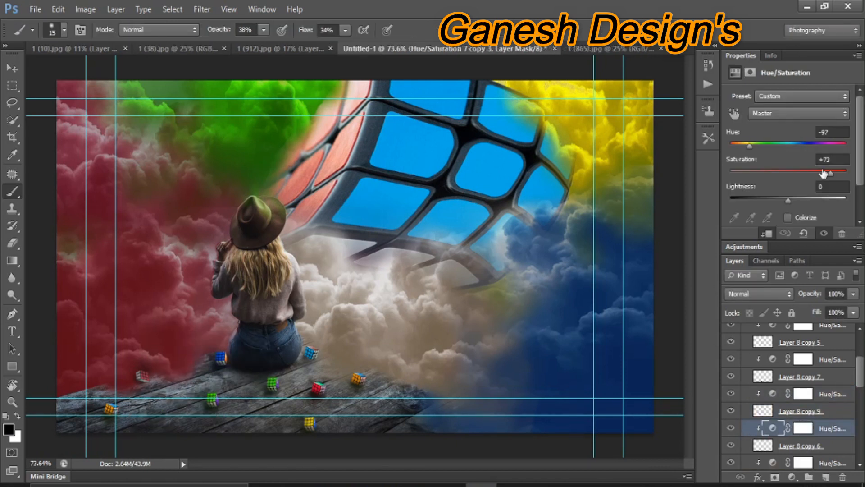
pyautogui.click(665, 139)
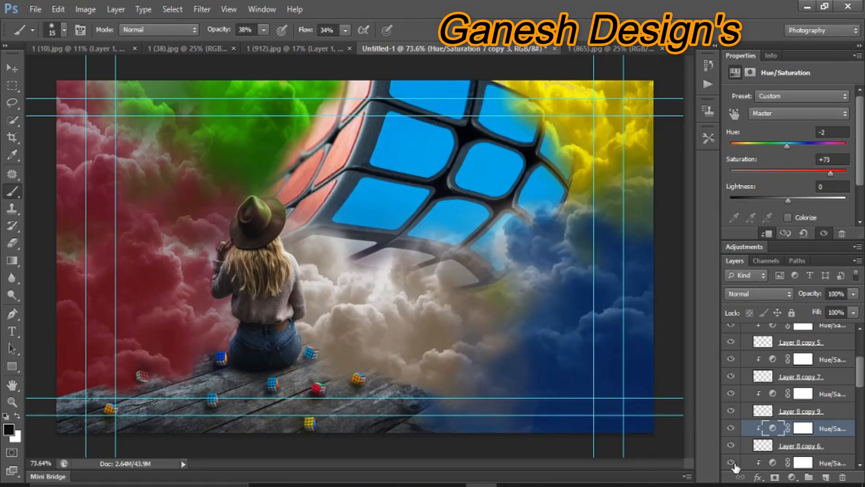
pyautogui.click(750, 445)
pyautogui.scroll(-1, 744, 419)
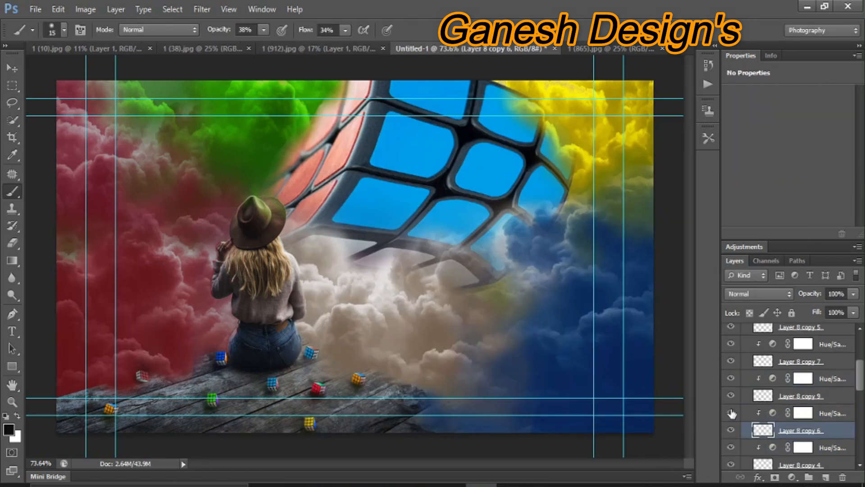
pyautogui.scroll(-1, 741, 419)
# Recolour the left green cube pink by setting its Hue/Saturation adjustment to Hue +132 and Saturation +93.
pyautogui.click(766, 434)
pyautogui.moveTo(769, 145); pyautogui.dragTo(834, 145)
pyautogui.moveTo(788, 200)
pyautogui.mouseDown()
pyautogui.moveTo(796, 199)
pyautogui.moveTo(788, 204)
pyautogui.mouseUp()
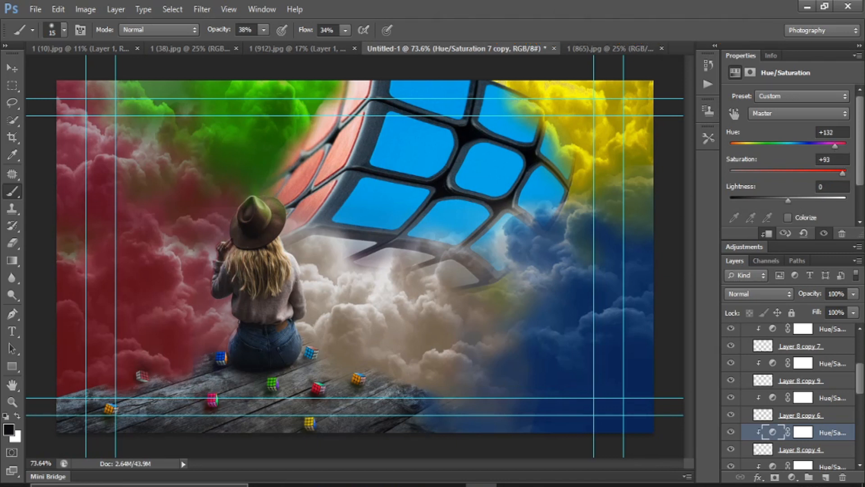